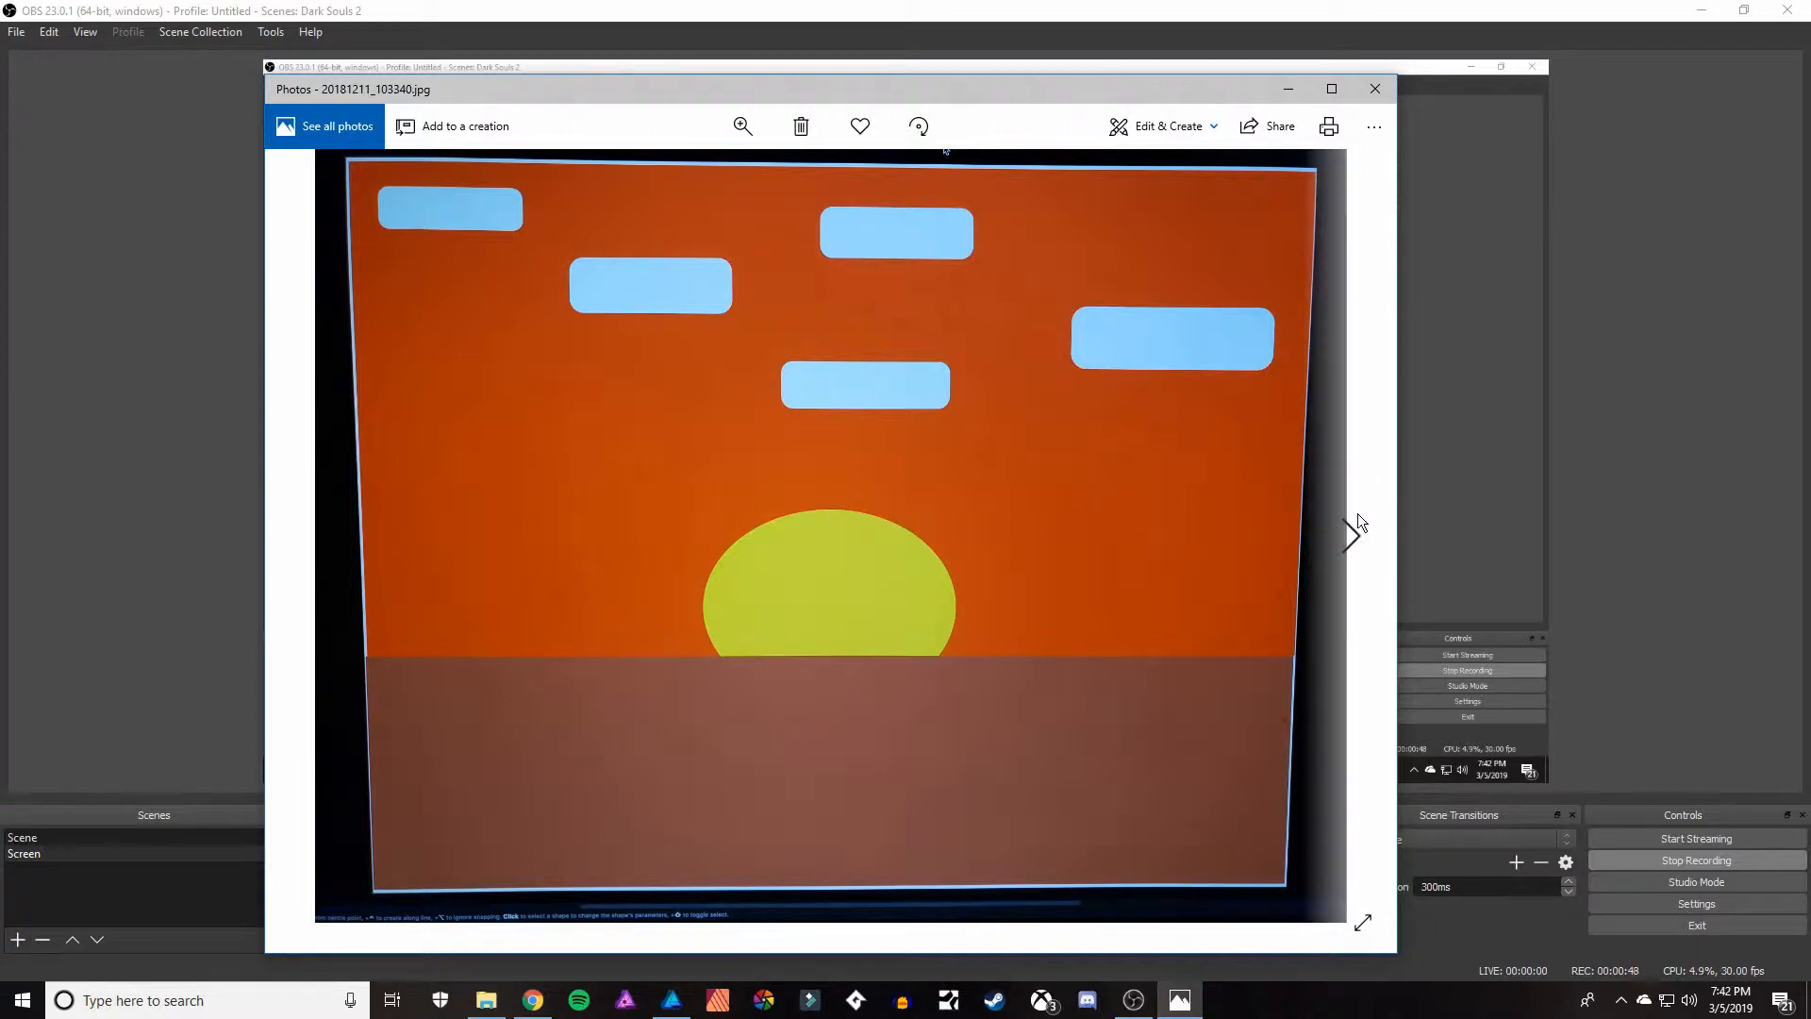
View the next example landscape picture, then switch to Chrome and examine the desktop and iPad versions on the Affinity Designer page.
left_click(1355, 536)
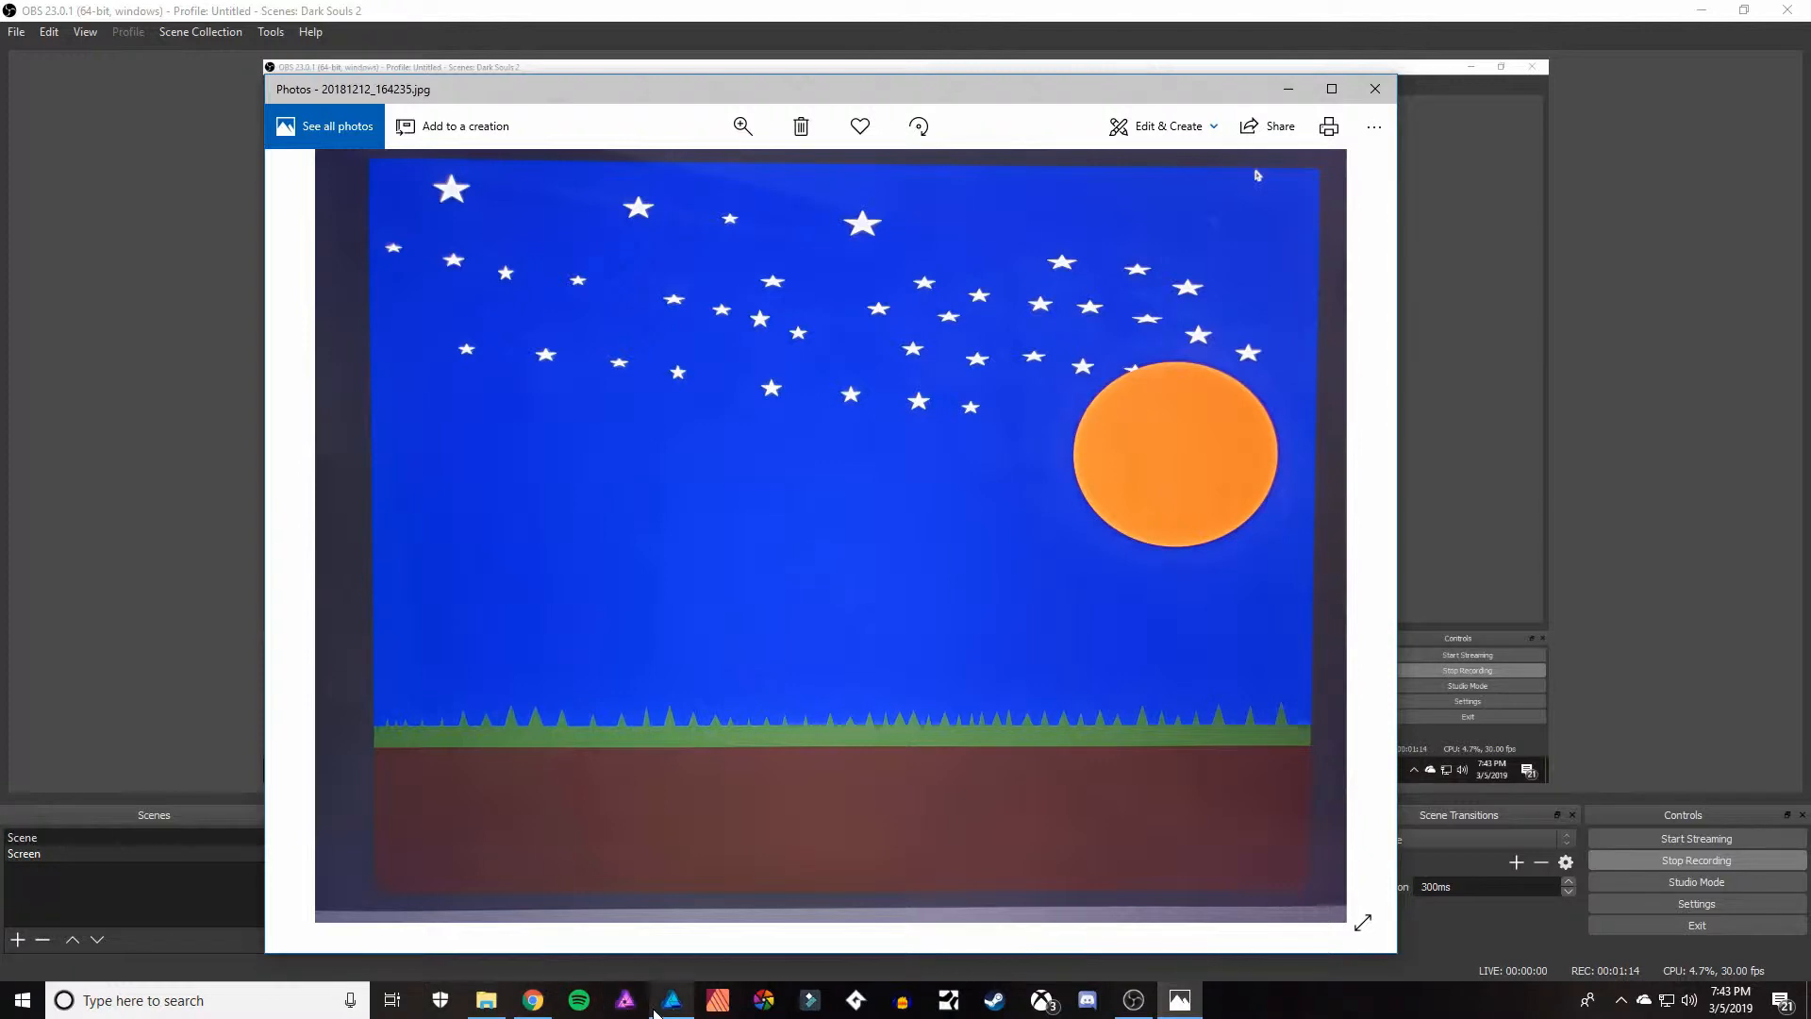
left_click(519, 1008)
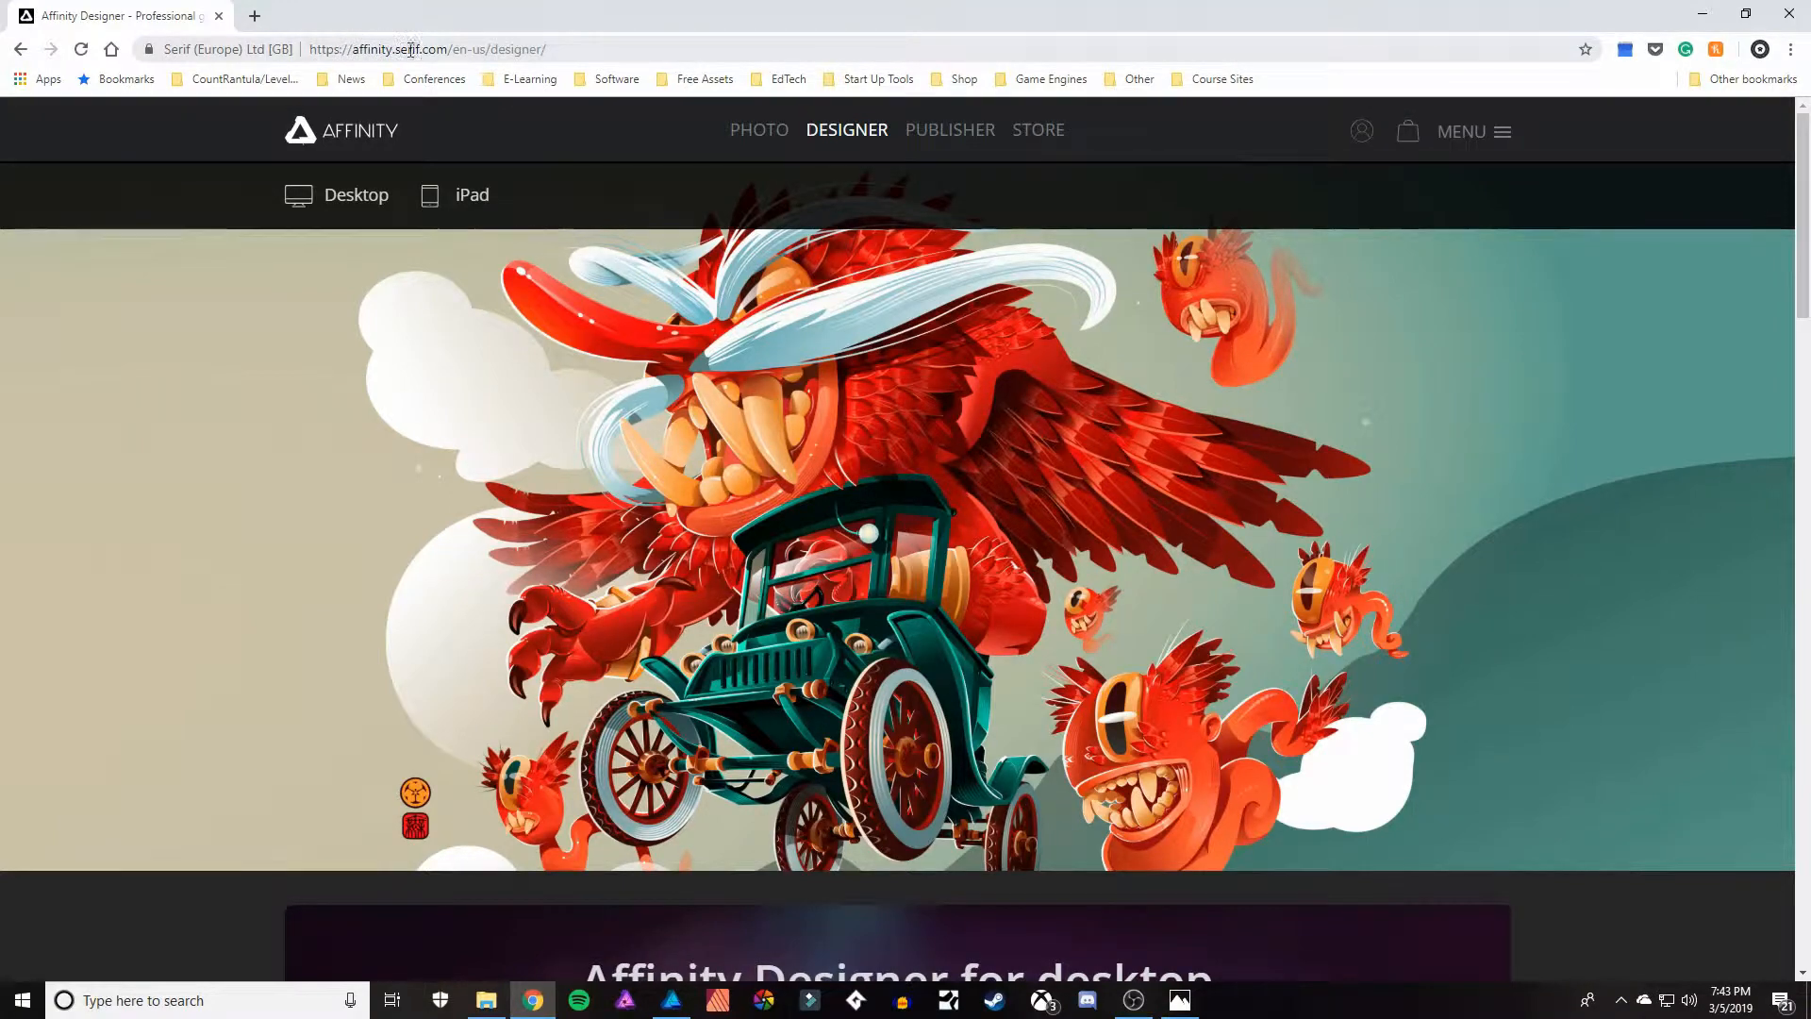
left_click(847, 131)
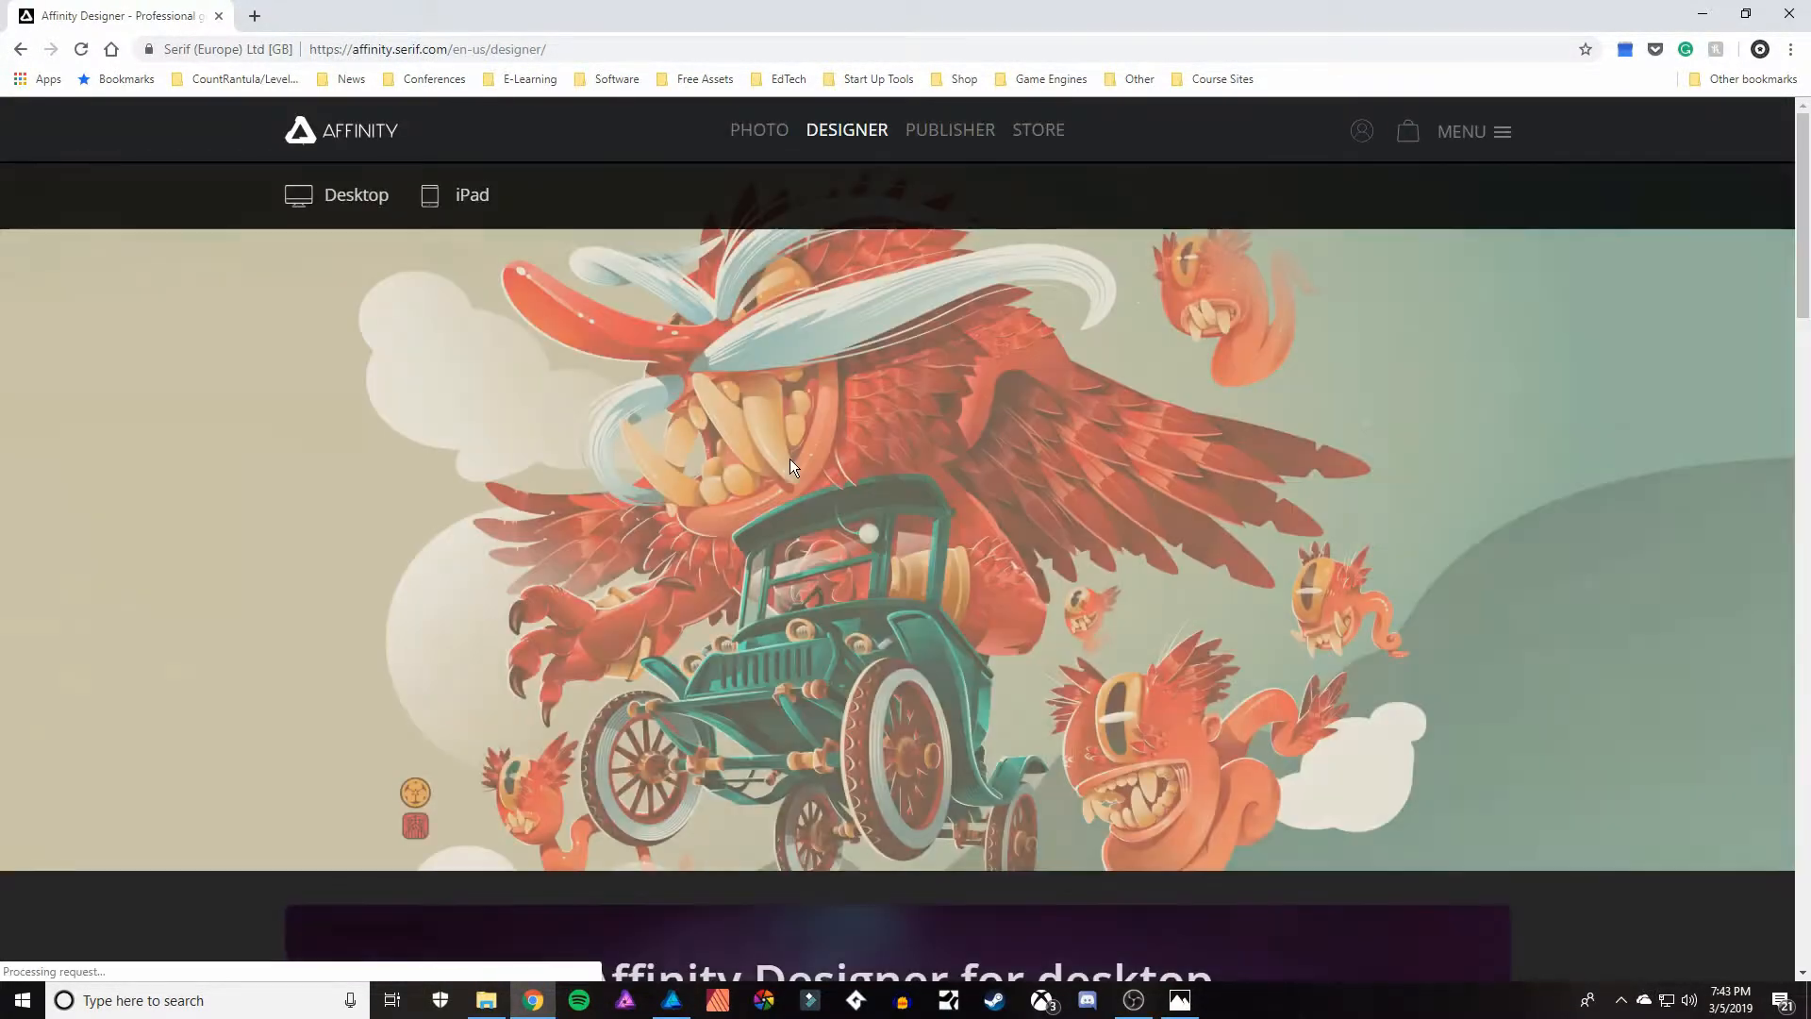
scroll(662, 438, "down", 10)
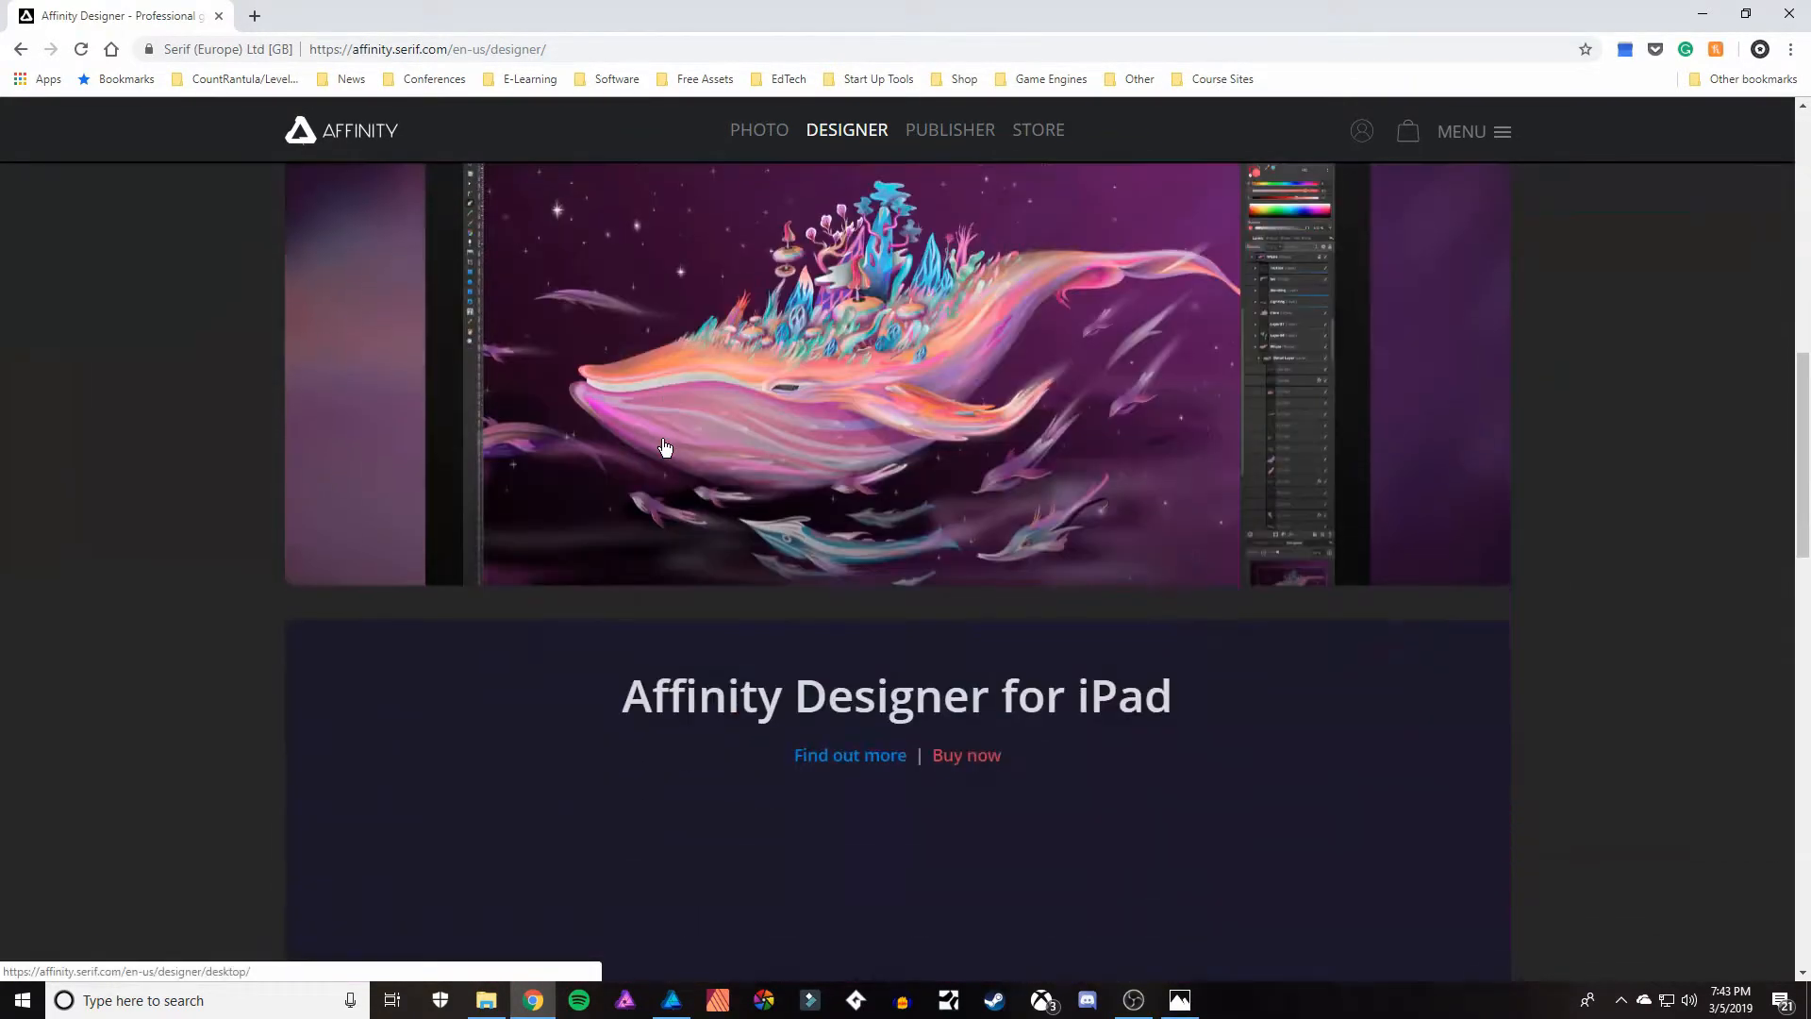
scroll(660, 453, "up", 3)
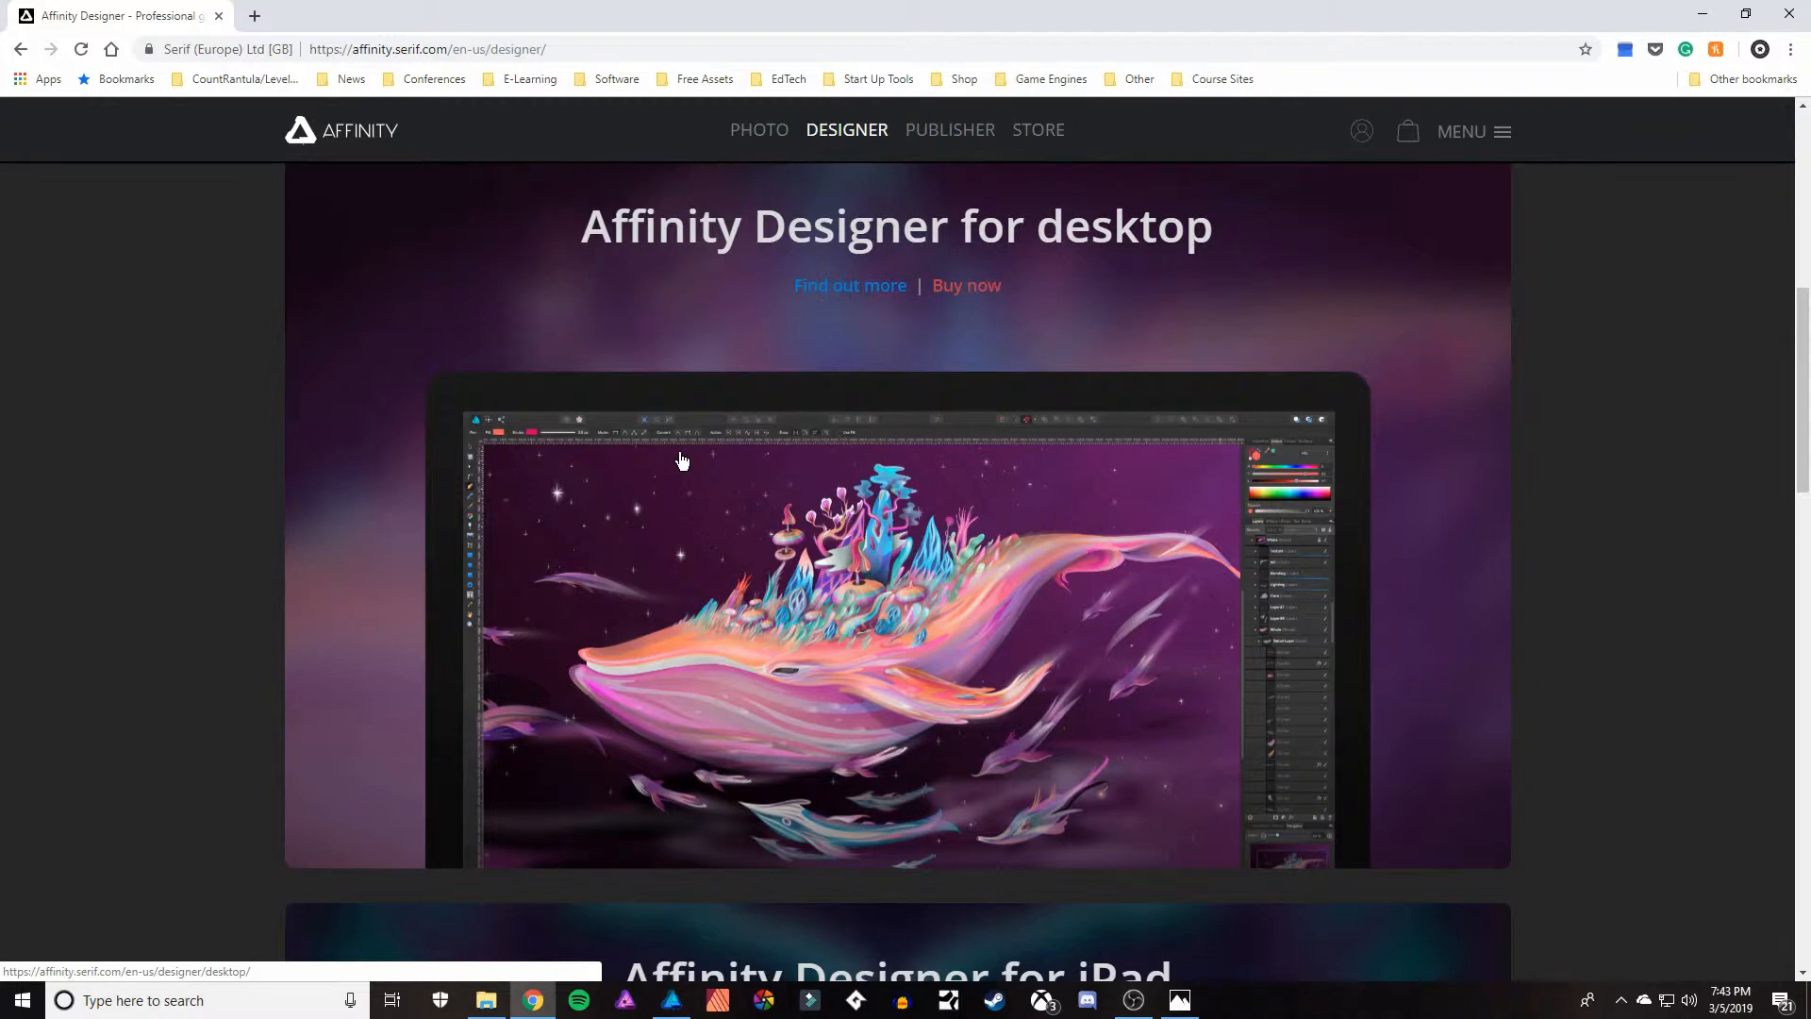
scroll(1044, 634, "down", 3)
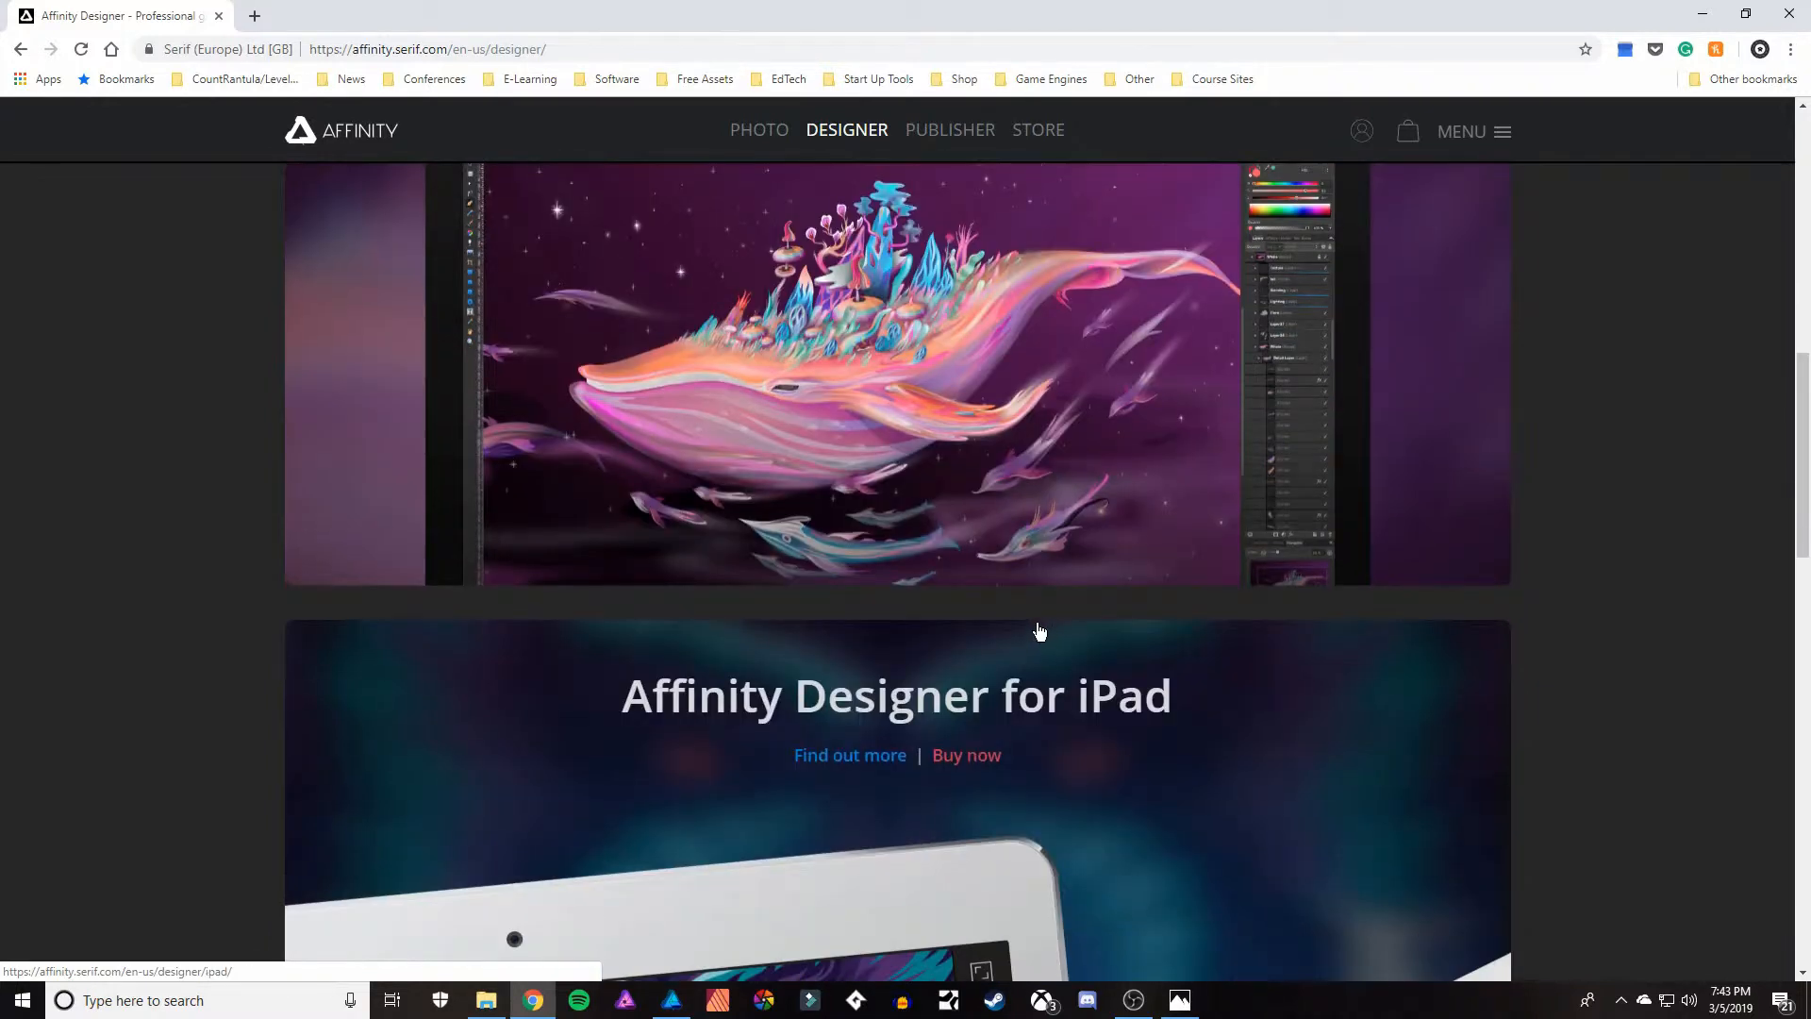
scroll(1039, 630, "up", 3)
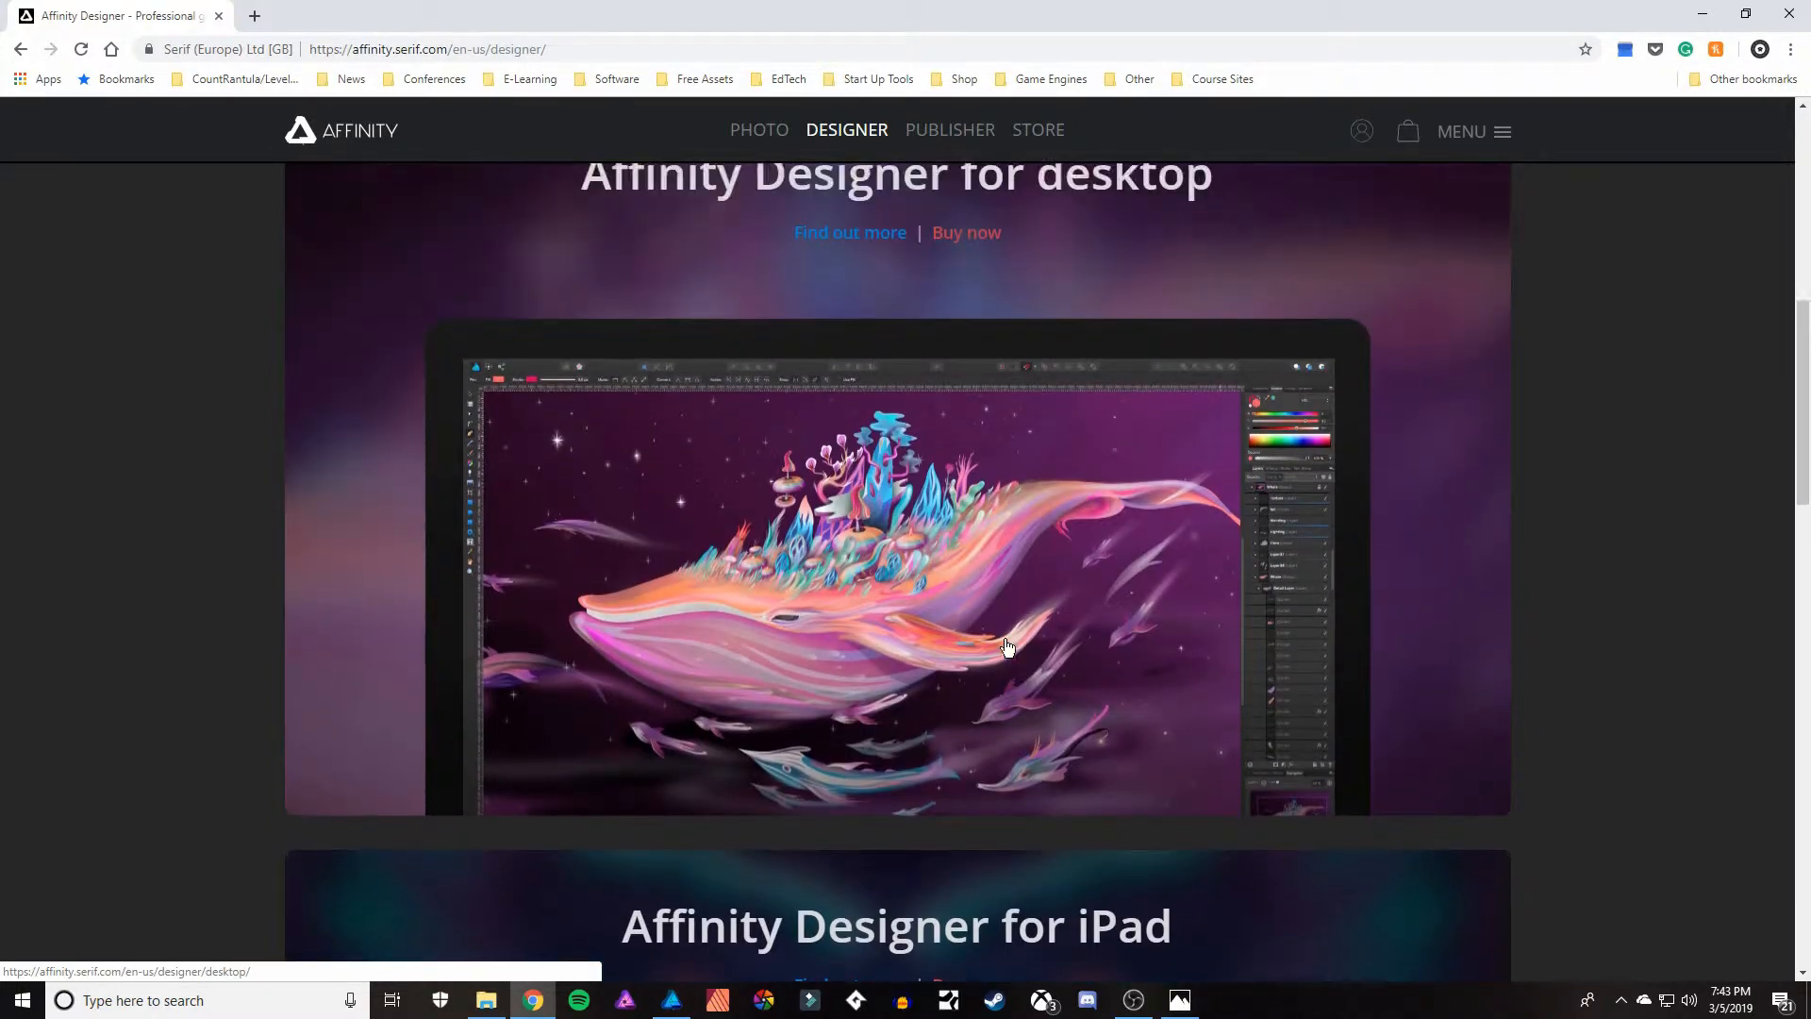
scroll(1006, 647, "up", 3)
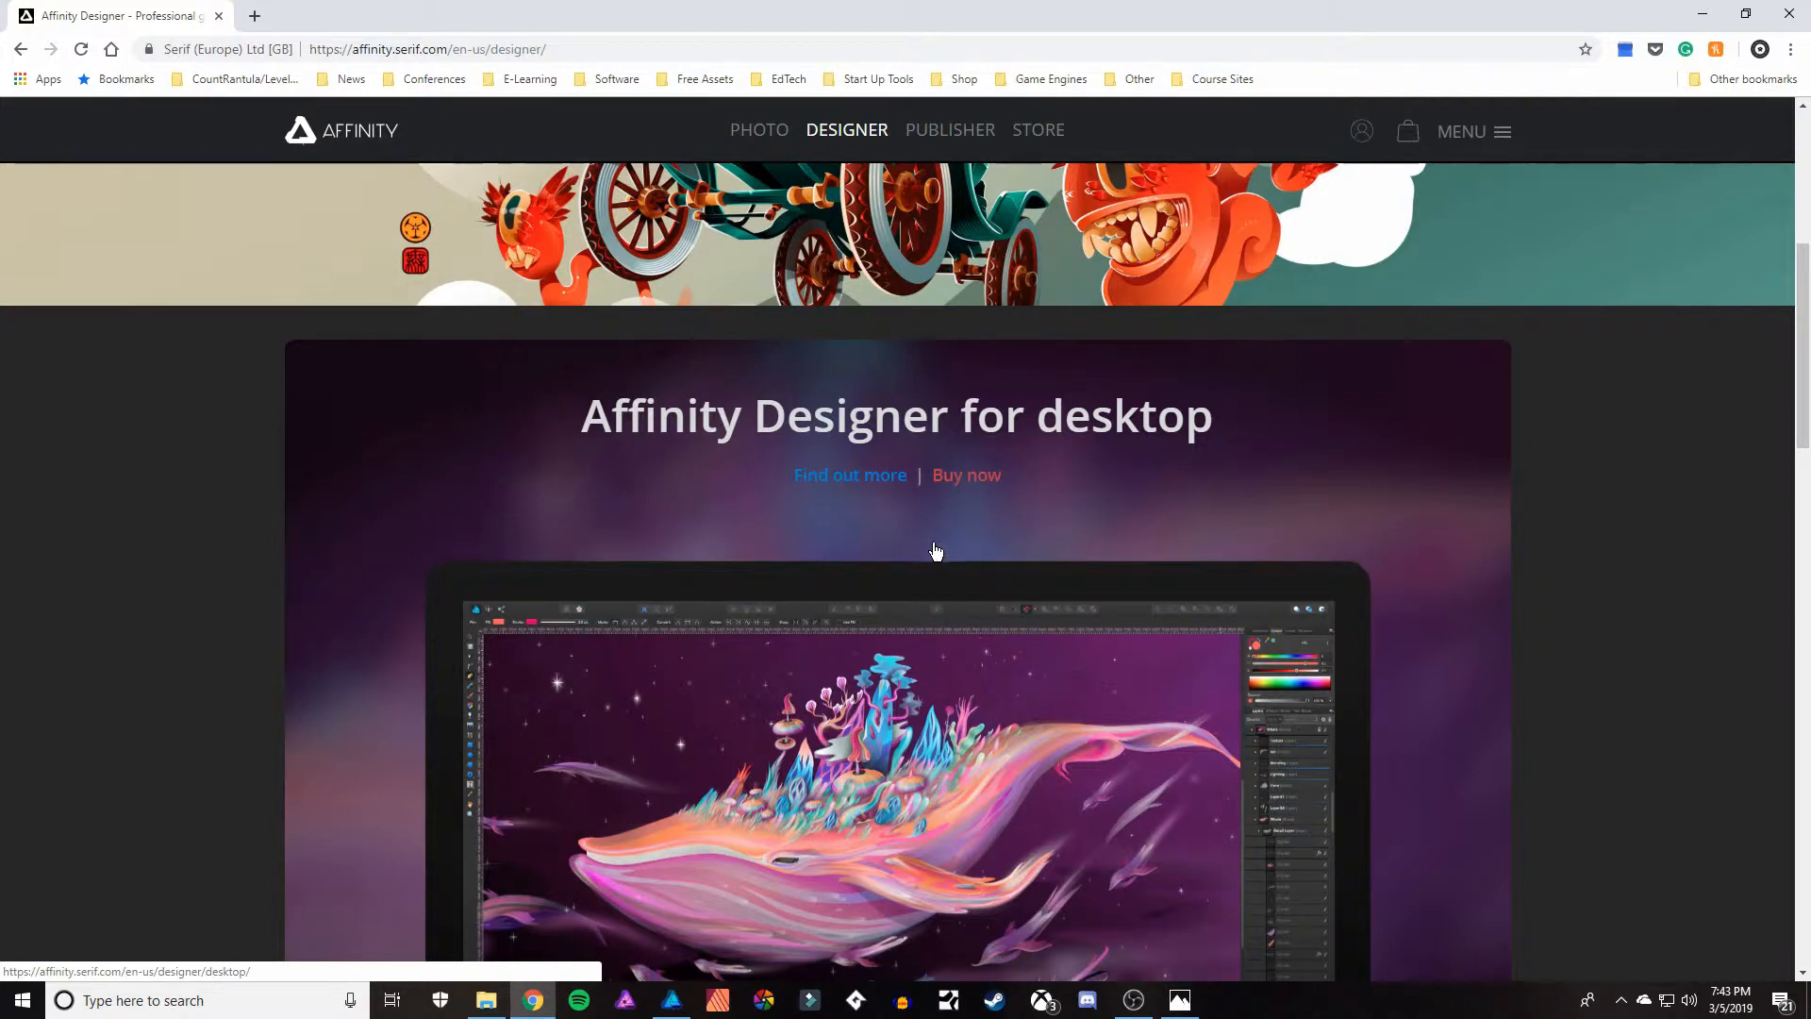
scroll(929, 555, "up", 3)
scroll(834, 538, "up", 3)
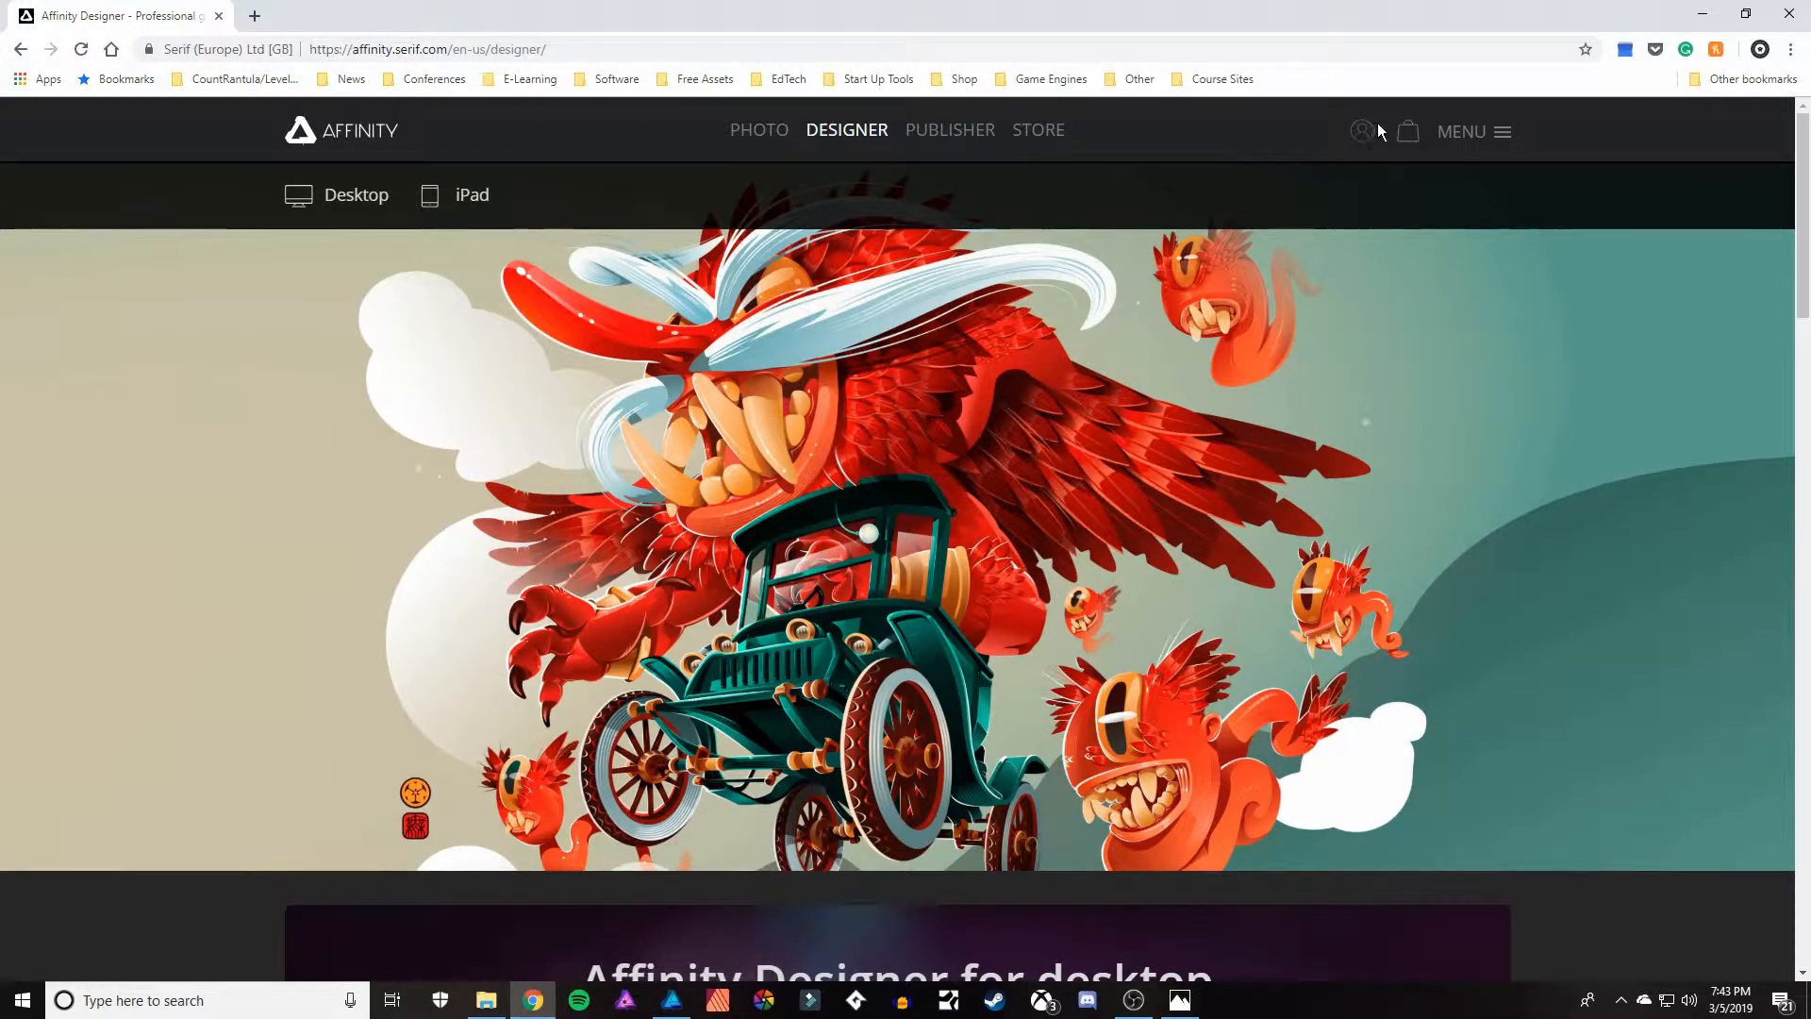
Switch to Affinity Designer and start a new document with a page width of 3700 px and a height of 1700 px.
left_click(681, 1008)
left_click(64, 16)
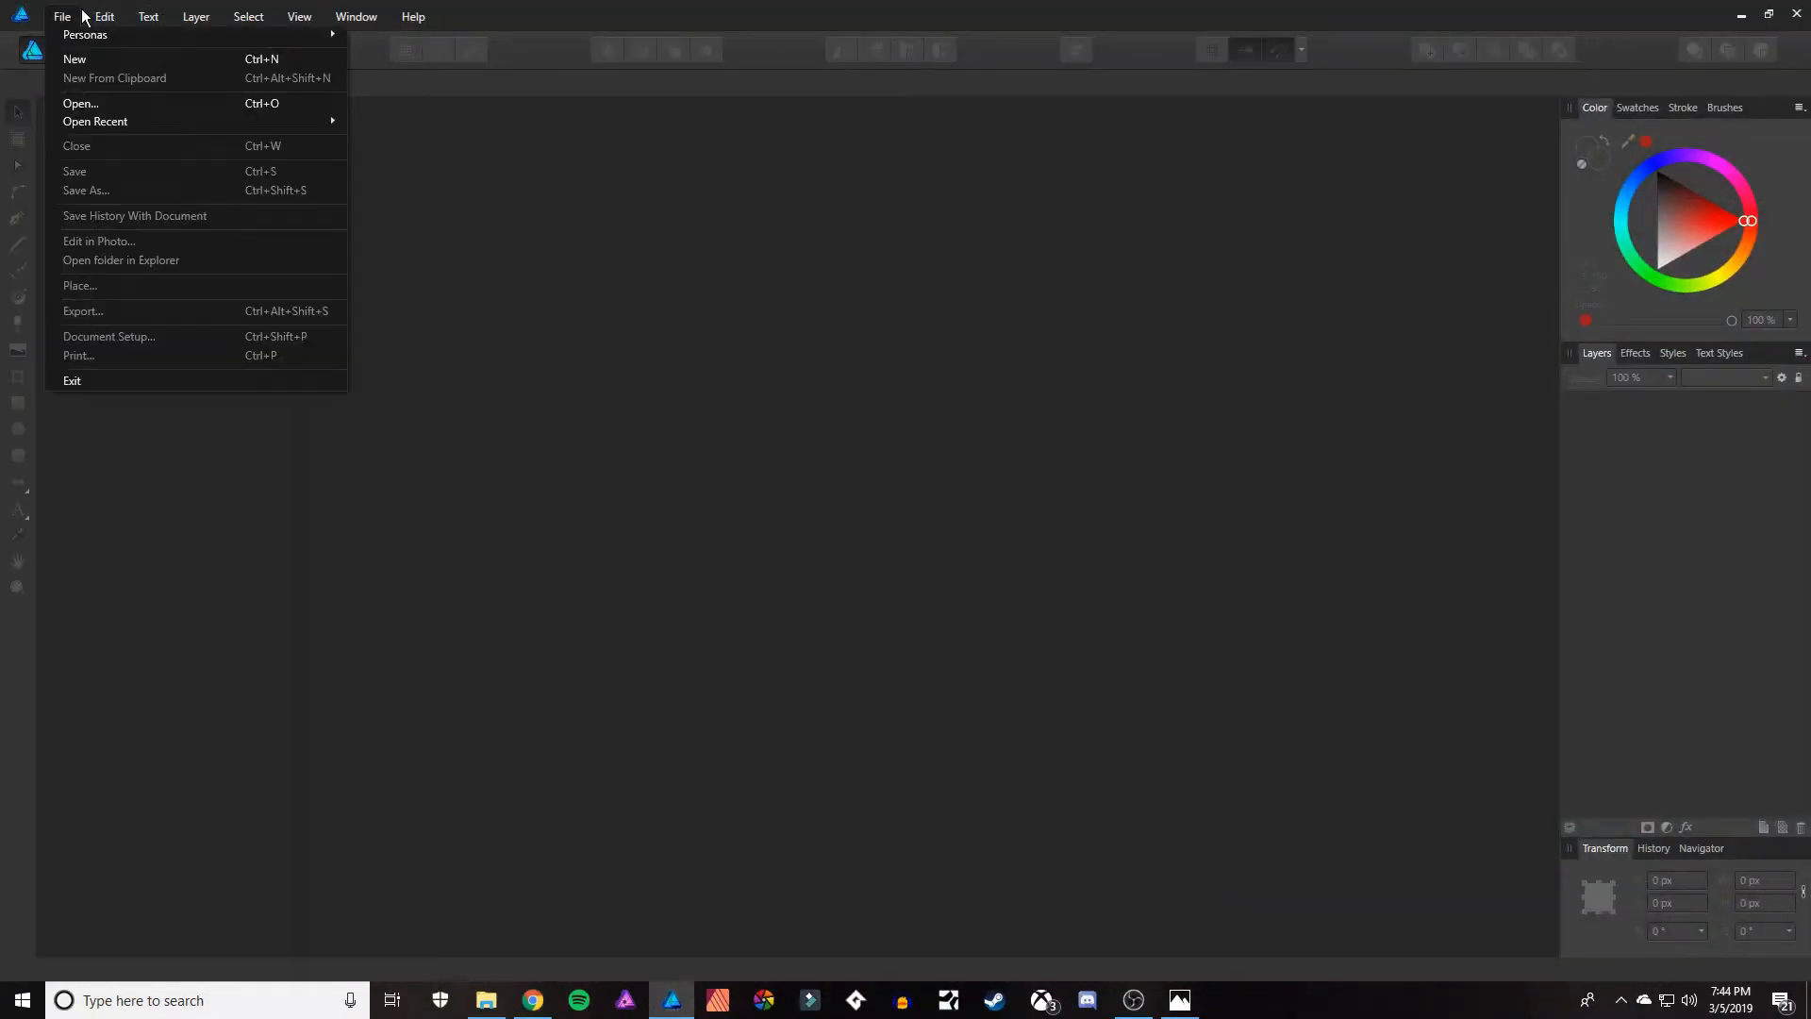
left_click(81, 59)
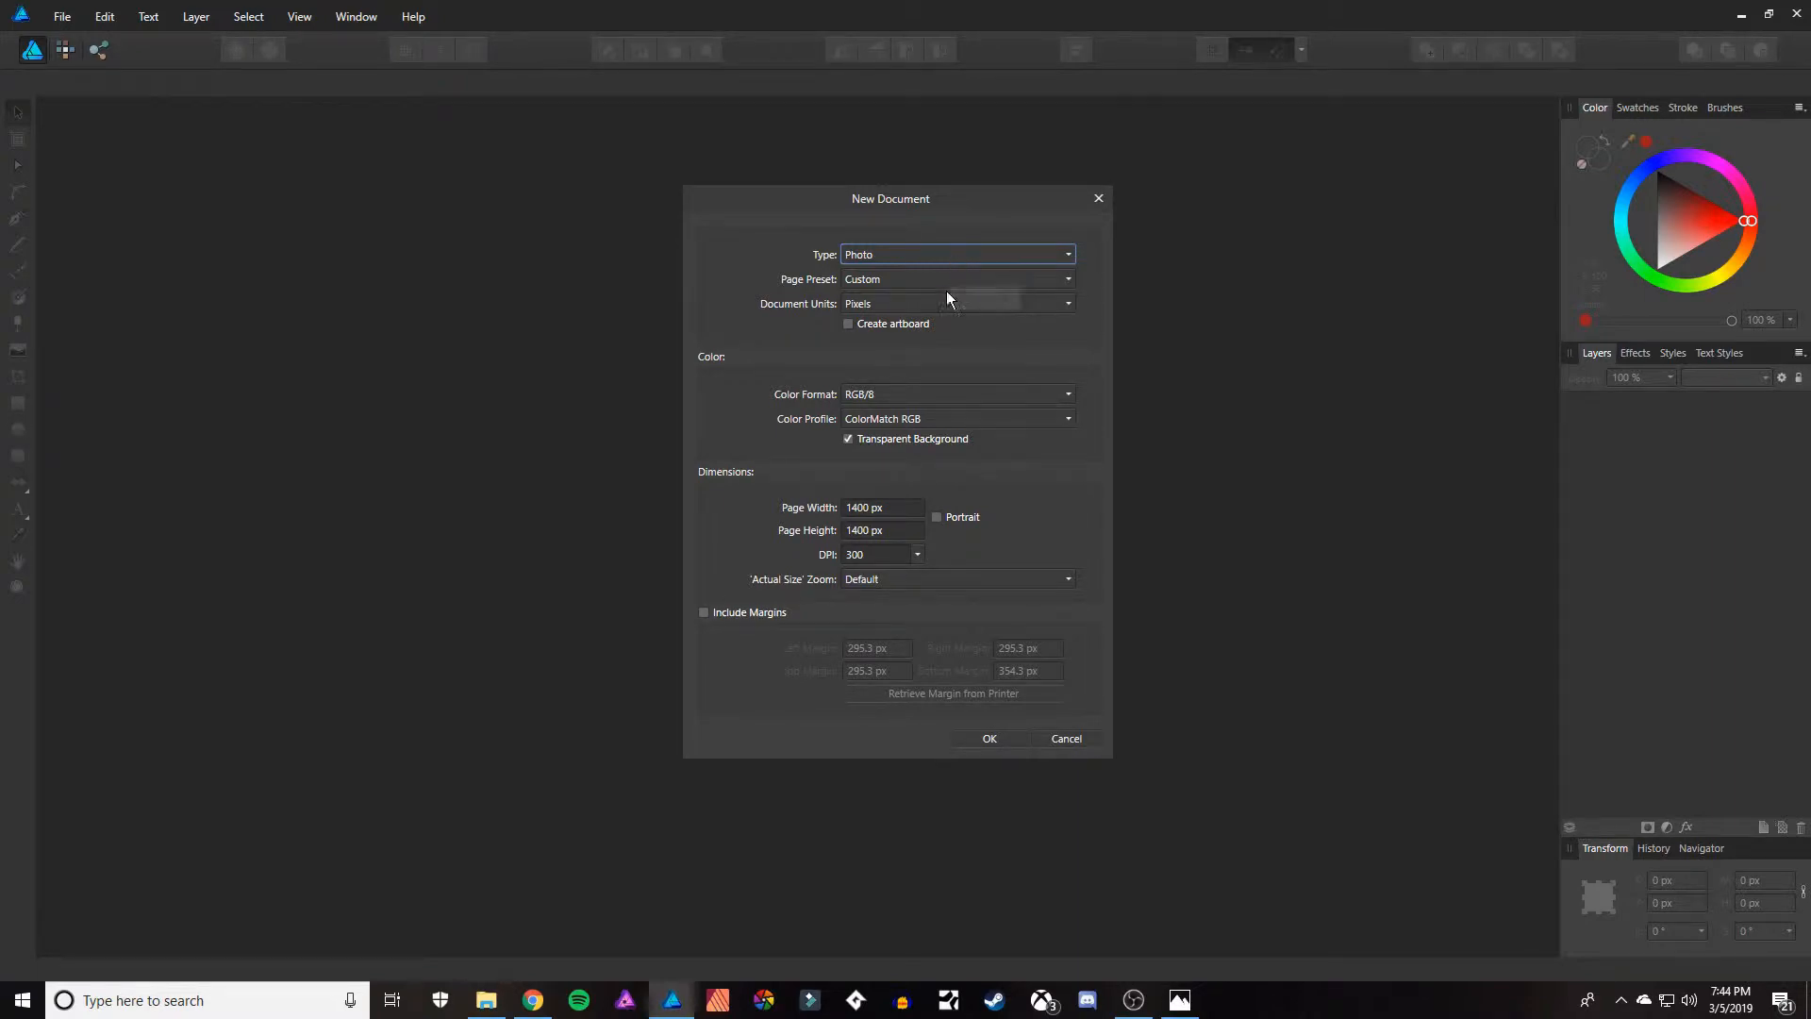
left_click(856, 509)
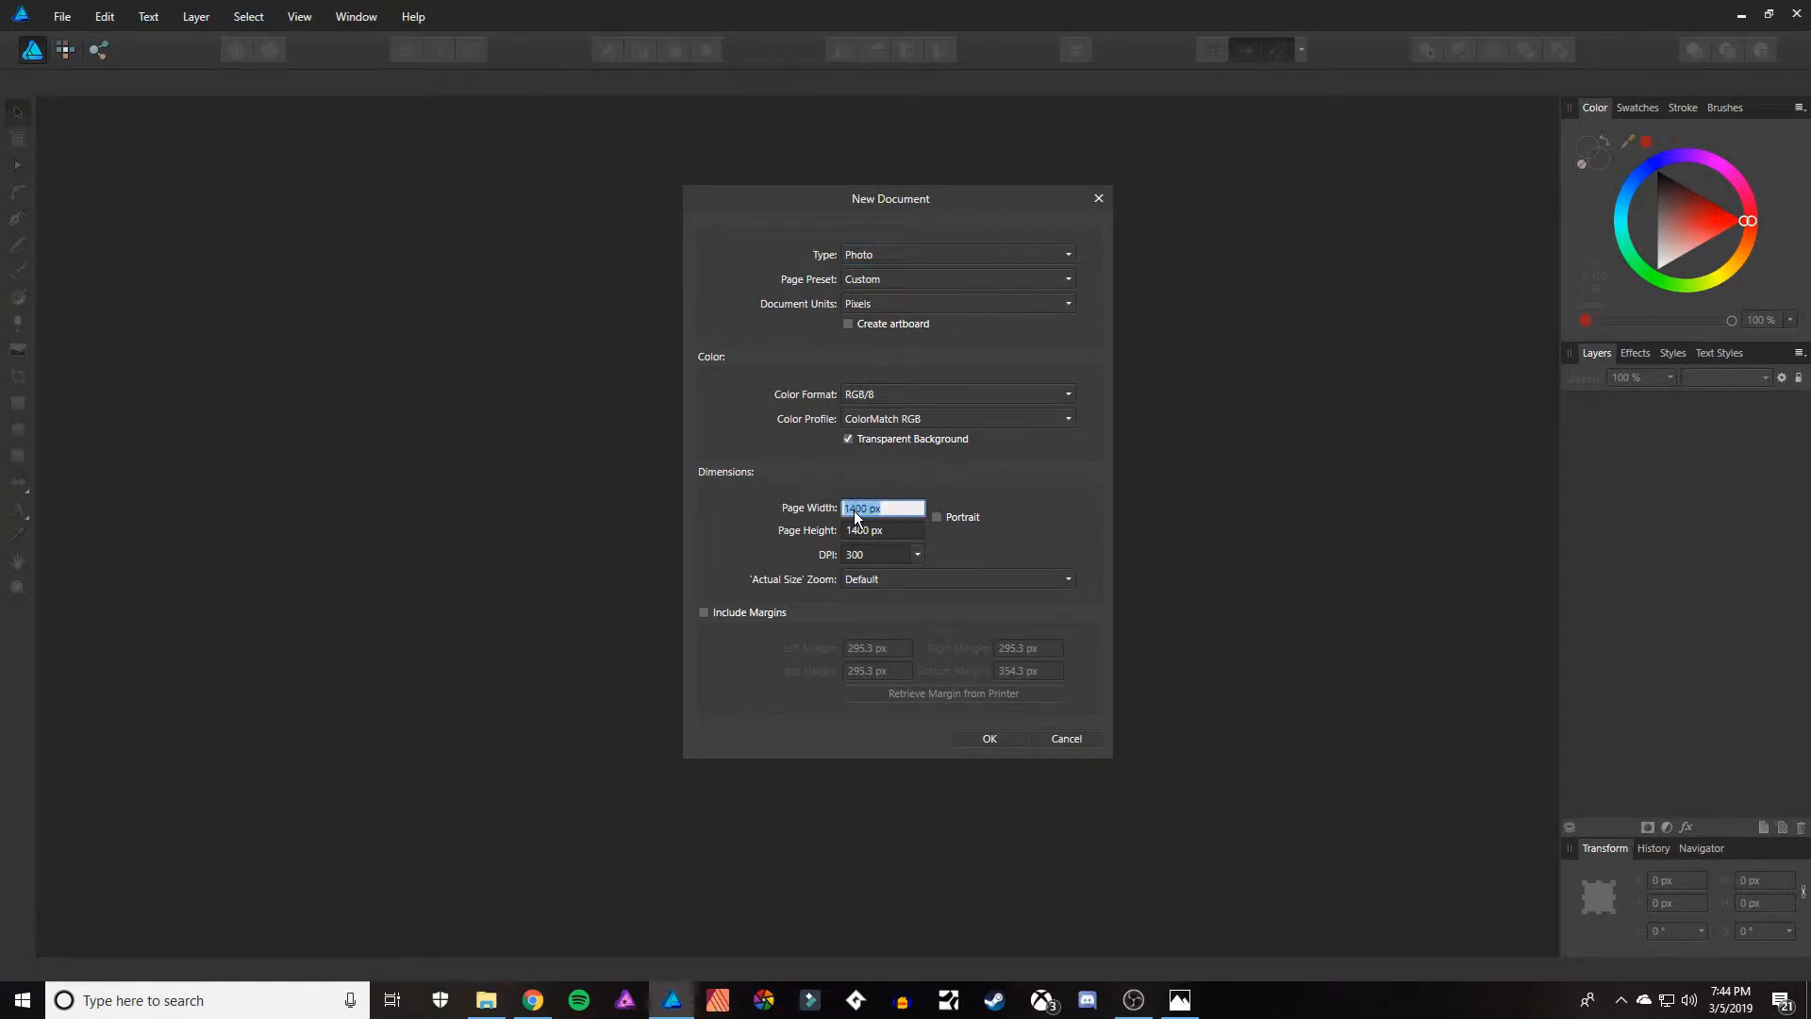
key("BackSpace")
key("BackSpace")
type("37")
left_click(856, 530)
left_click(857, 531)
key("BackSpace")
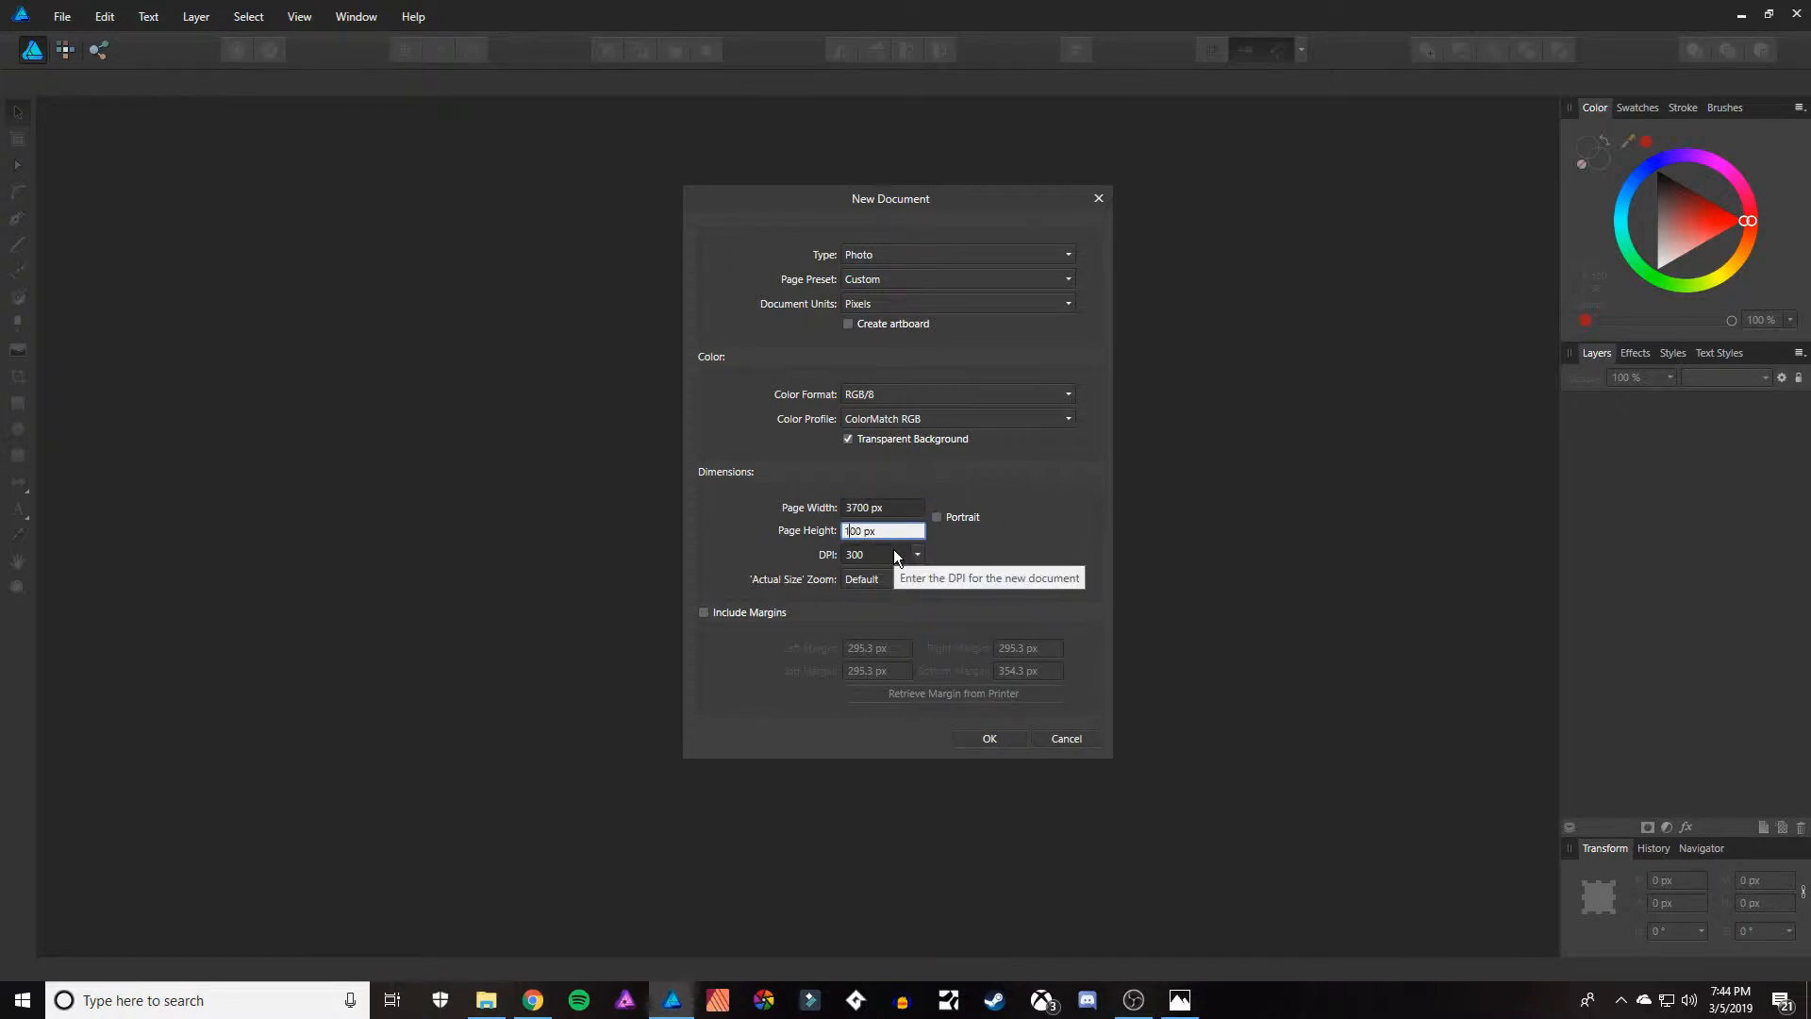
Change the new document's page width to 3500 px and create the document.
left_click(881, 506)
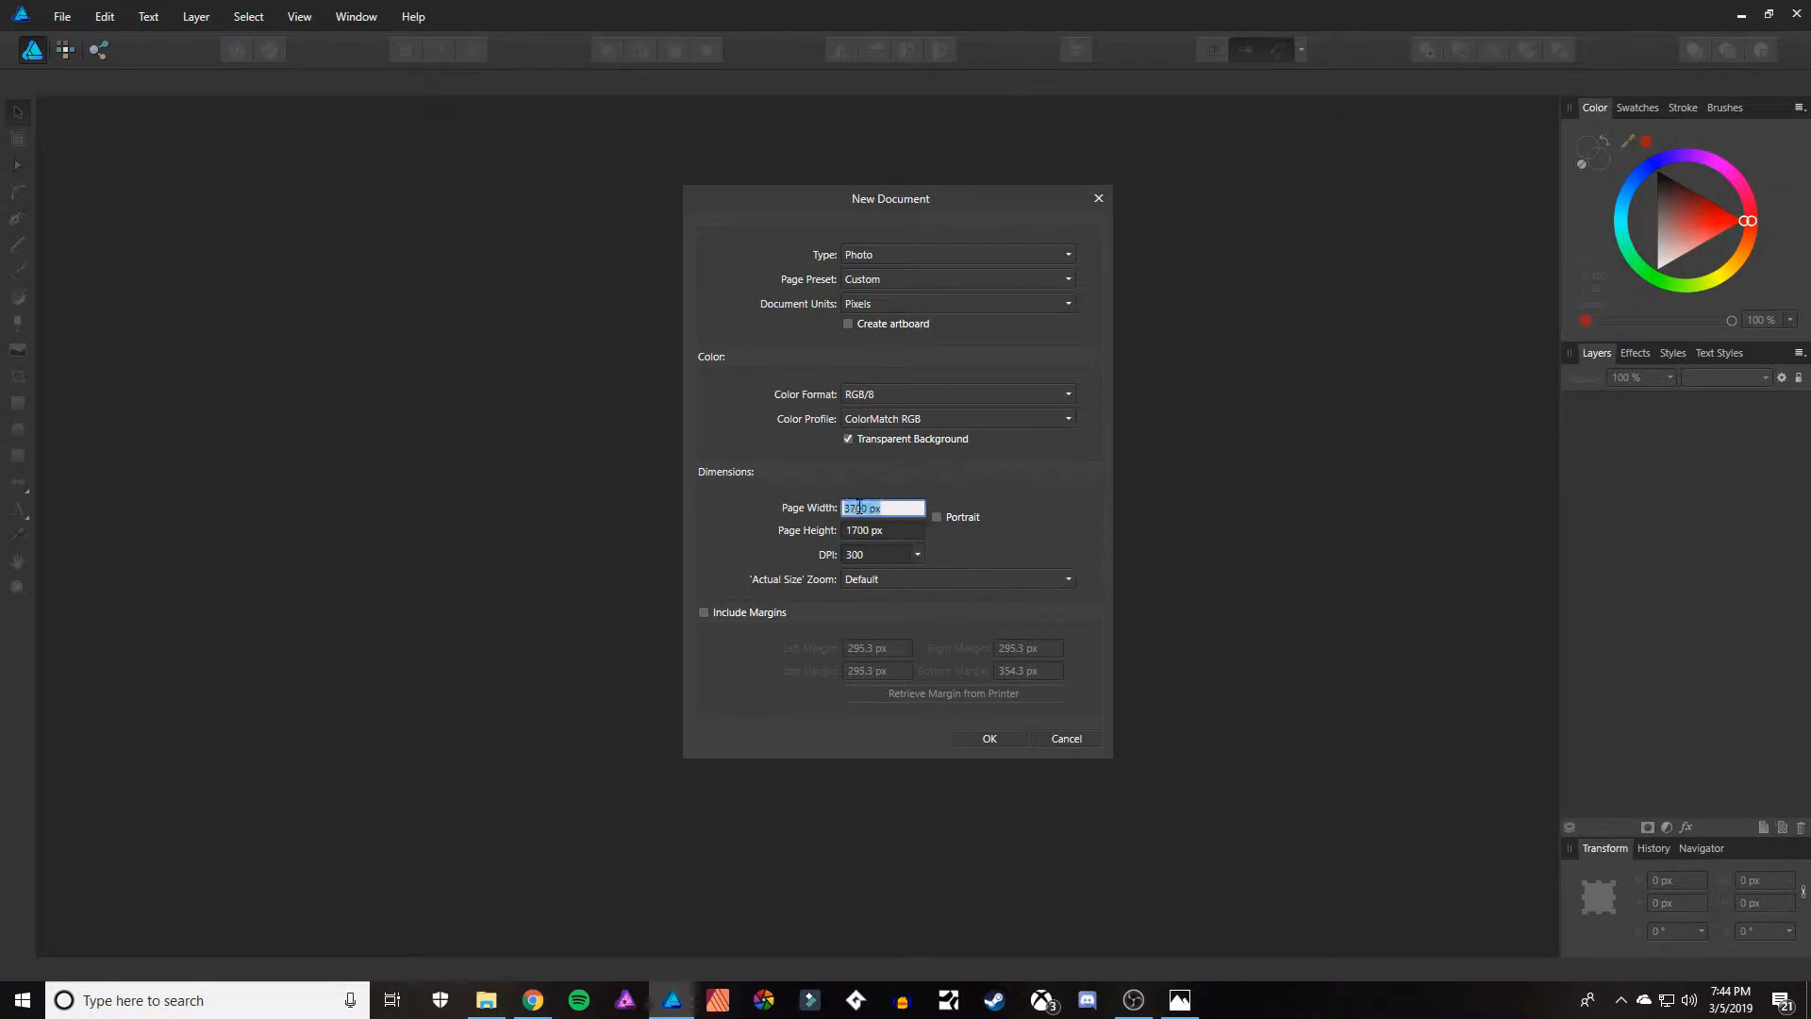
left_click(857, 507)
key("BackSpace")
left_click(988, 739)
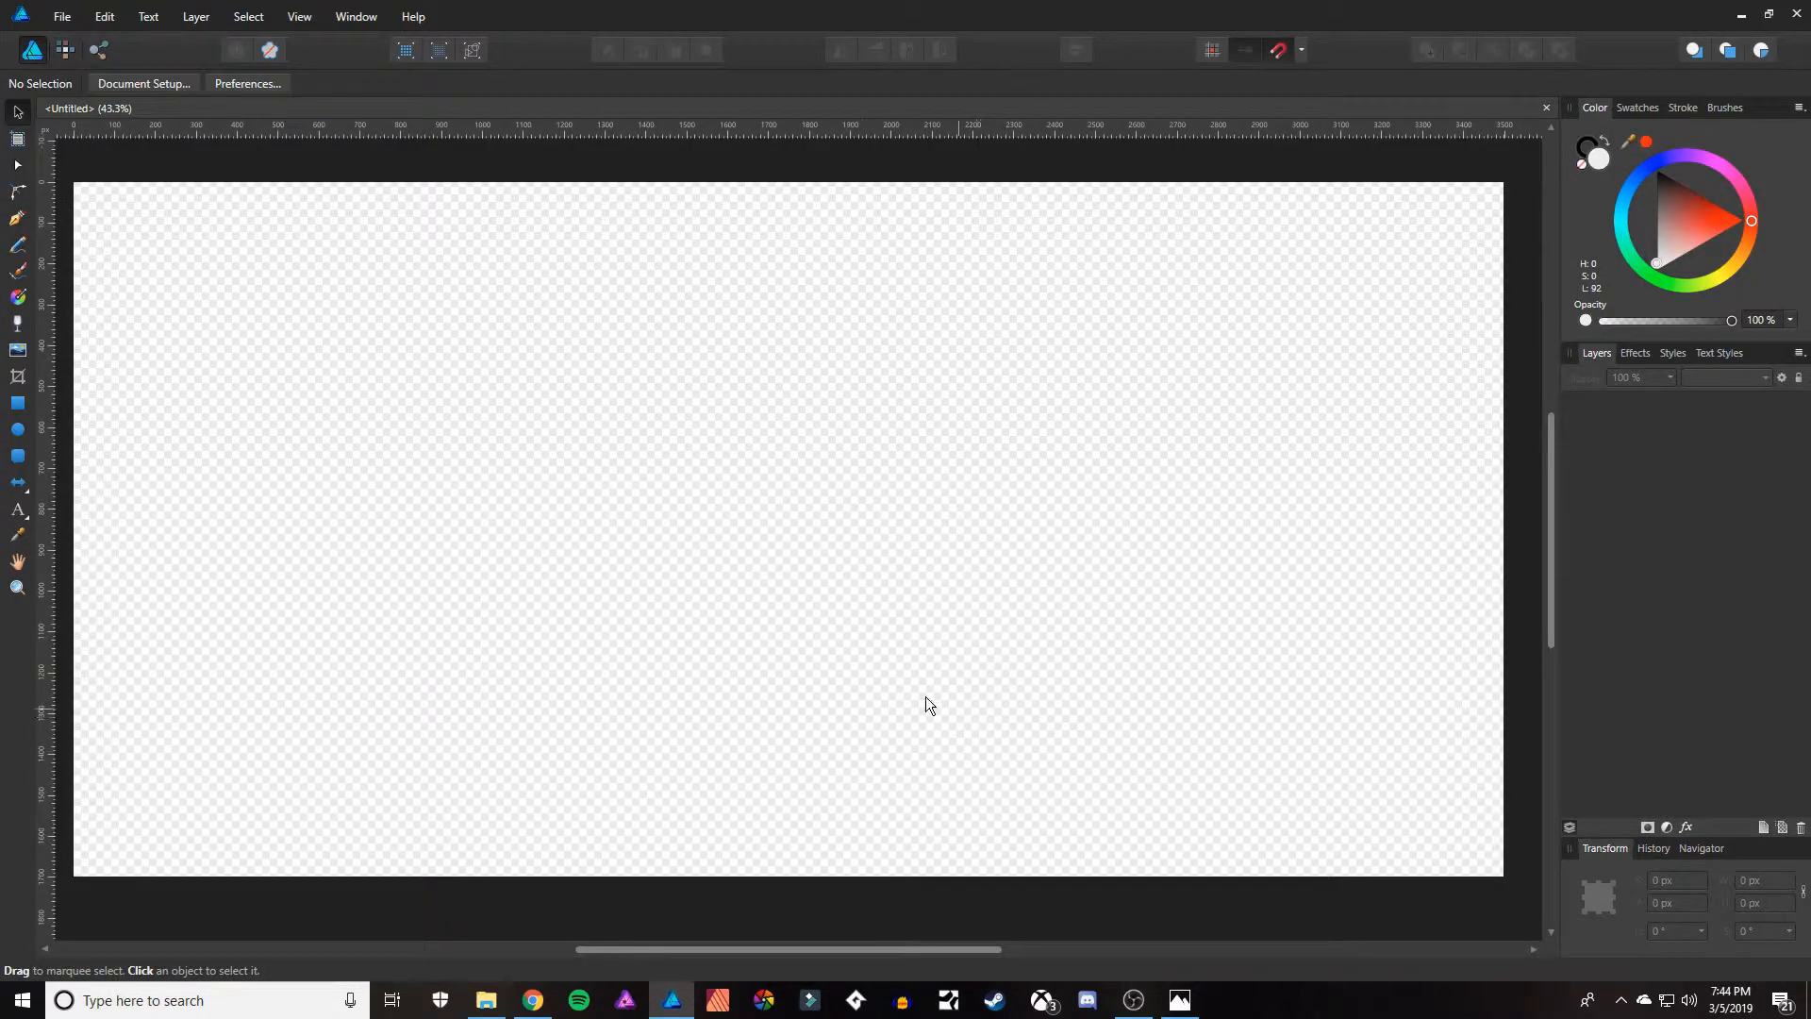
Draw a full-width rectangle along the bottom edge of the page, about 3500 px wide and 165 px high.
key("z")
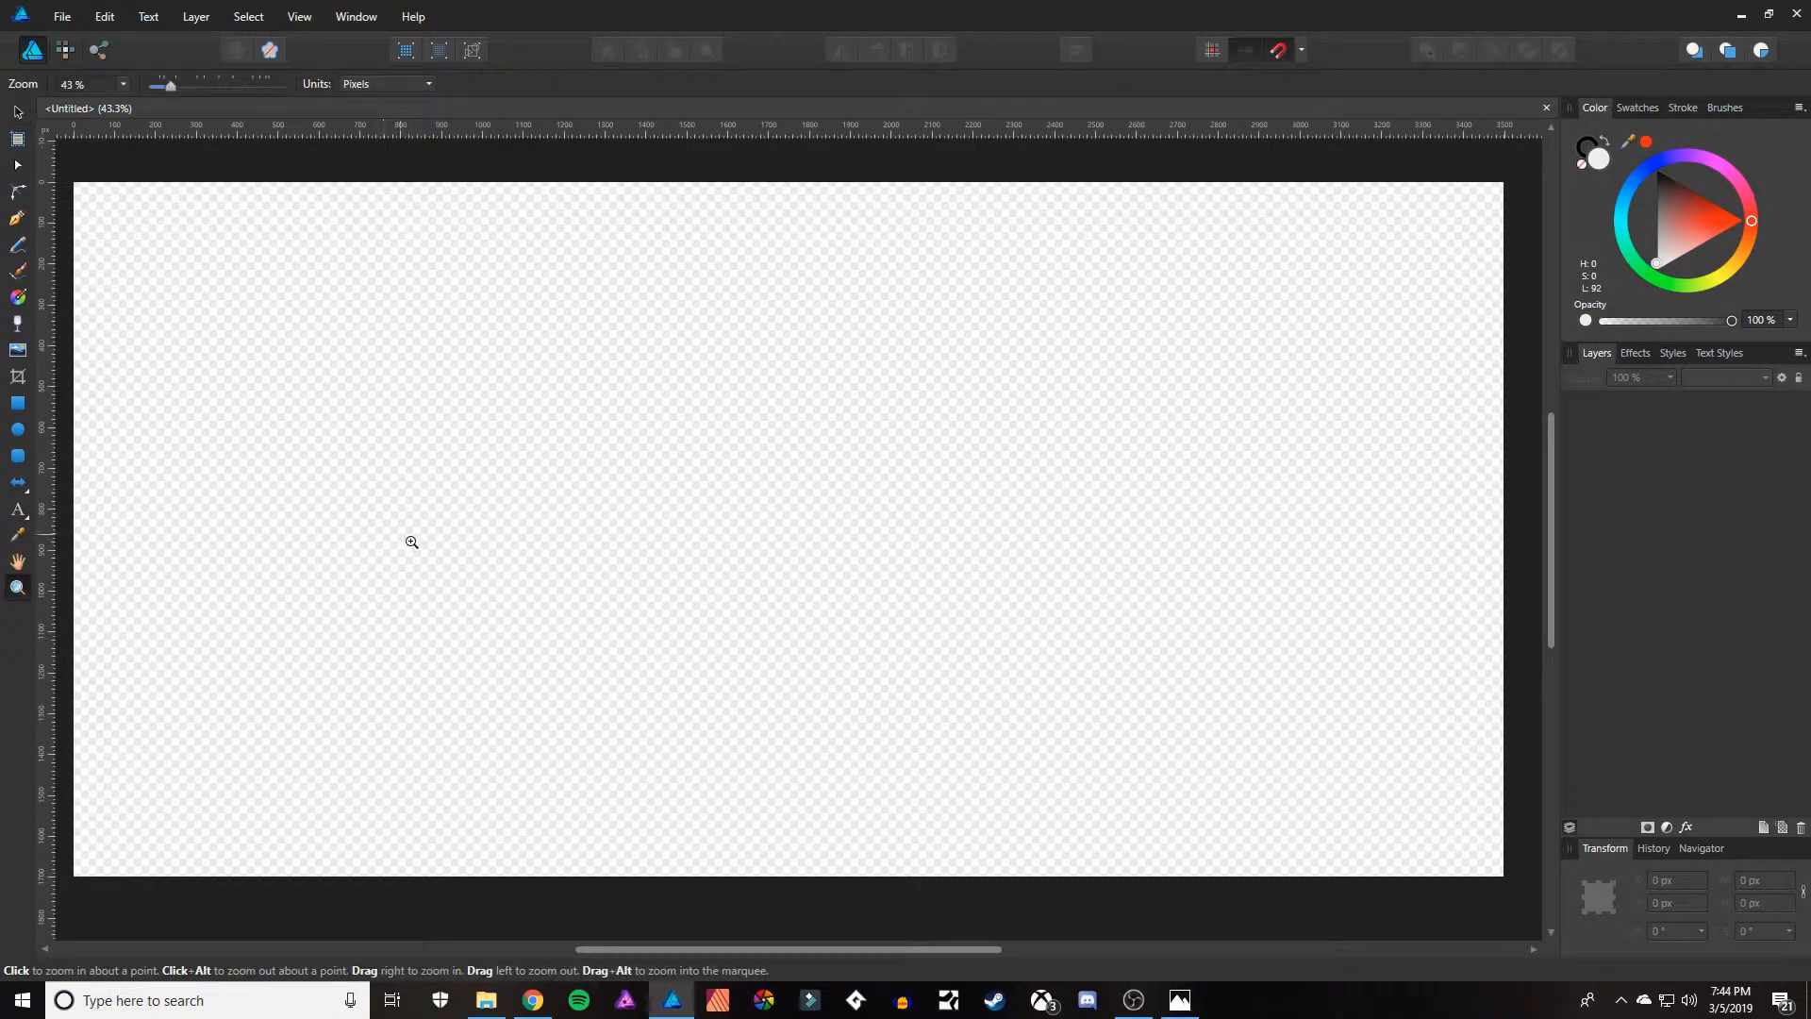
left_click(513, 565)
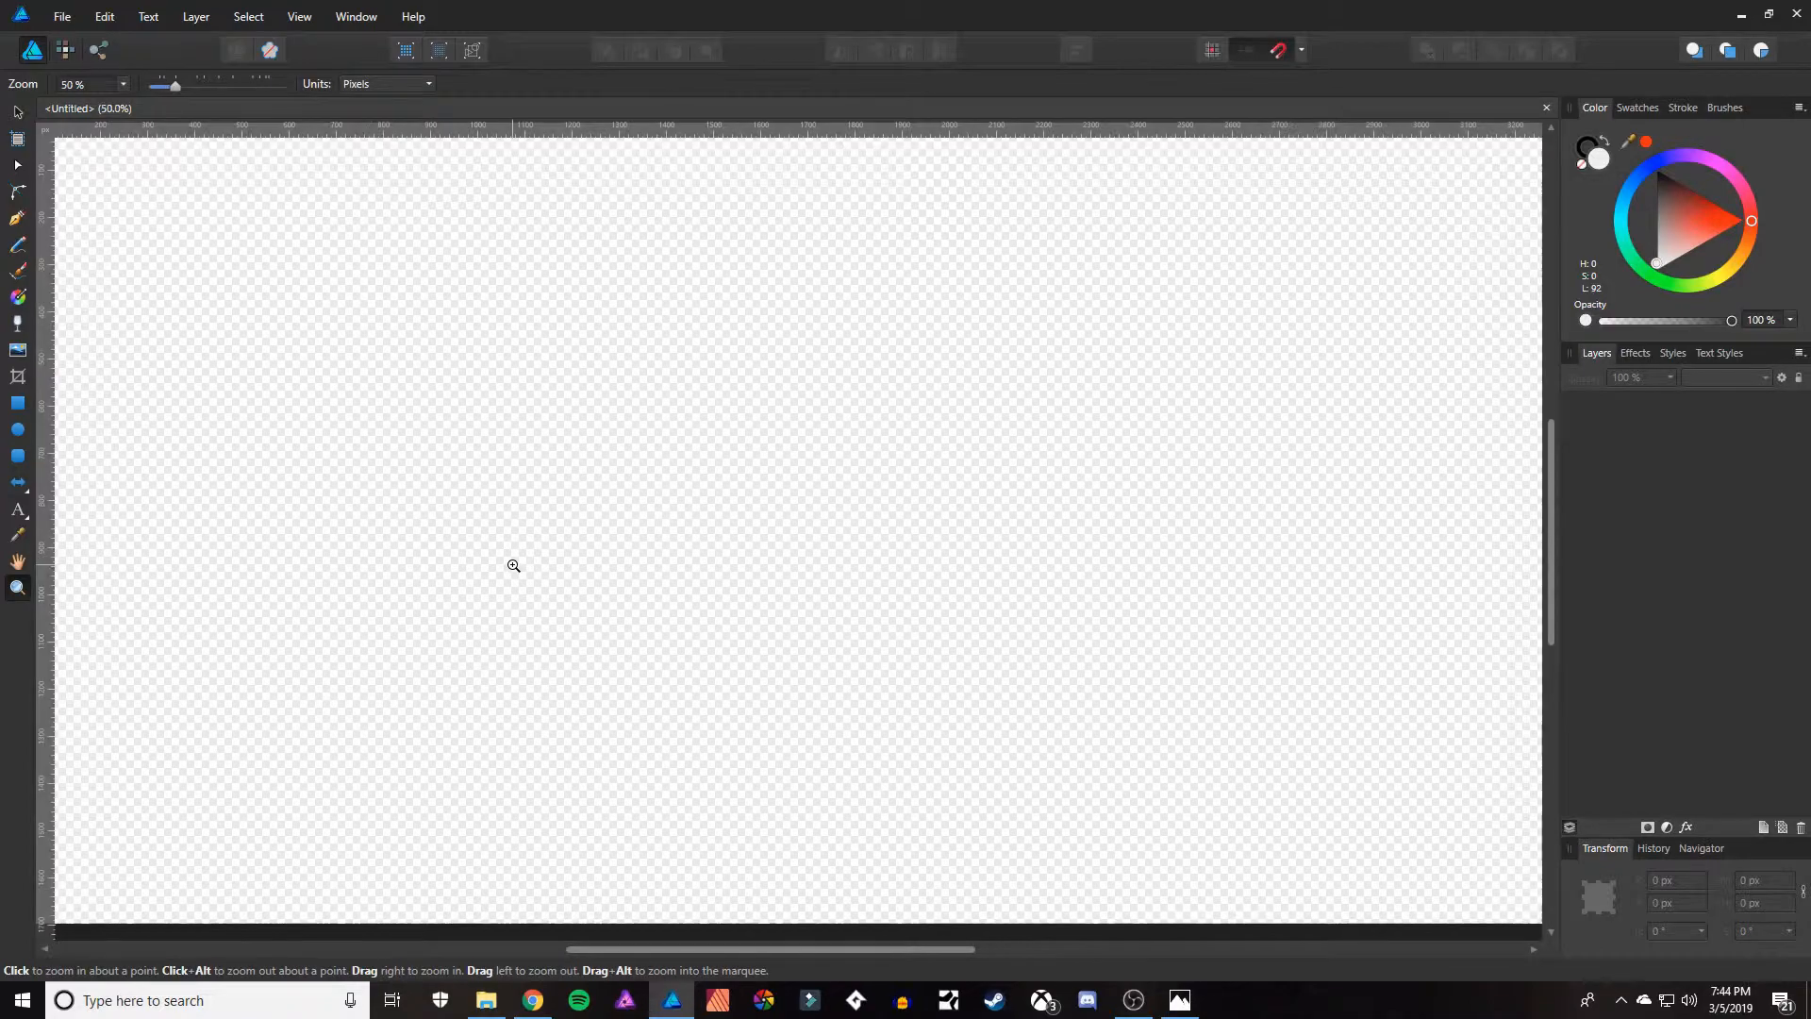
left_click(513, 565, "alt")
left_click(508, 560, "alt")
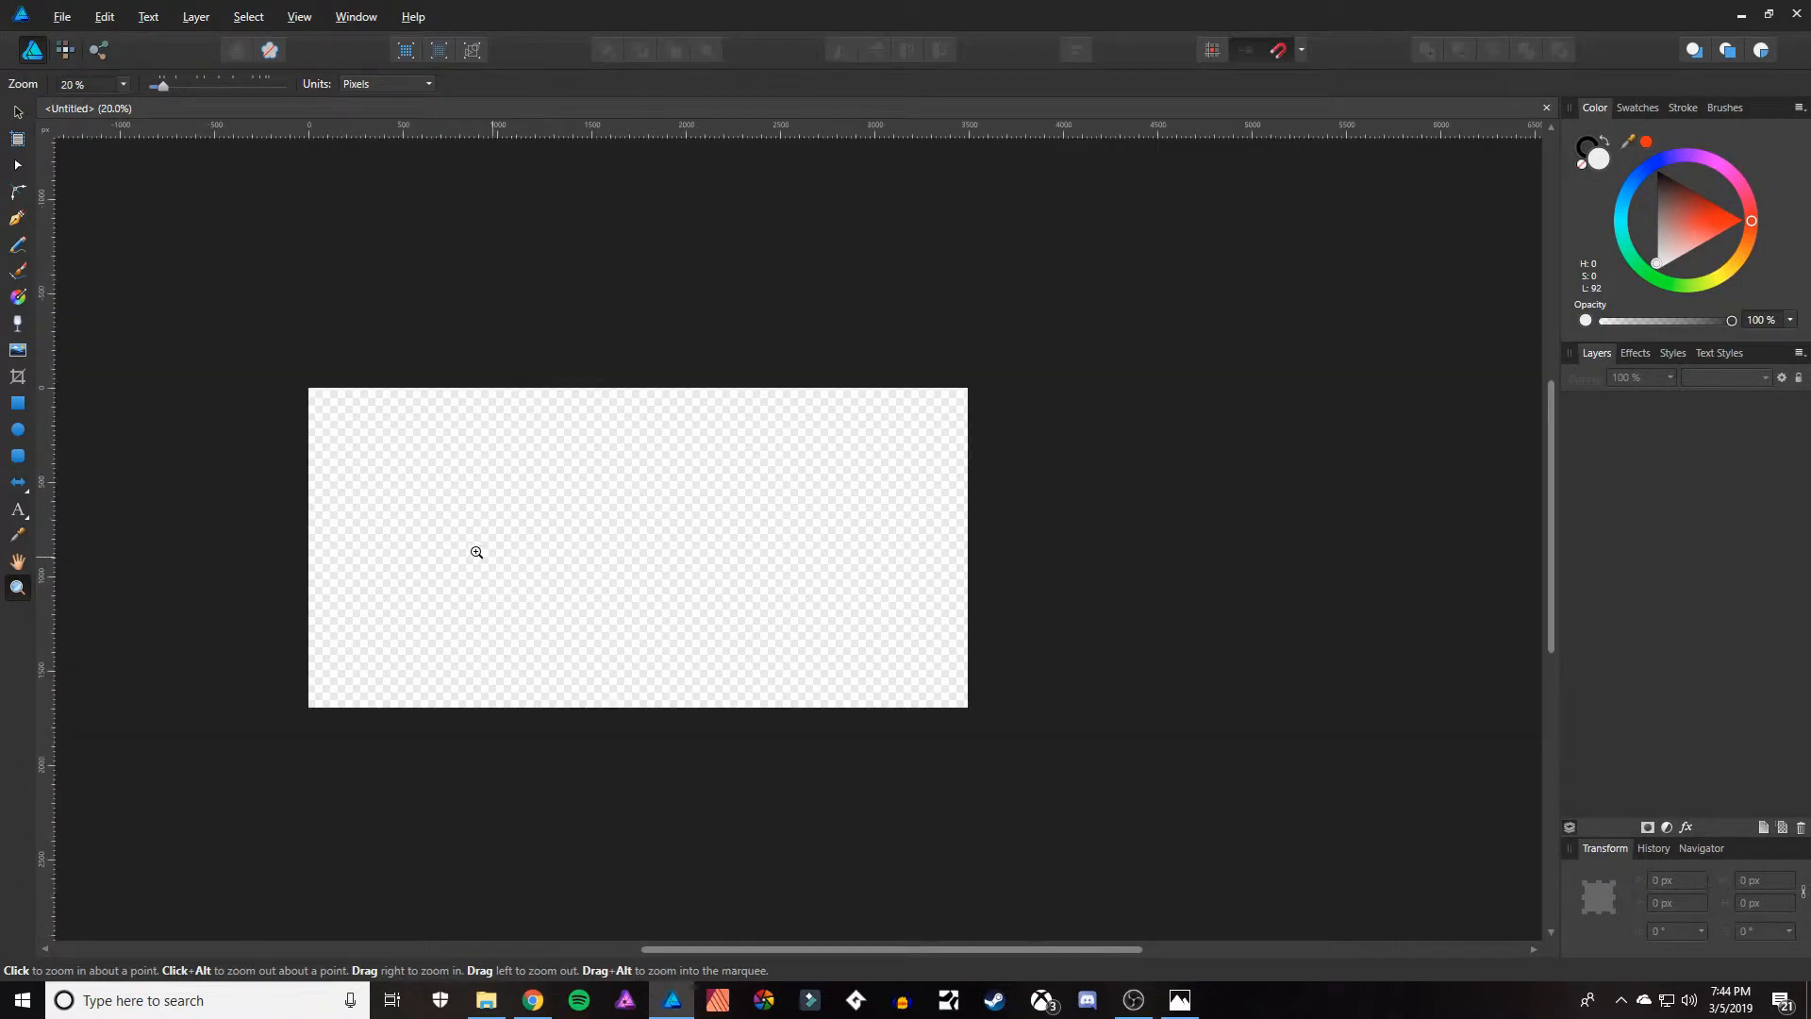
left_click(403, 541)
left_click_drag(720, 826, 800, 817)
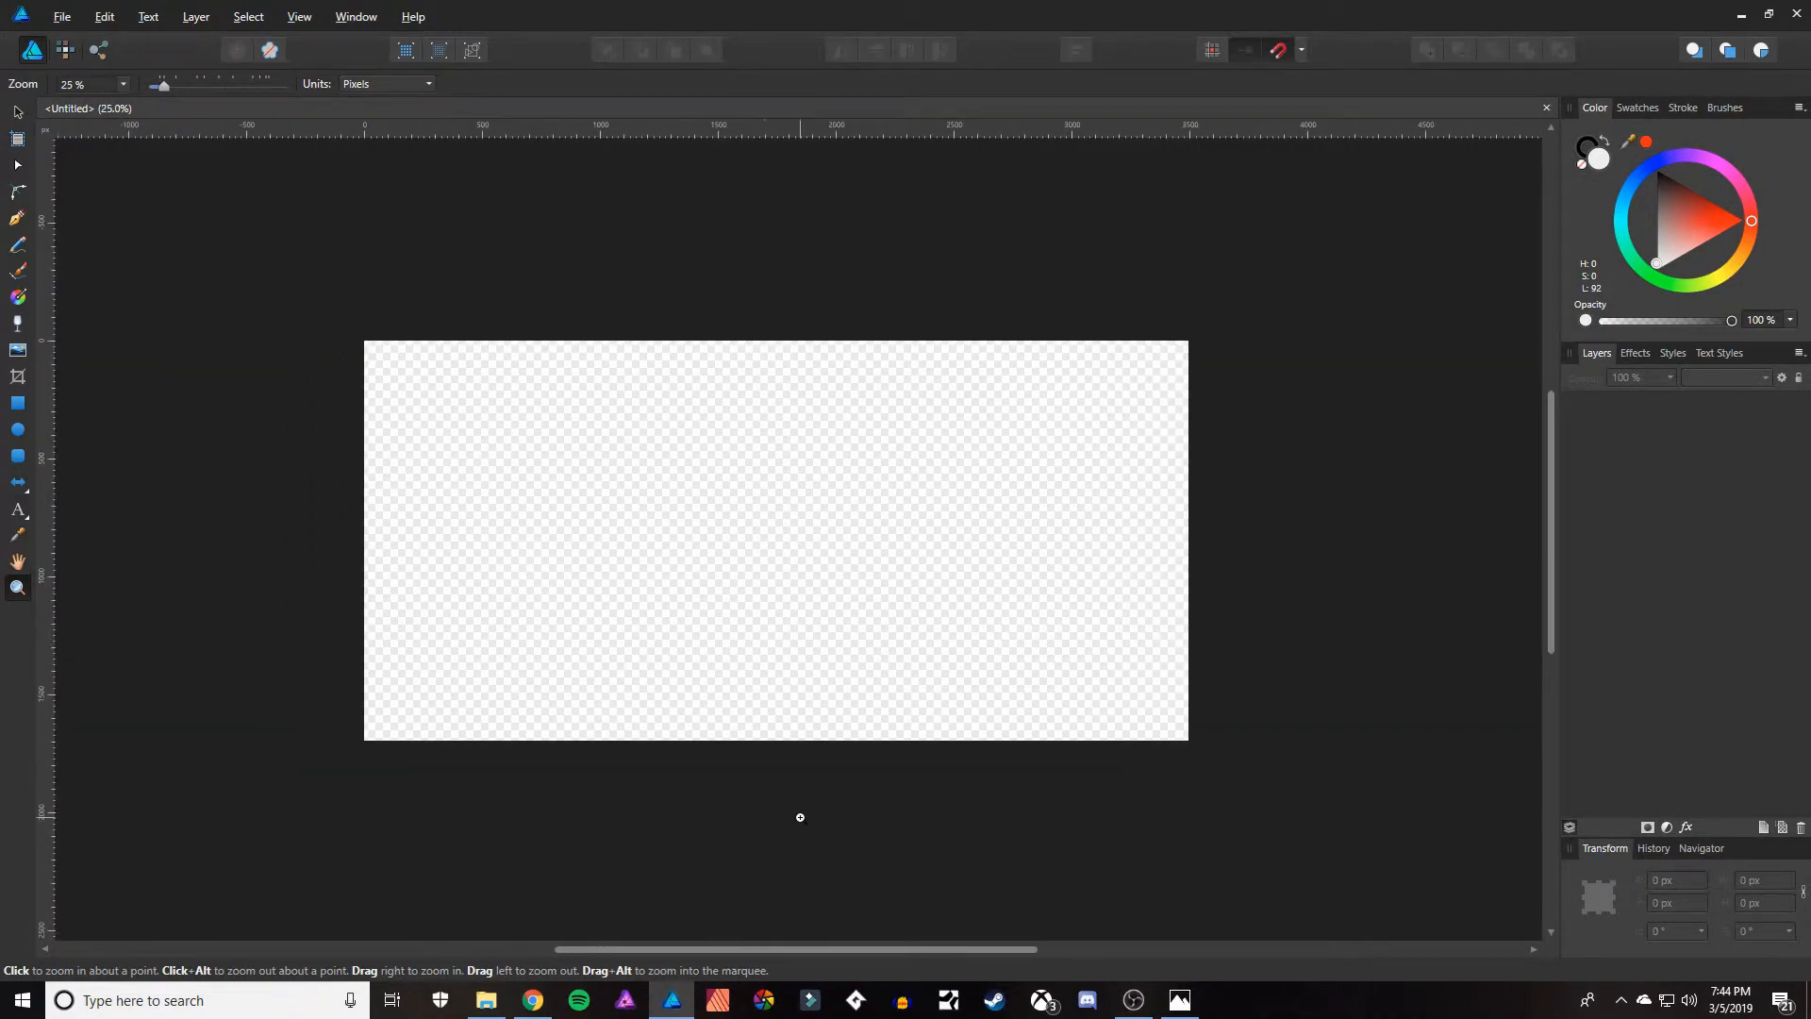
left_click(18, 403)
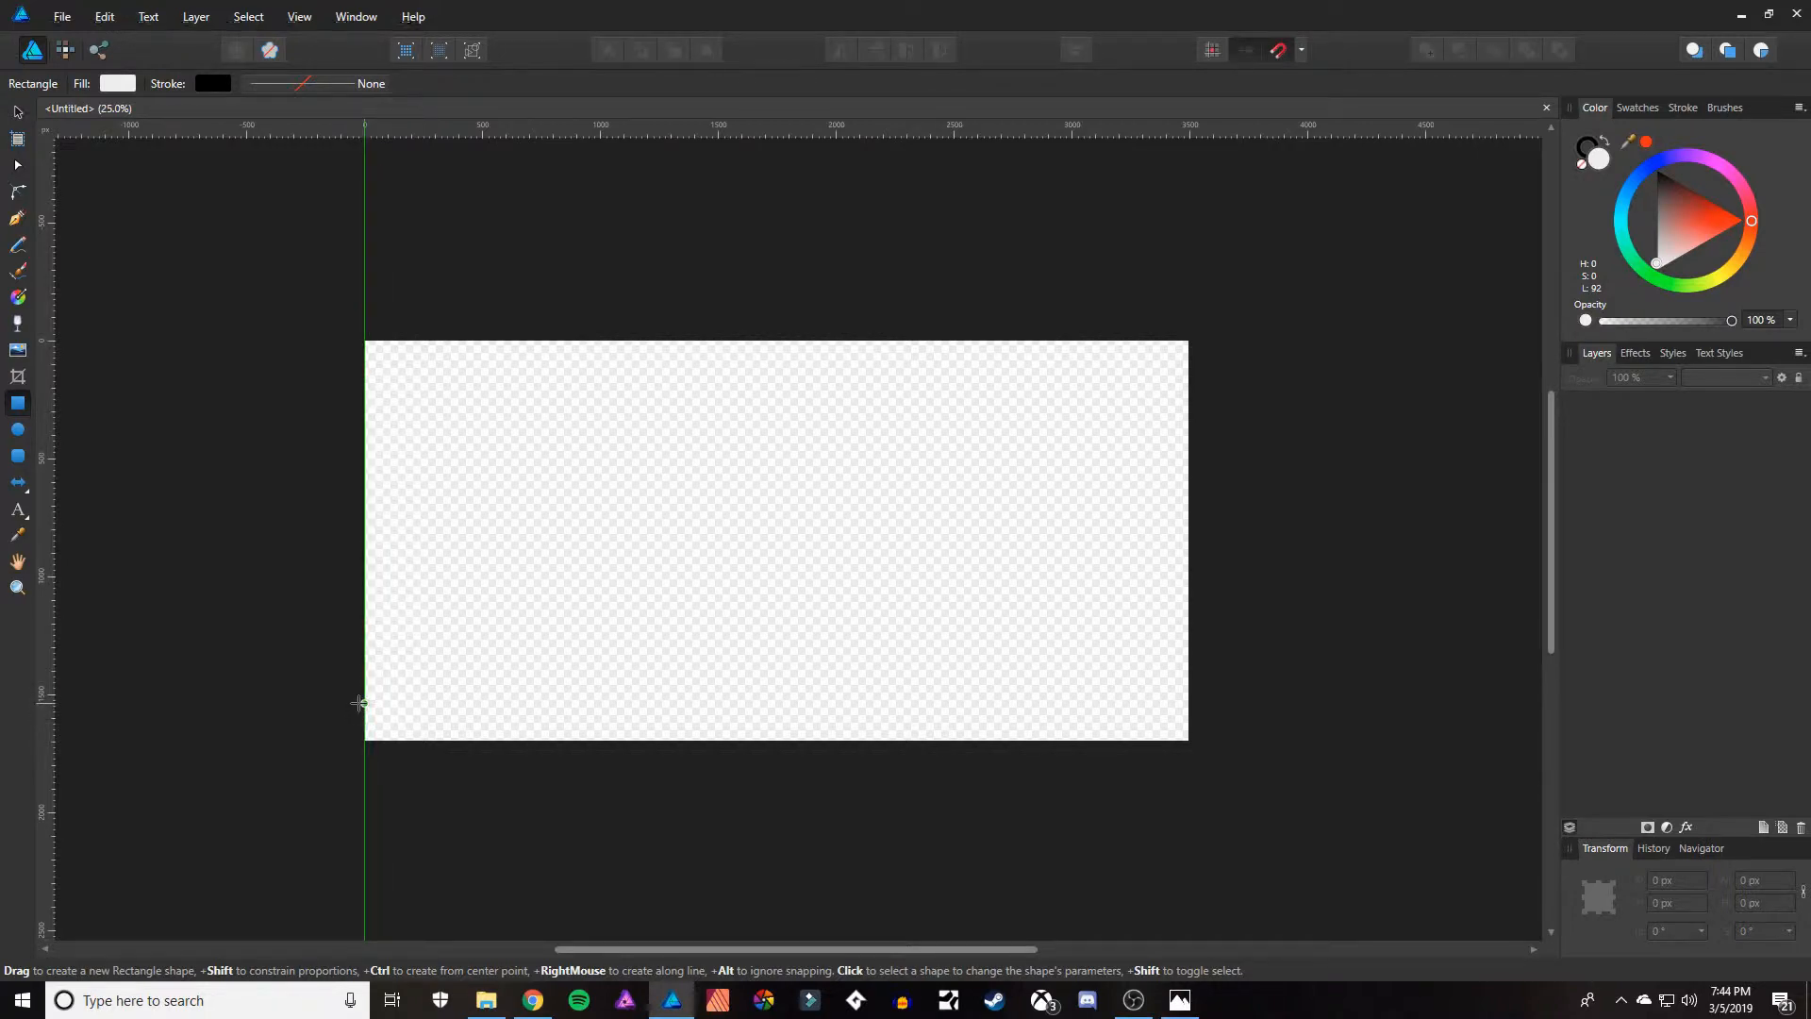
left_click_drag(359, 703, 1191, 742)
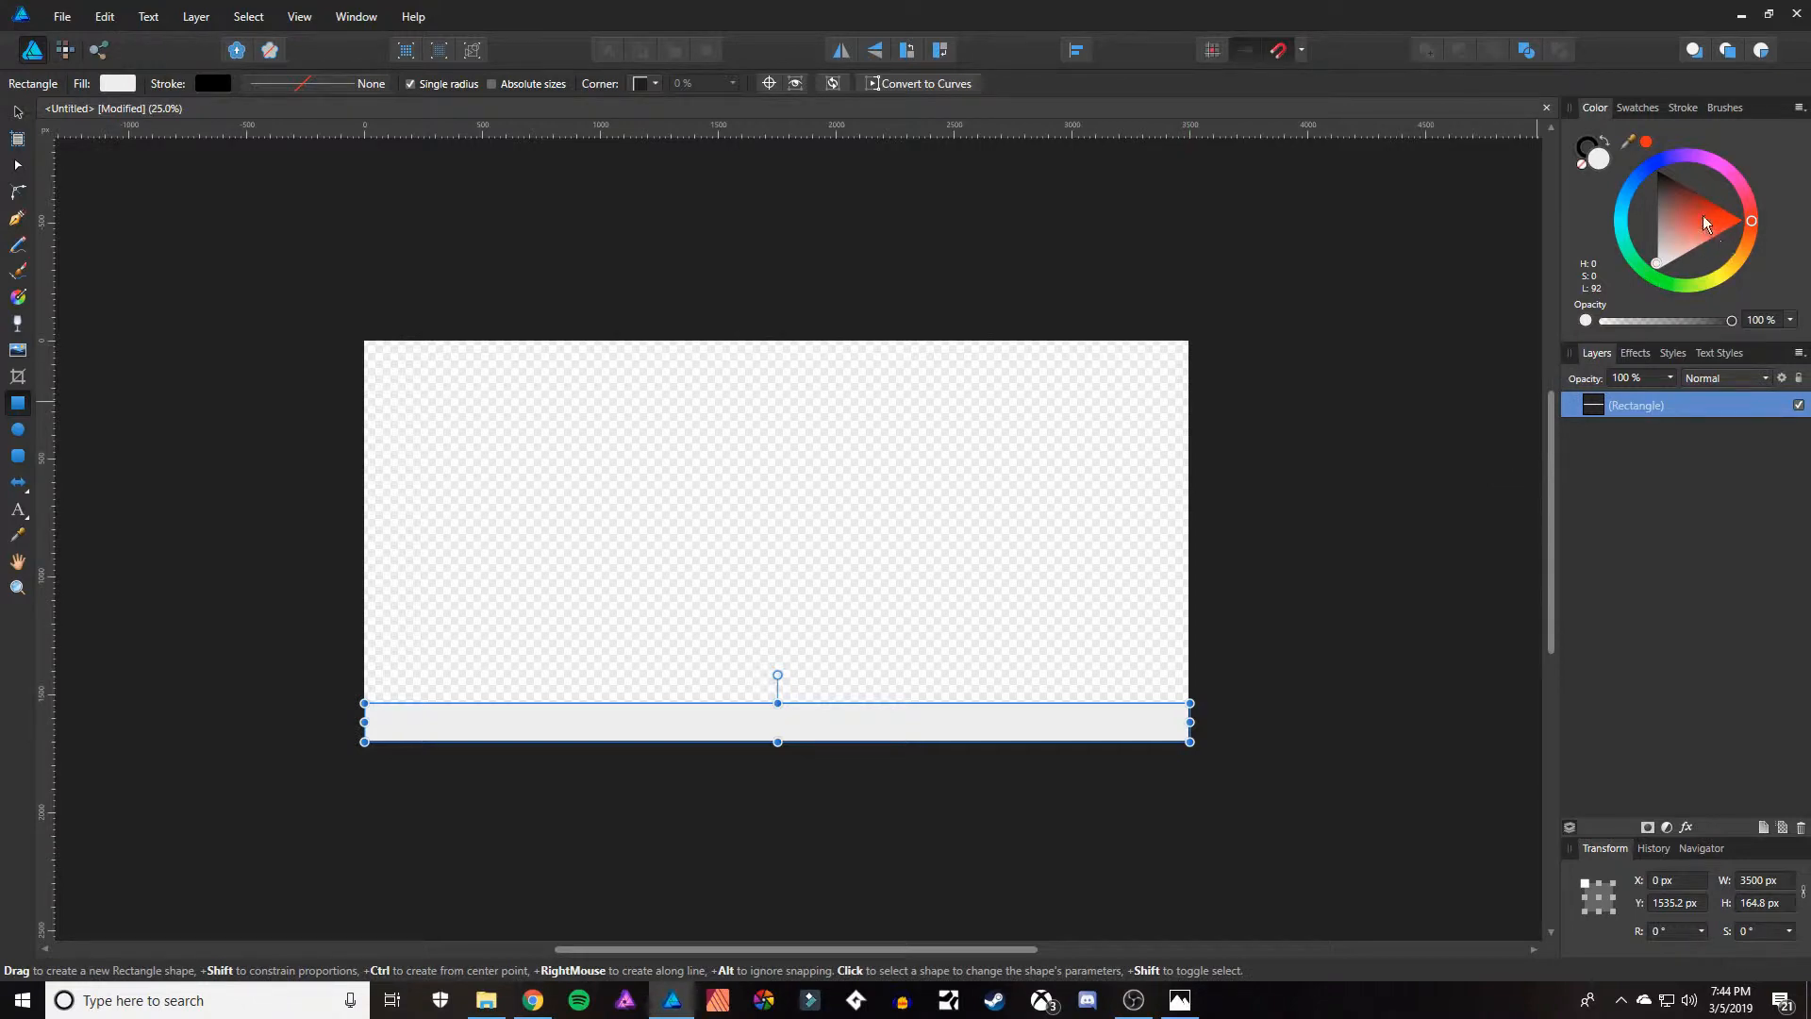
Fill the bottom rectangle with a muted brown, H 12, S 24, L 30, and deselect it.
mouse_move(1752, 250)
left_mouse_down()
mouse_move(1770, 253)
mouse_move(1767, 222)
mouse_move(1758, 282)
mouse_move(1771, 203)
mouse_move(1777, 248)
left_mouse_up()
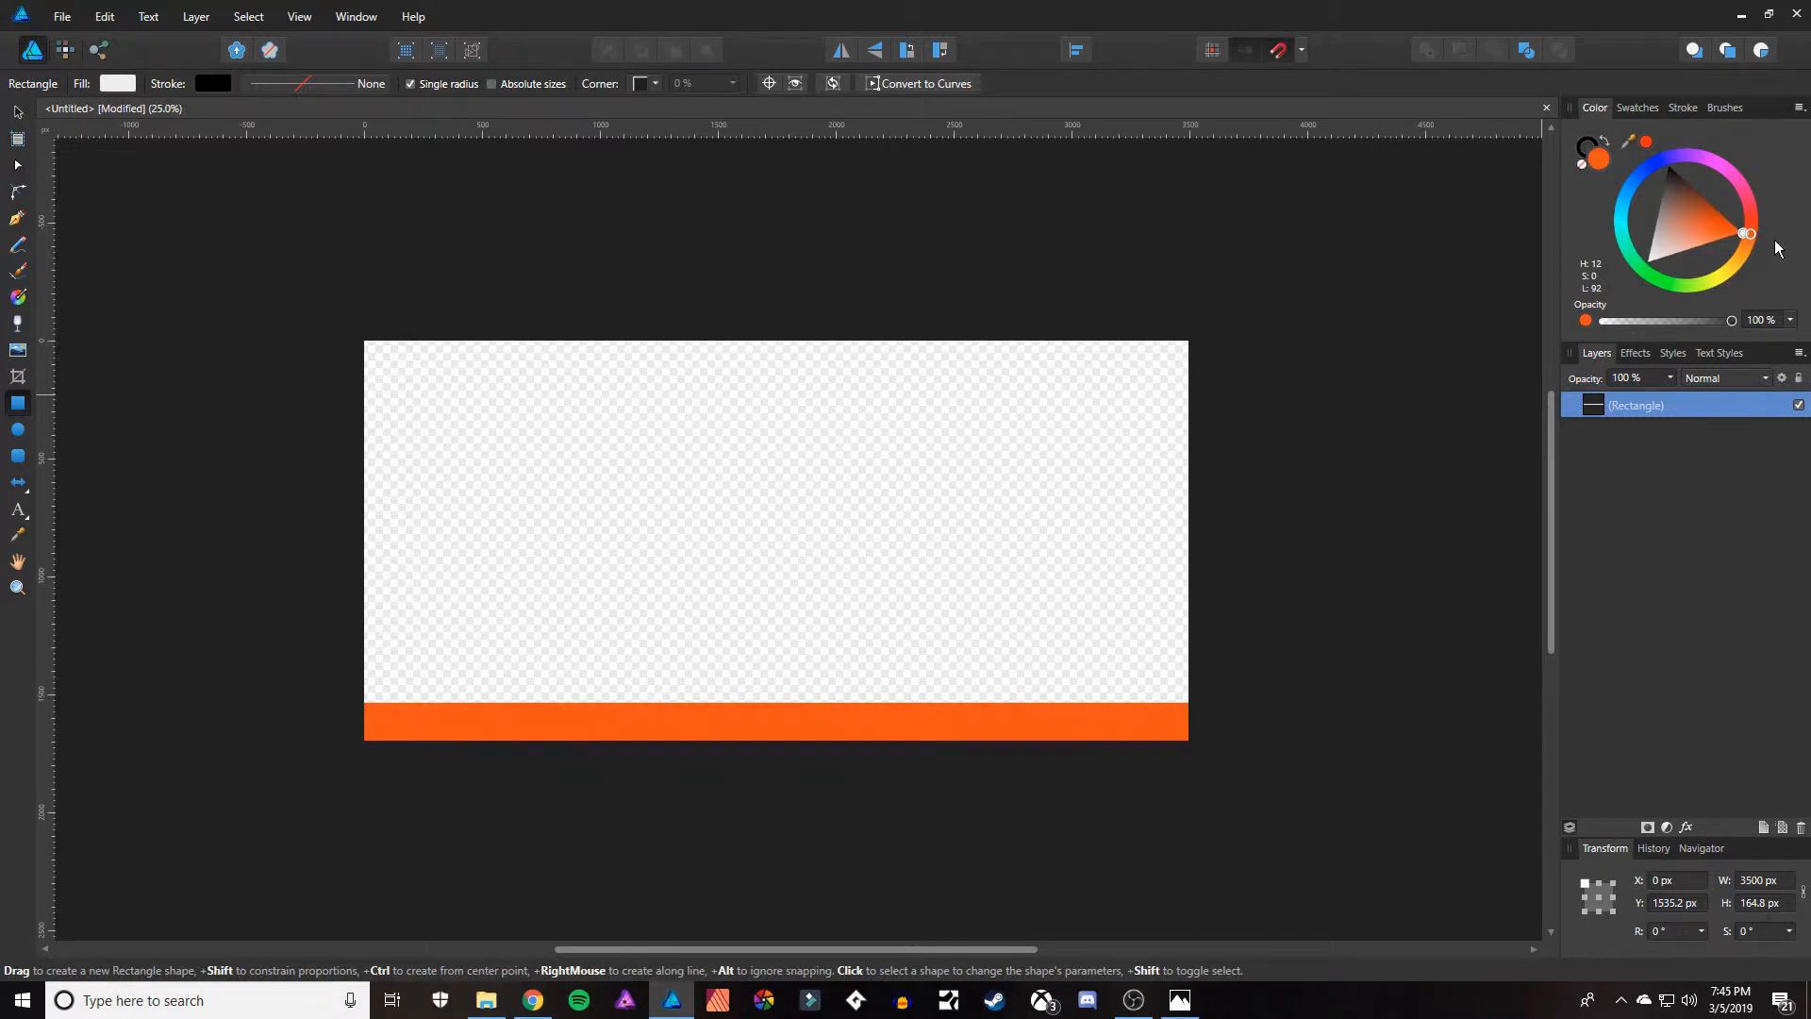
left_click(1684, 193)
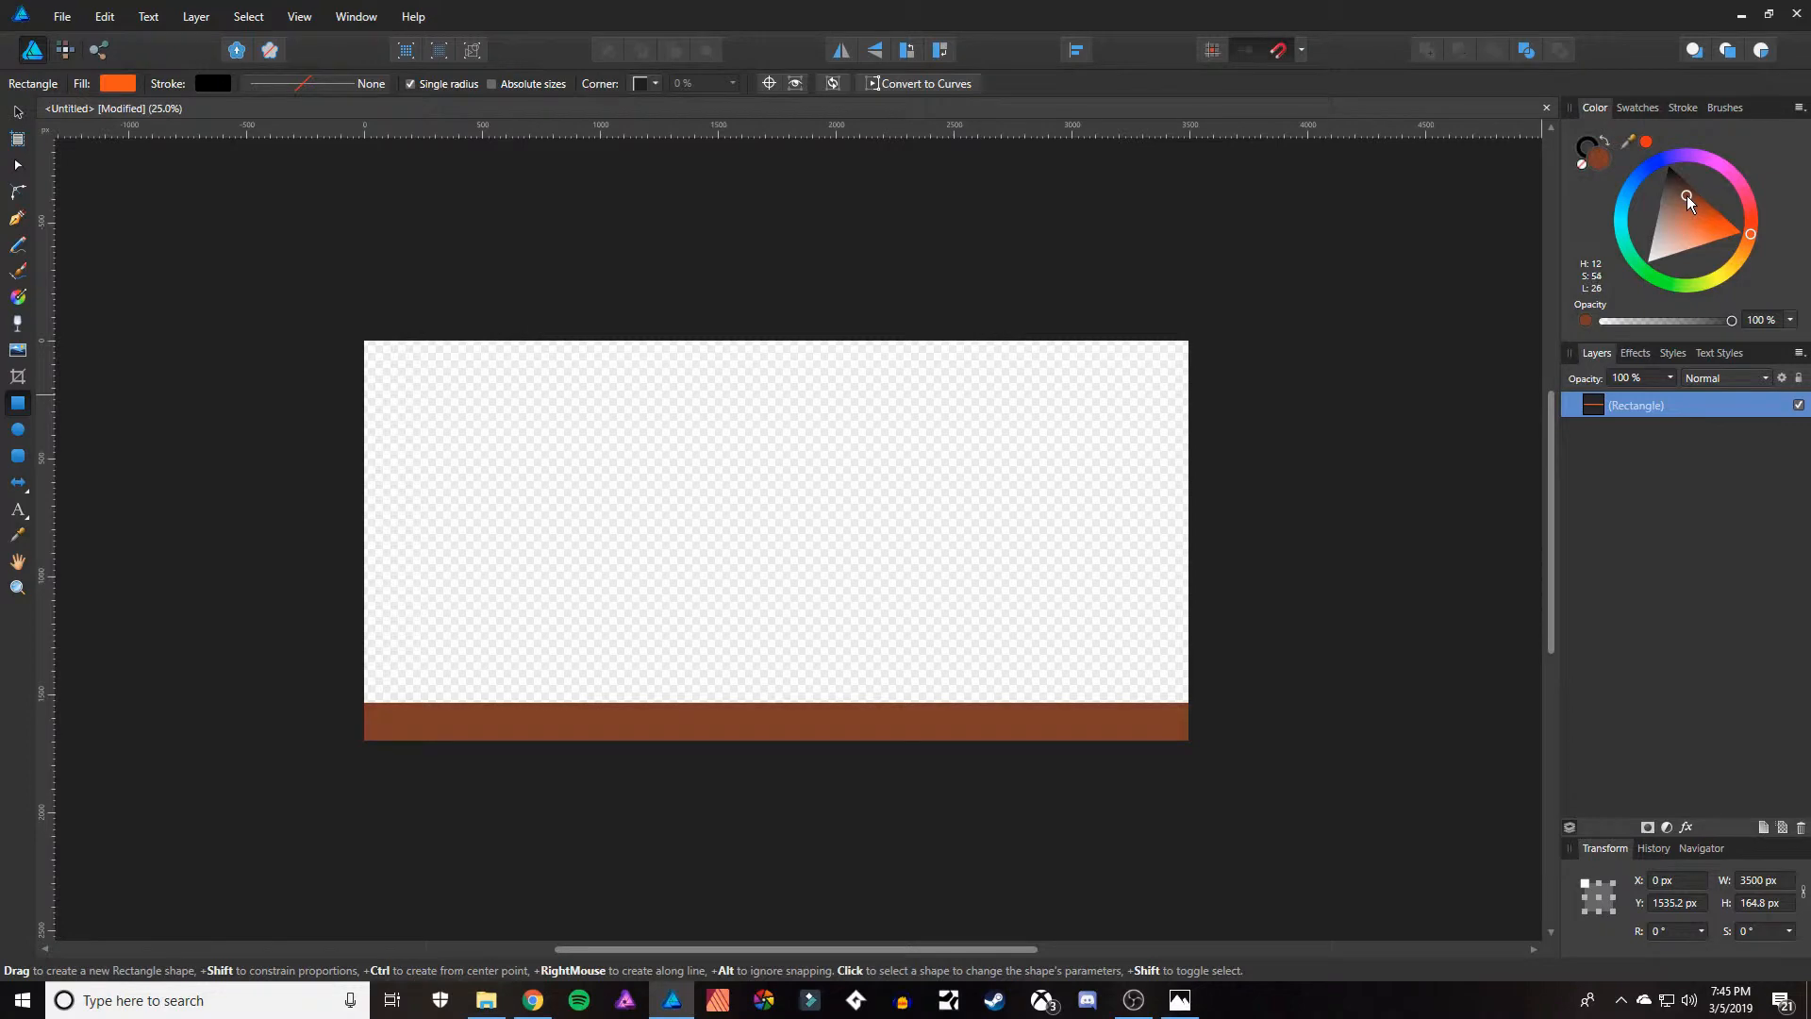
left_click_drag(1687, 195, 1681, 195)
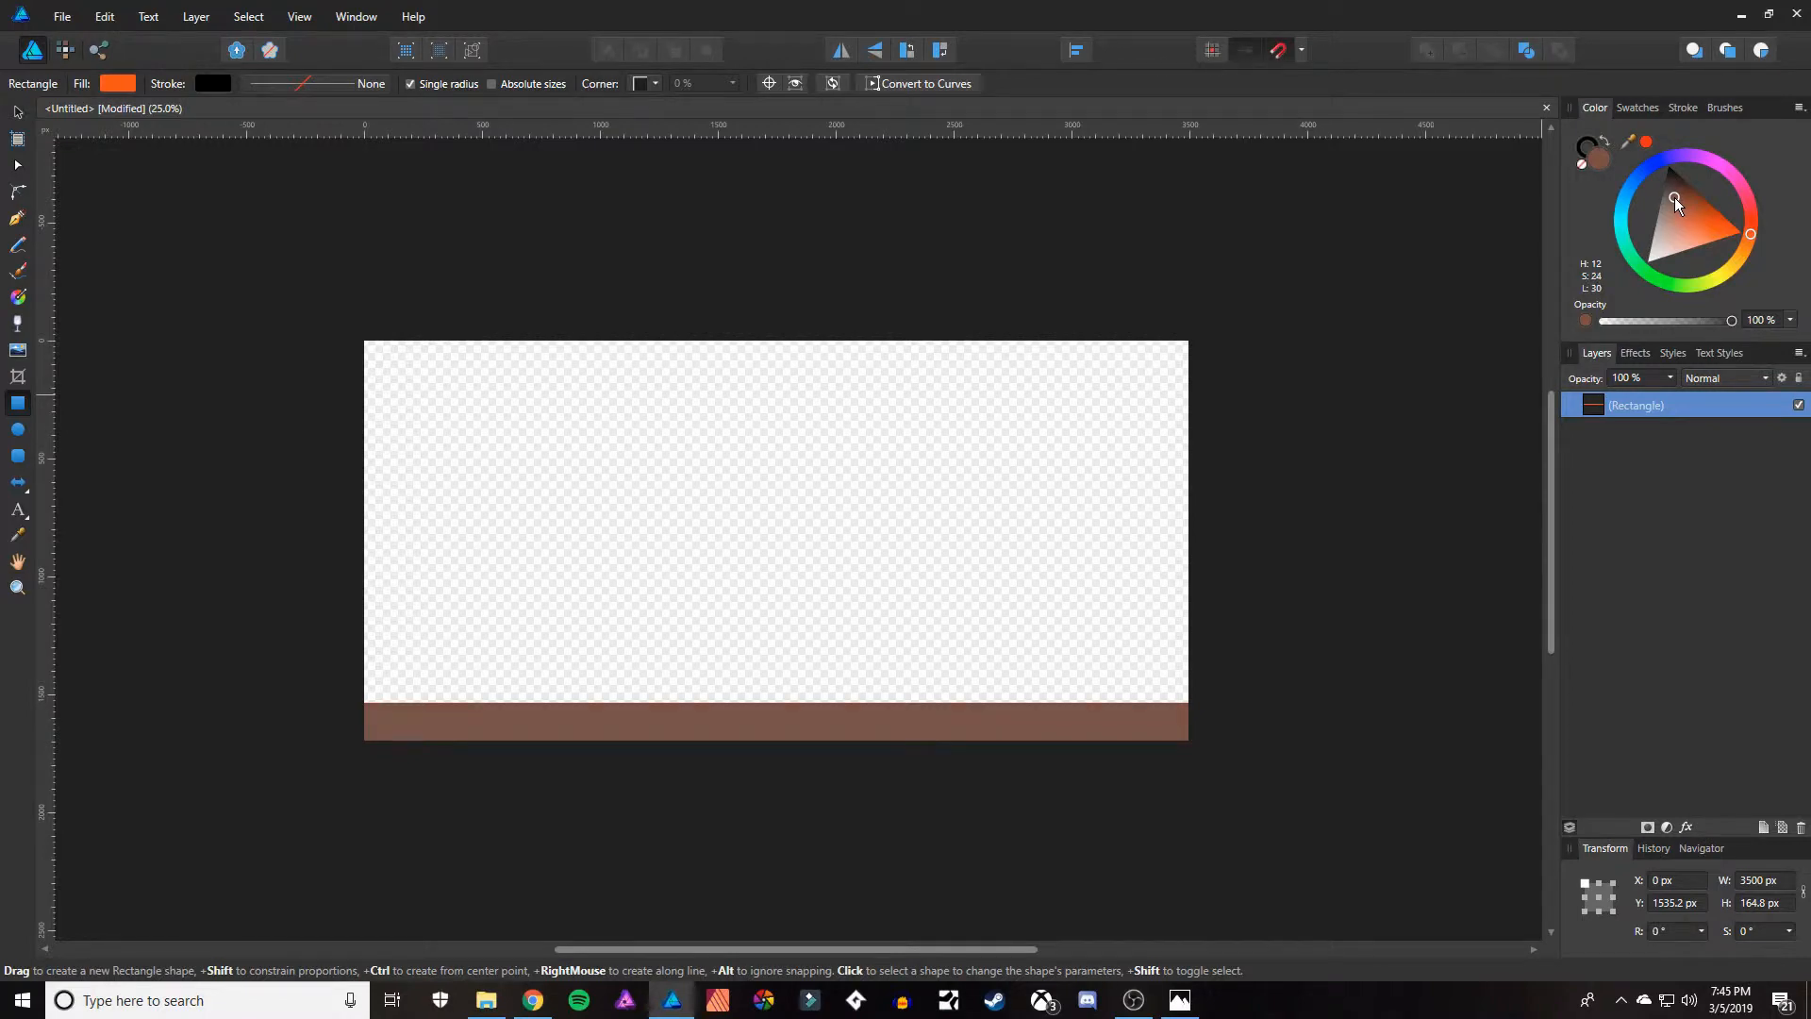
left_click_drag(1674, 198, 1674, 198)
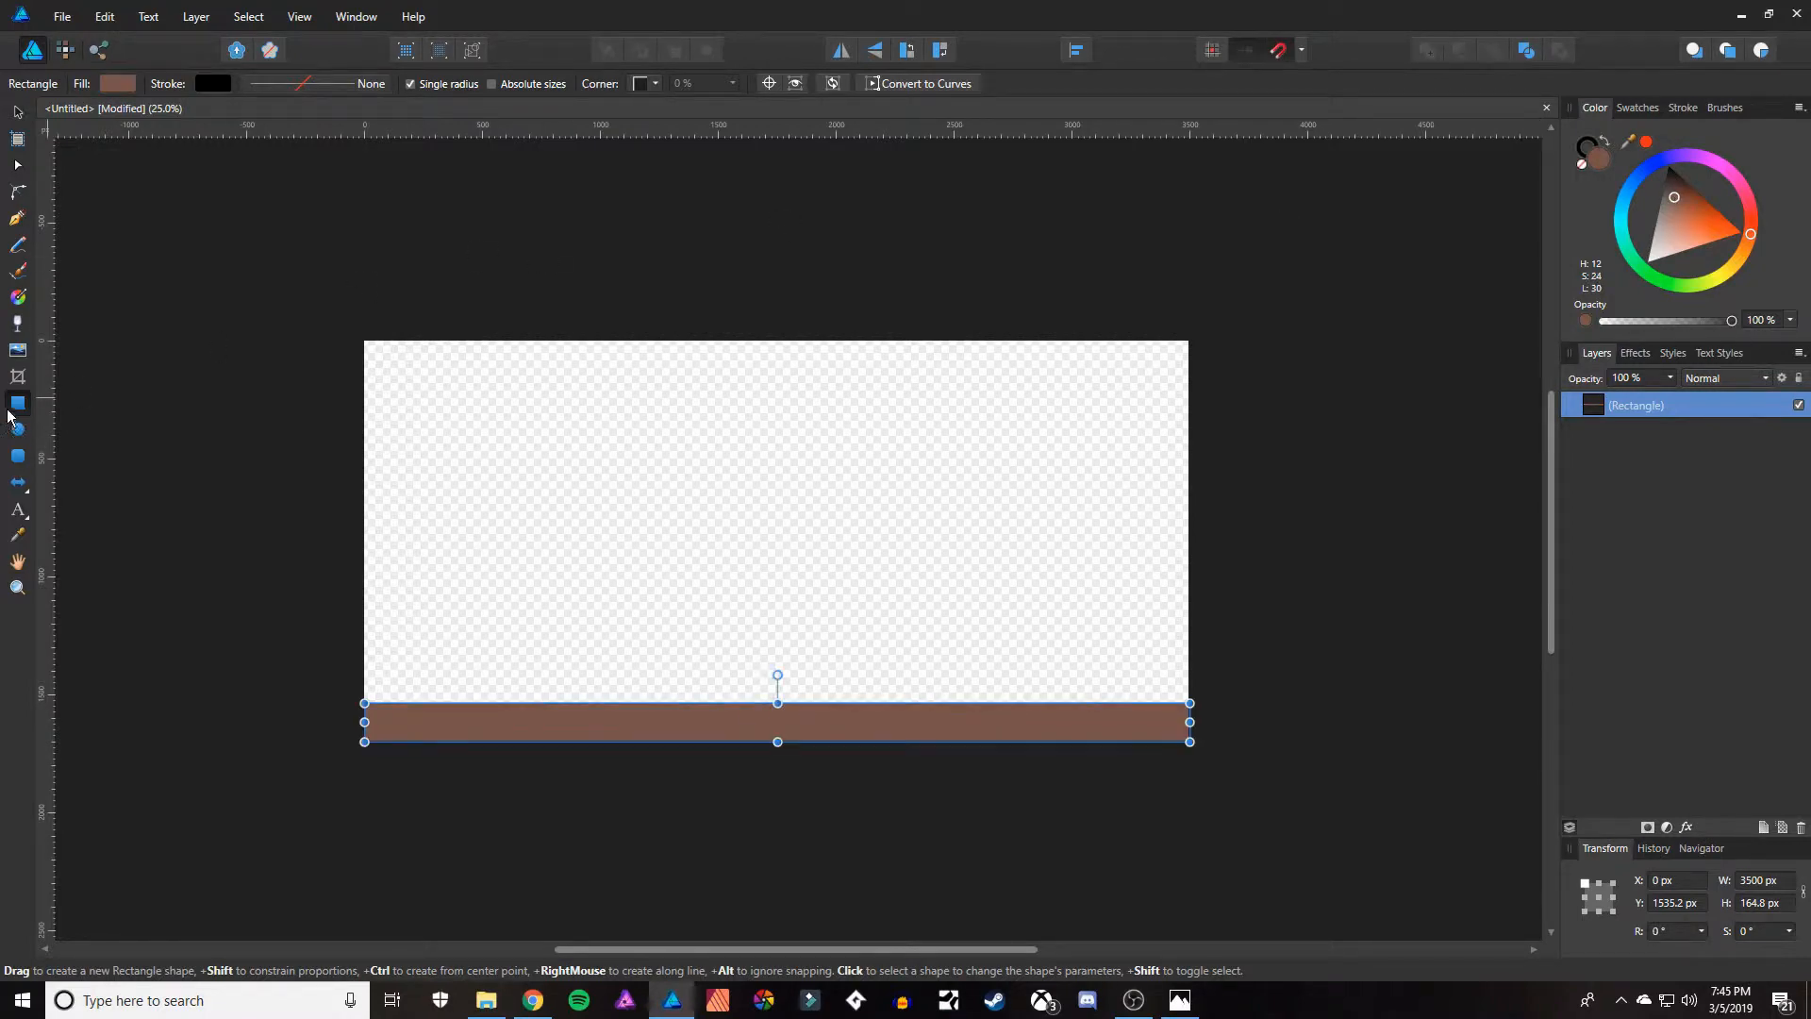
left_click(465, 604)
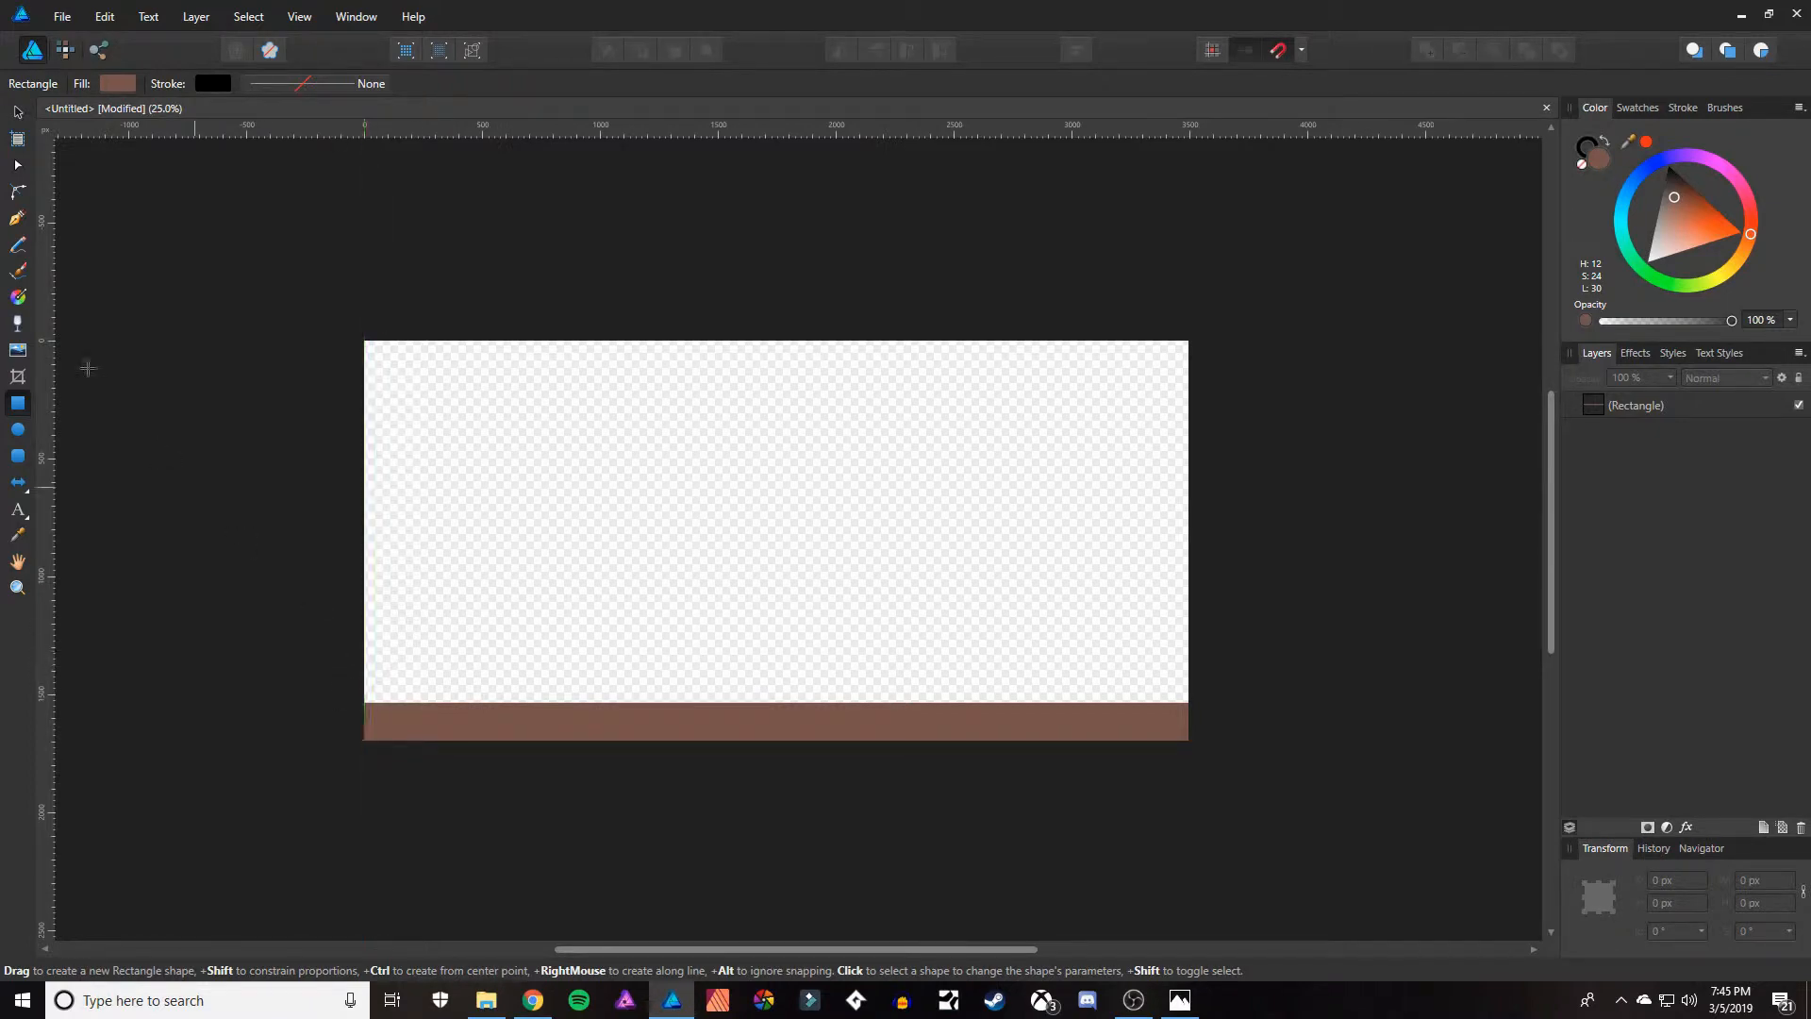
Draw a second full-width rectangle directly on top of the brown strip, about 3500 px wide and 124 px high.
left_click(19, 112)
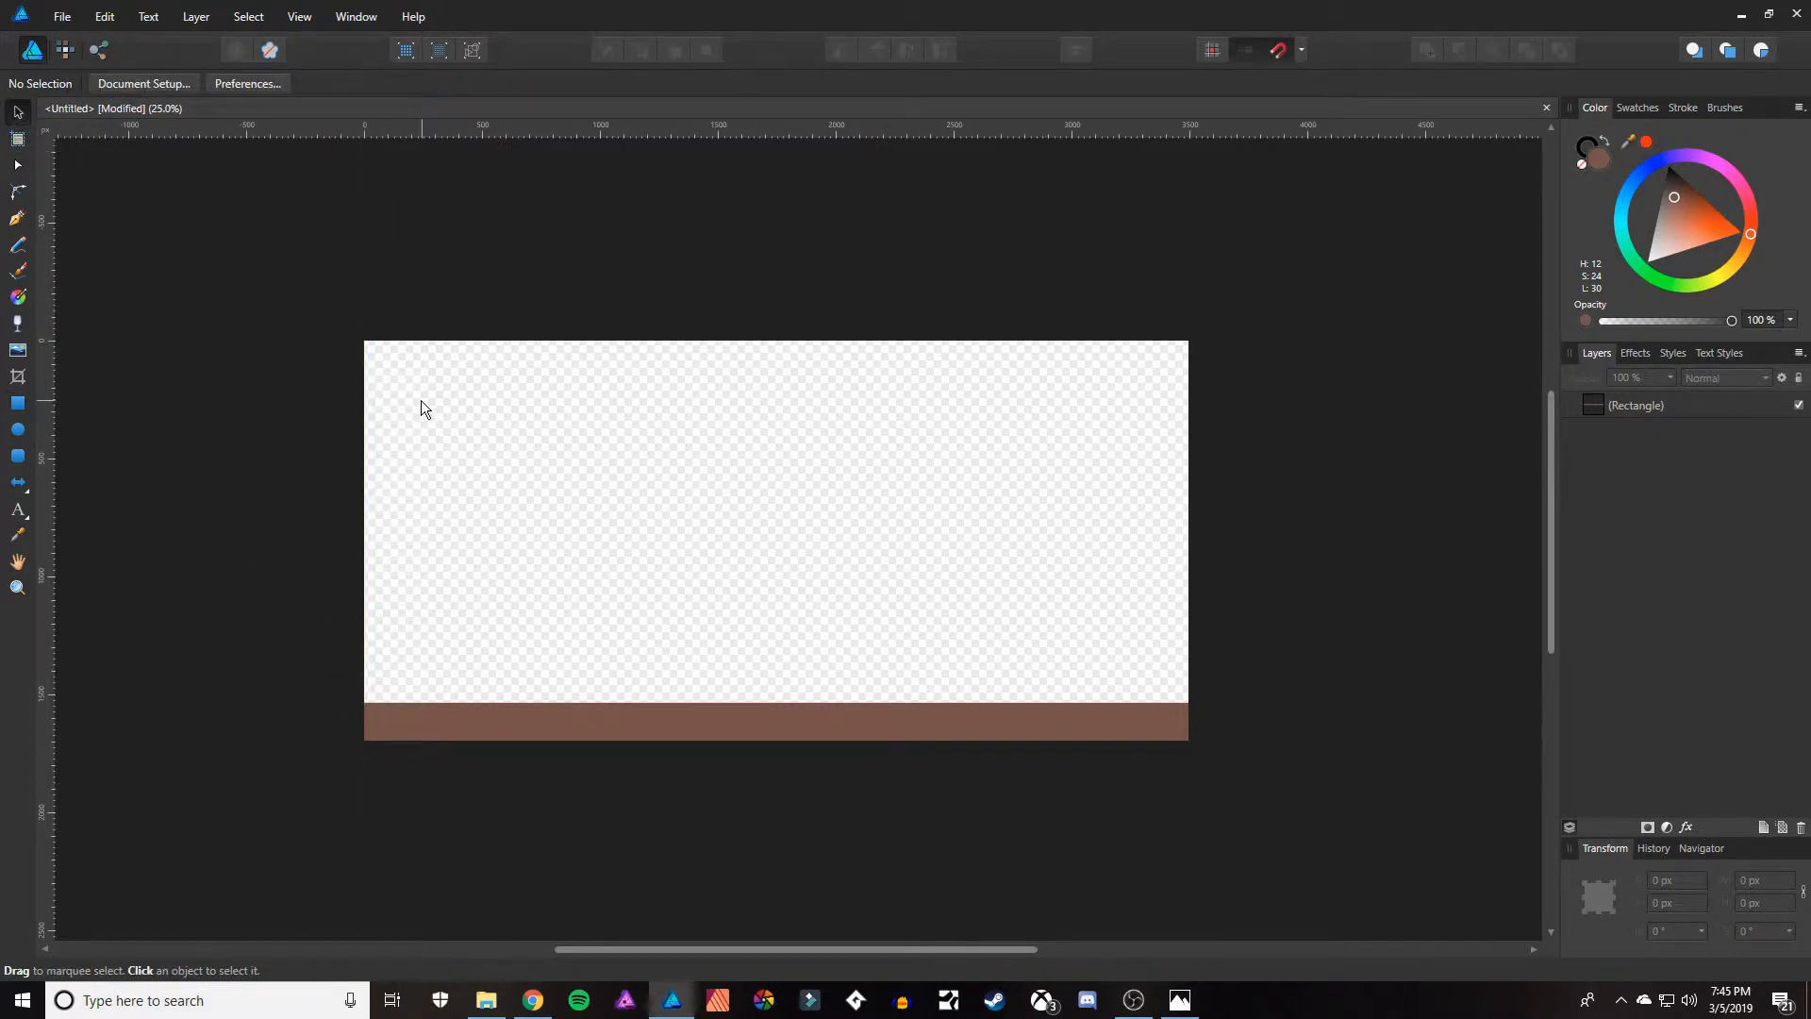
left_click(17, 402)
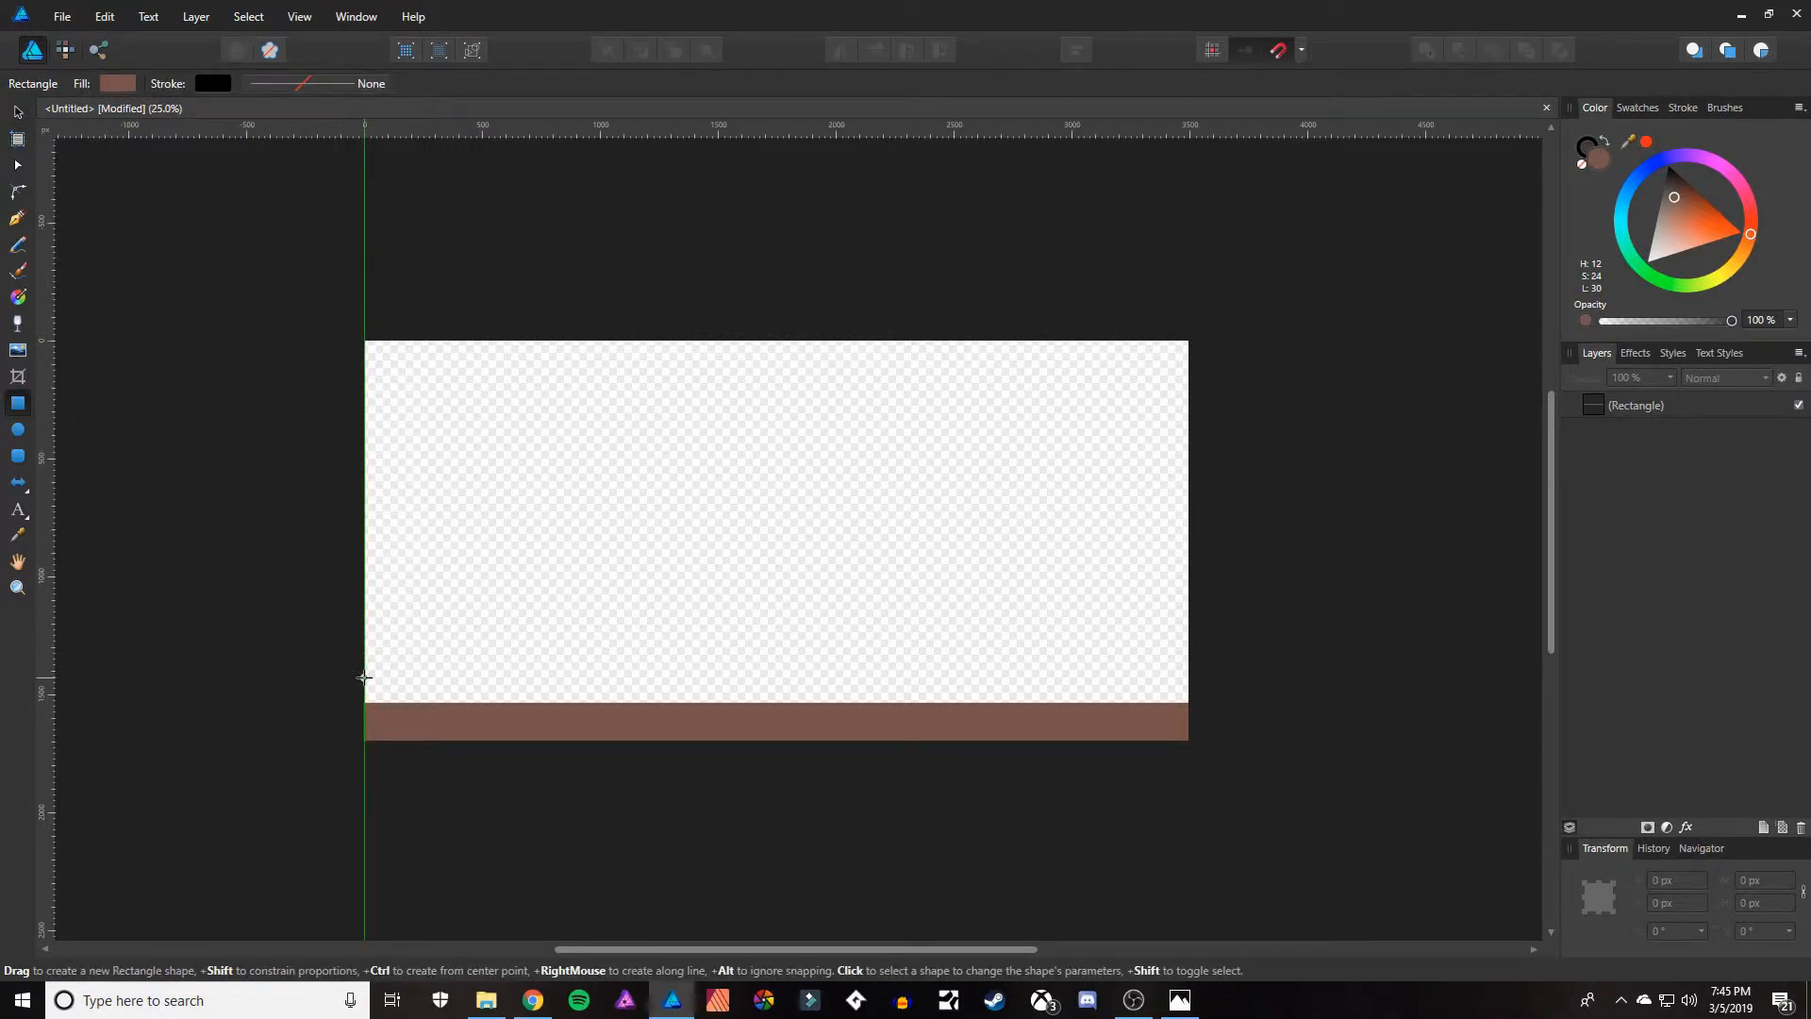
left_click_drag(364, 675, 1190, 702)
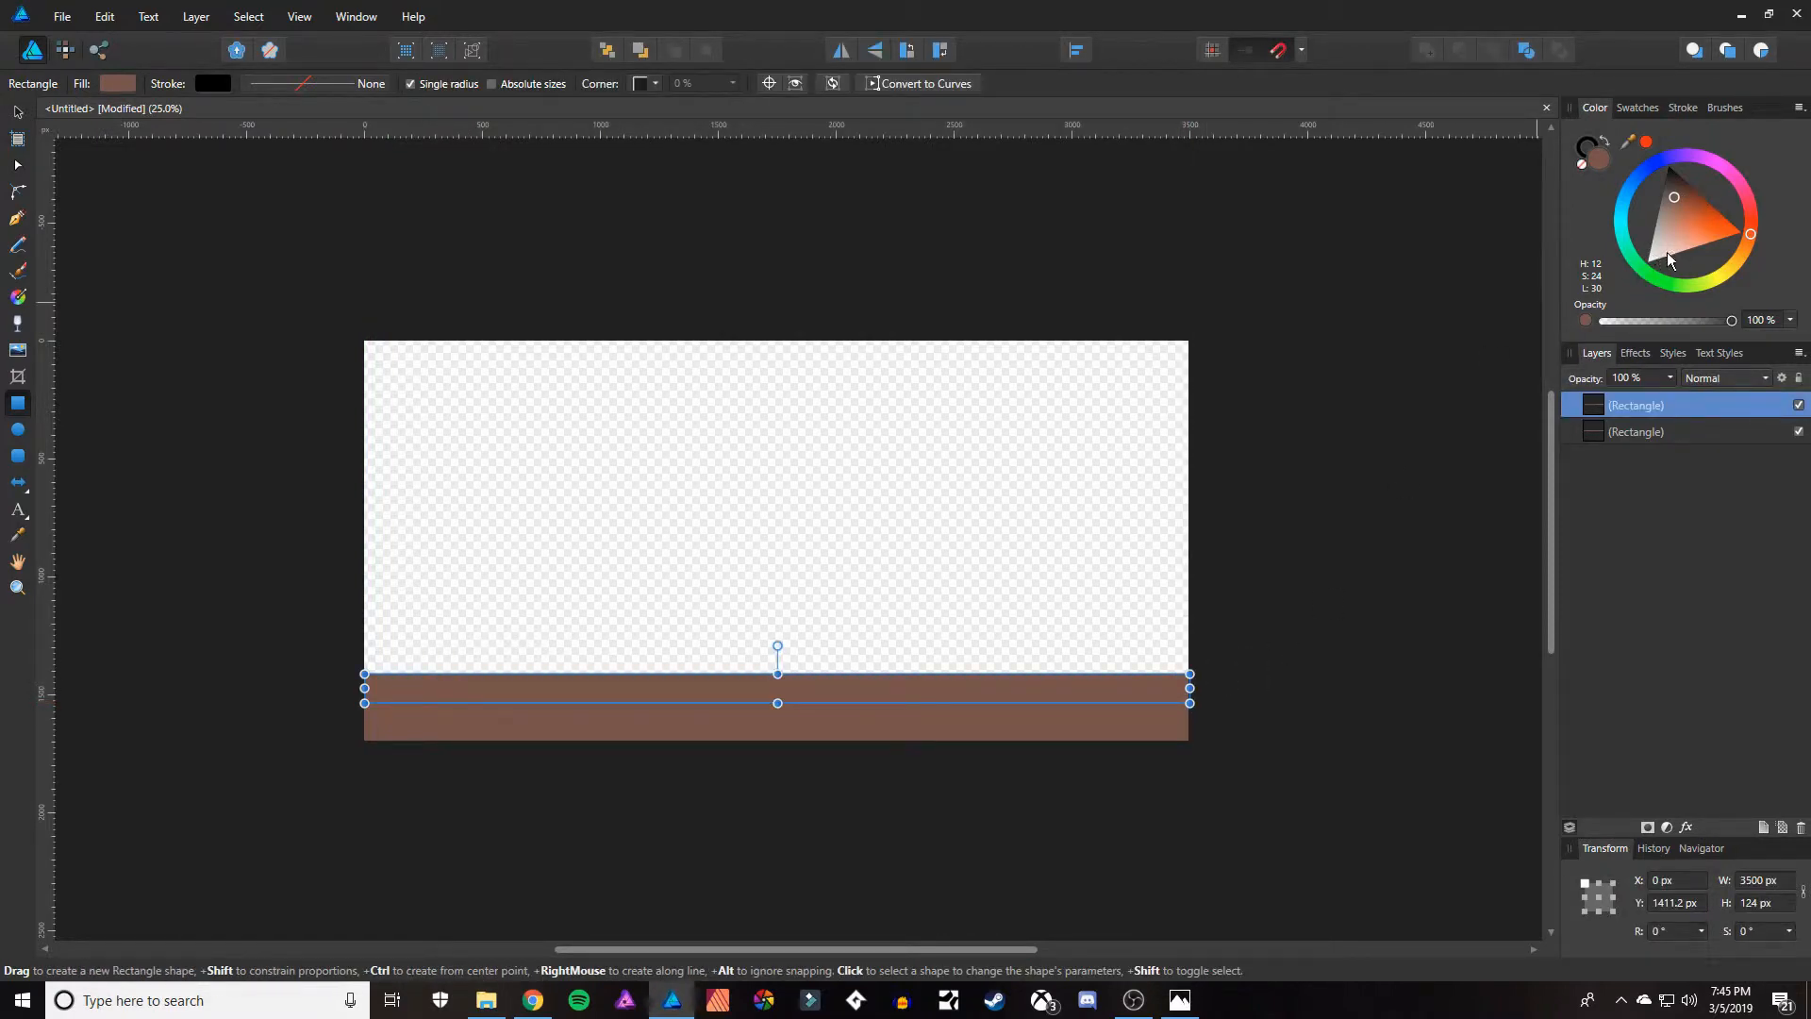
Fill the strip above the brown ground with a muted green, H 115, S 36, L 45.
left_click(1648, 274)
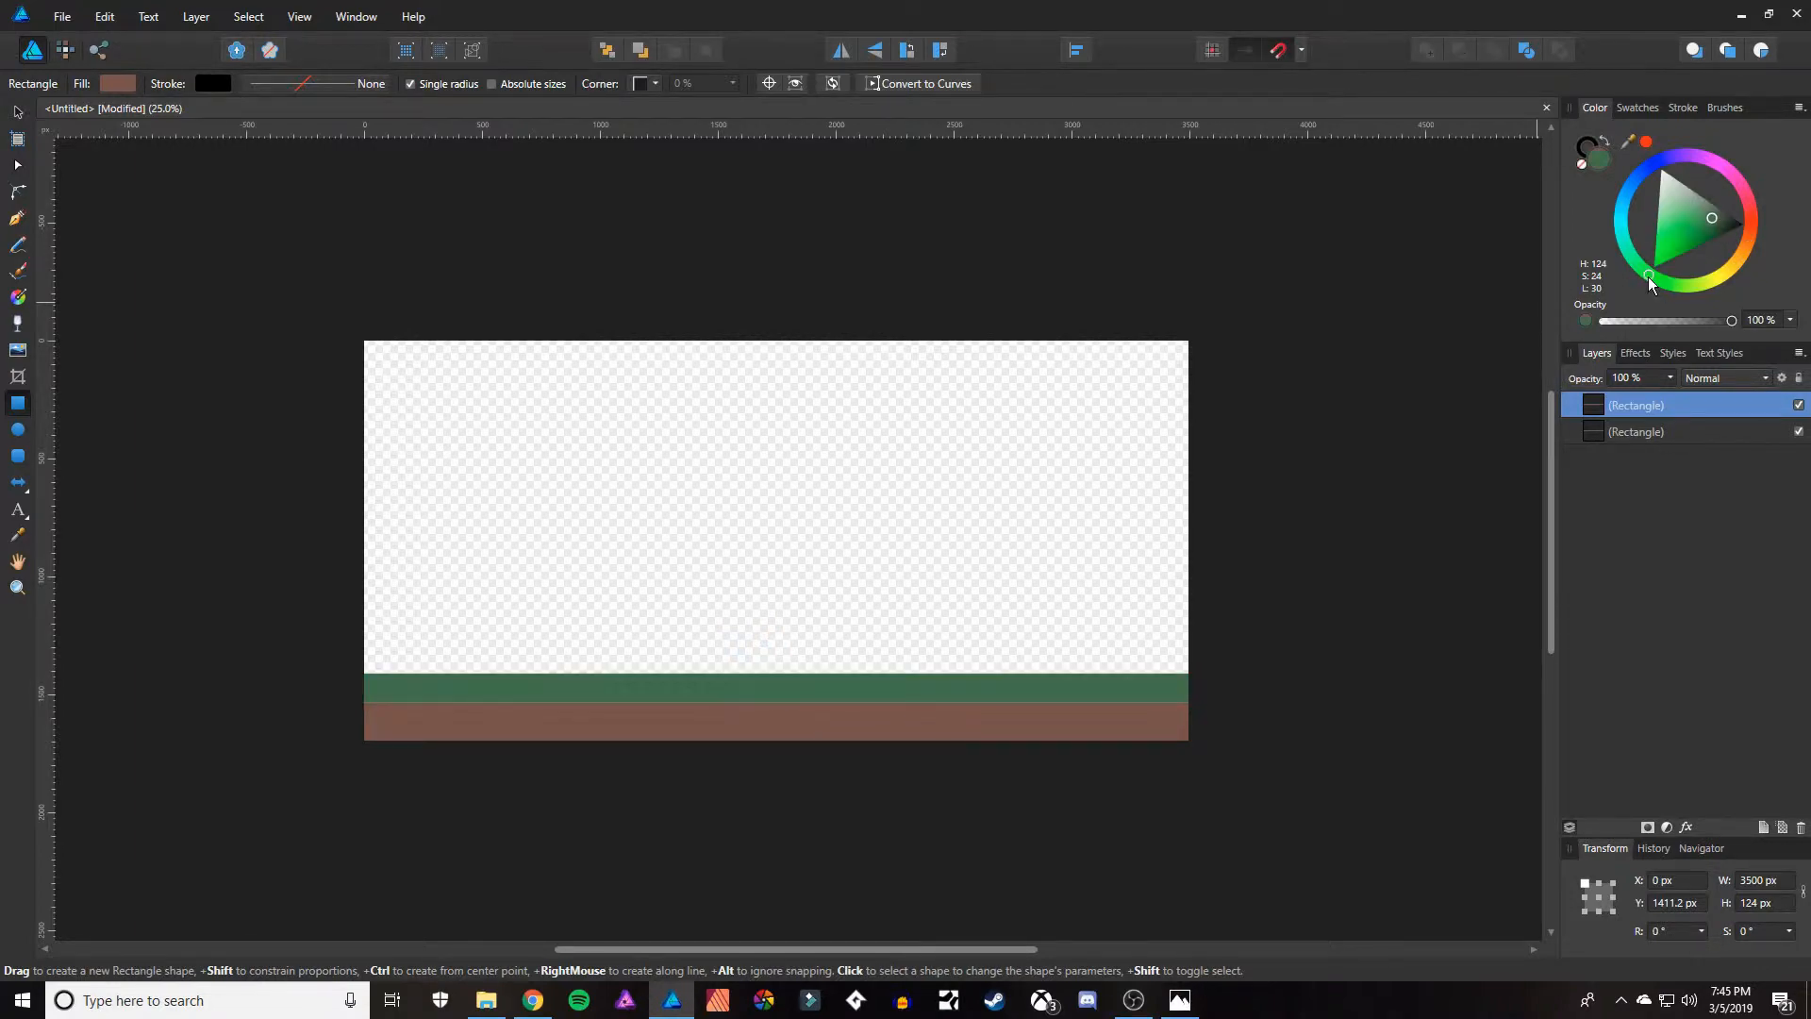
left_click_drag(1648, 281, 1689, 249)
left_click(1679, 243)
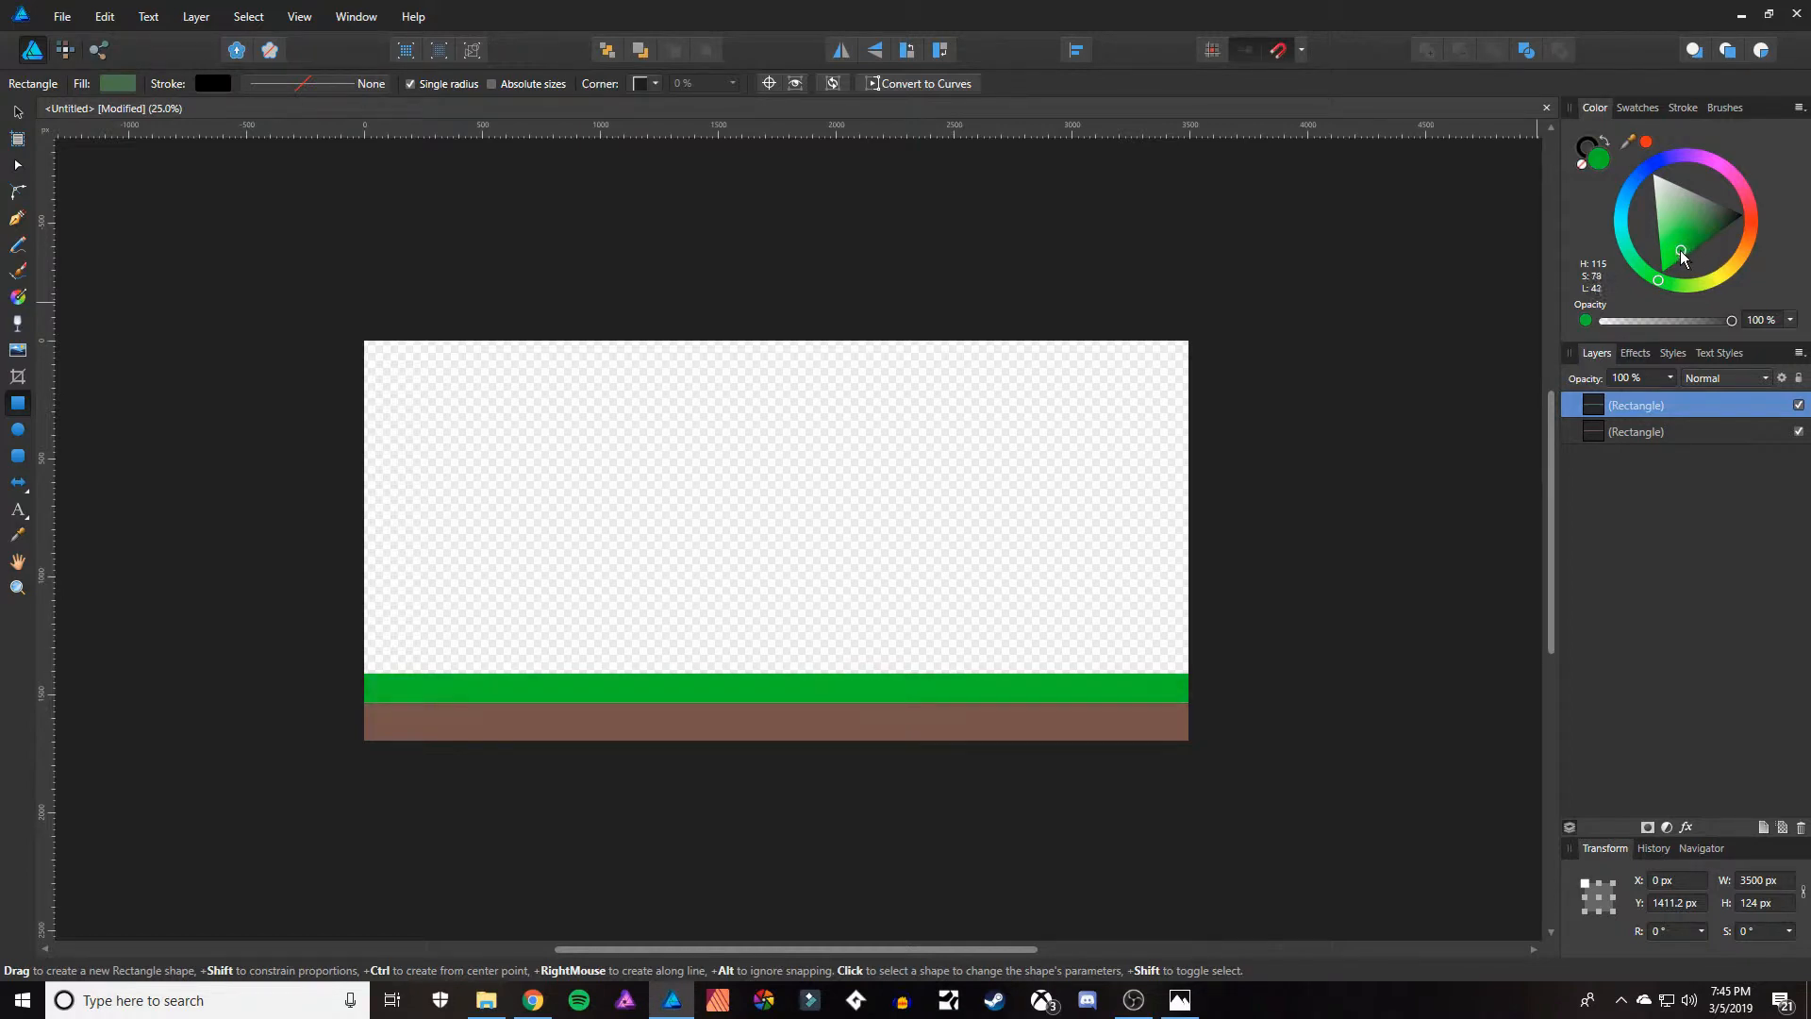
left_click(1676, 251)
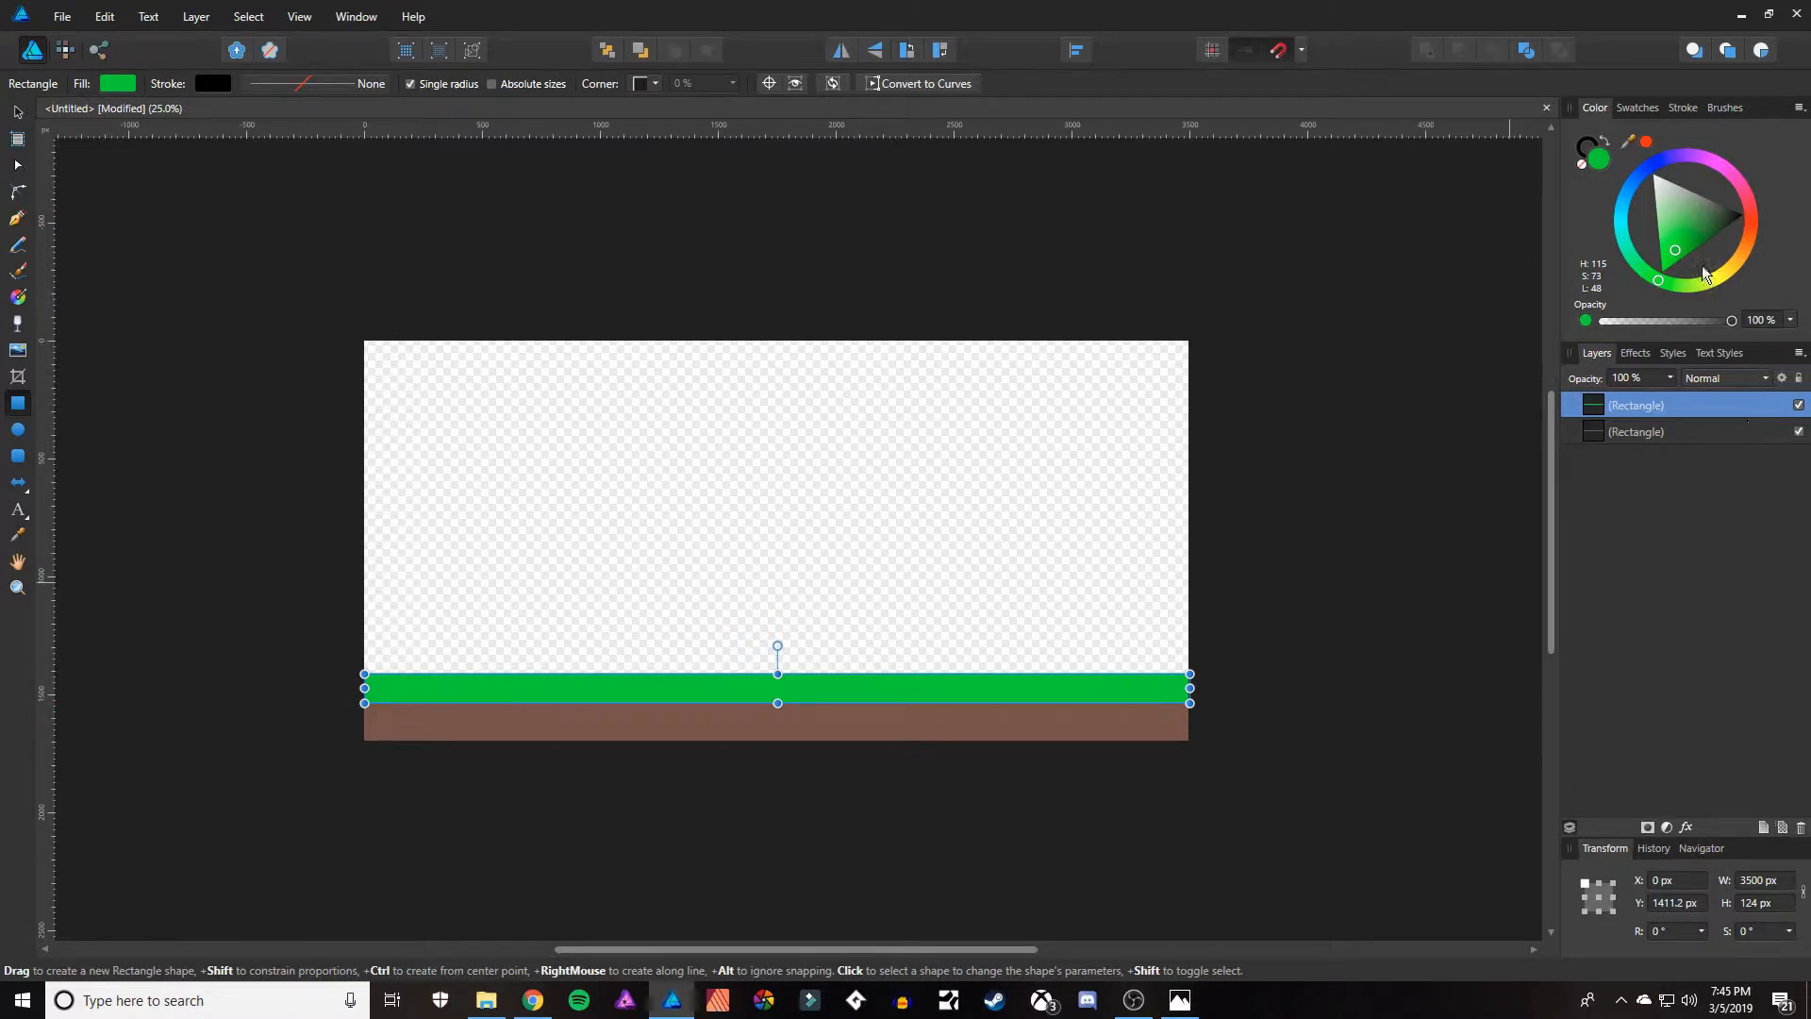
left_click(1690, 226)
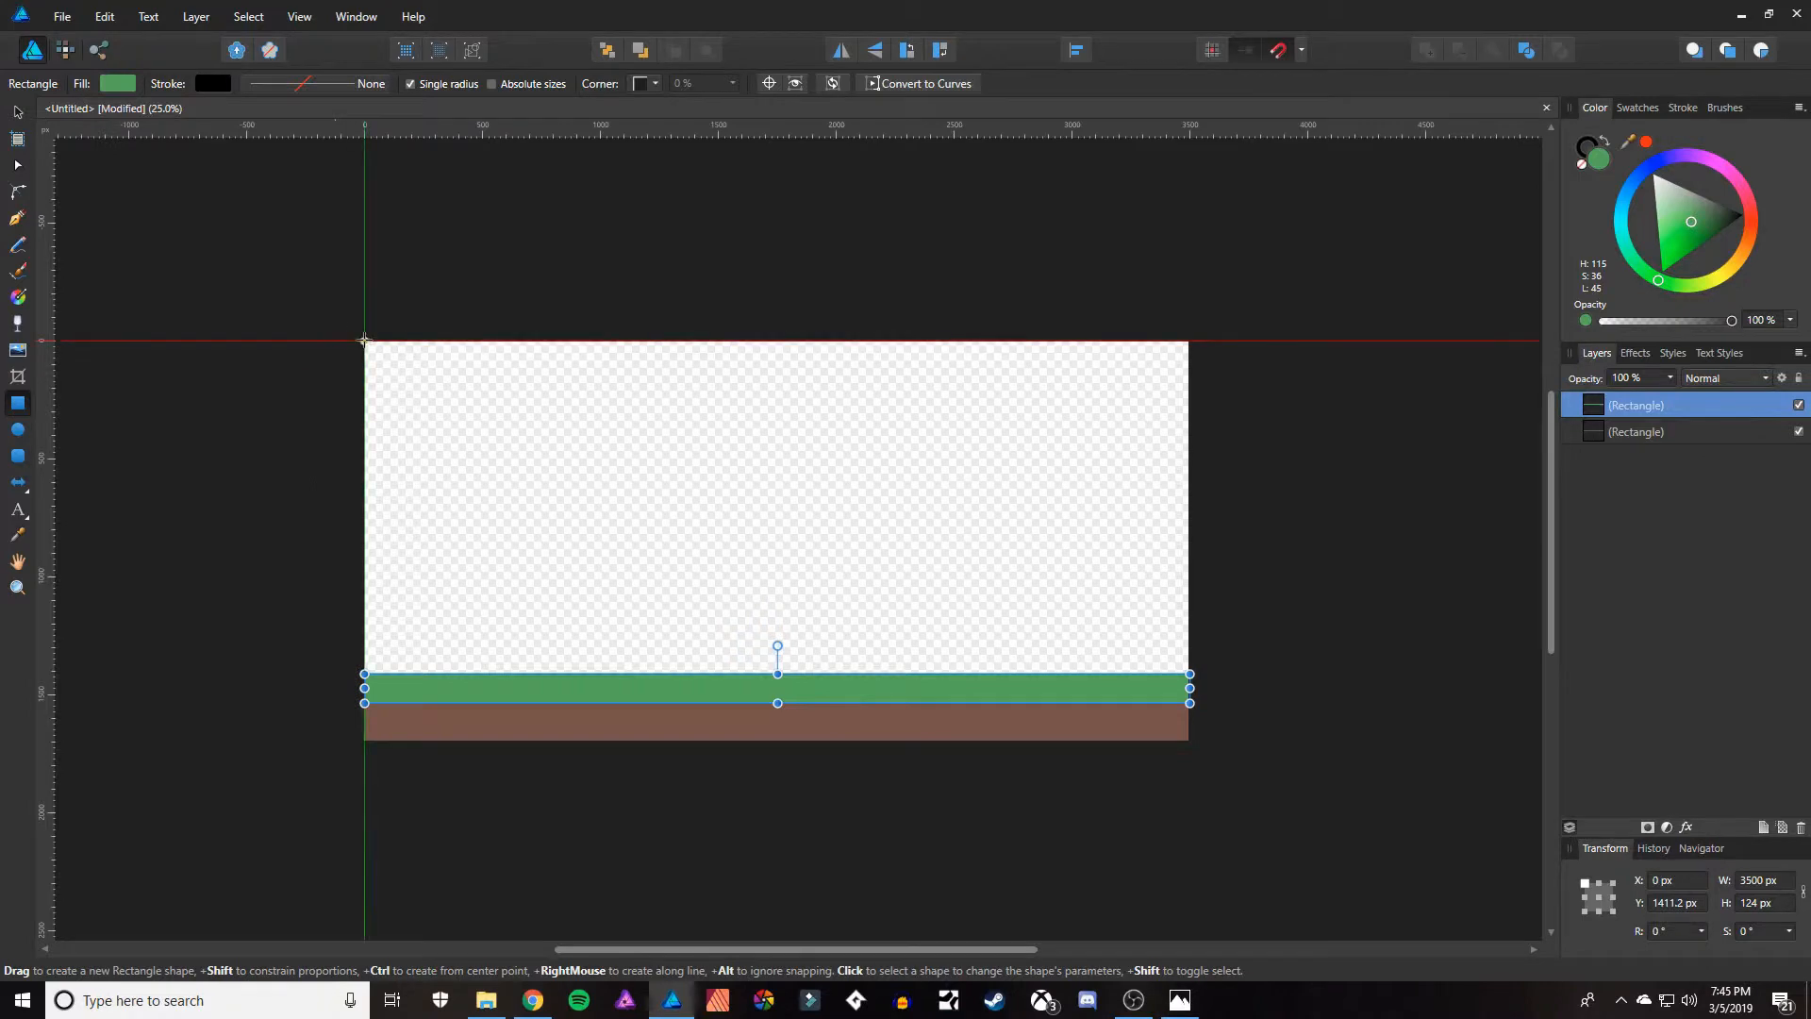
Draw a rectangle covering the empty area above the green strip, about 3500 px wide and 1411 px high.
left_click_drag(364, 339, 1189, 673)
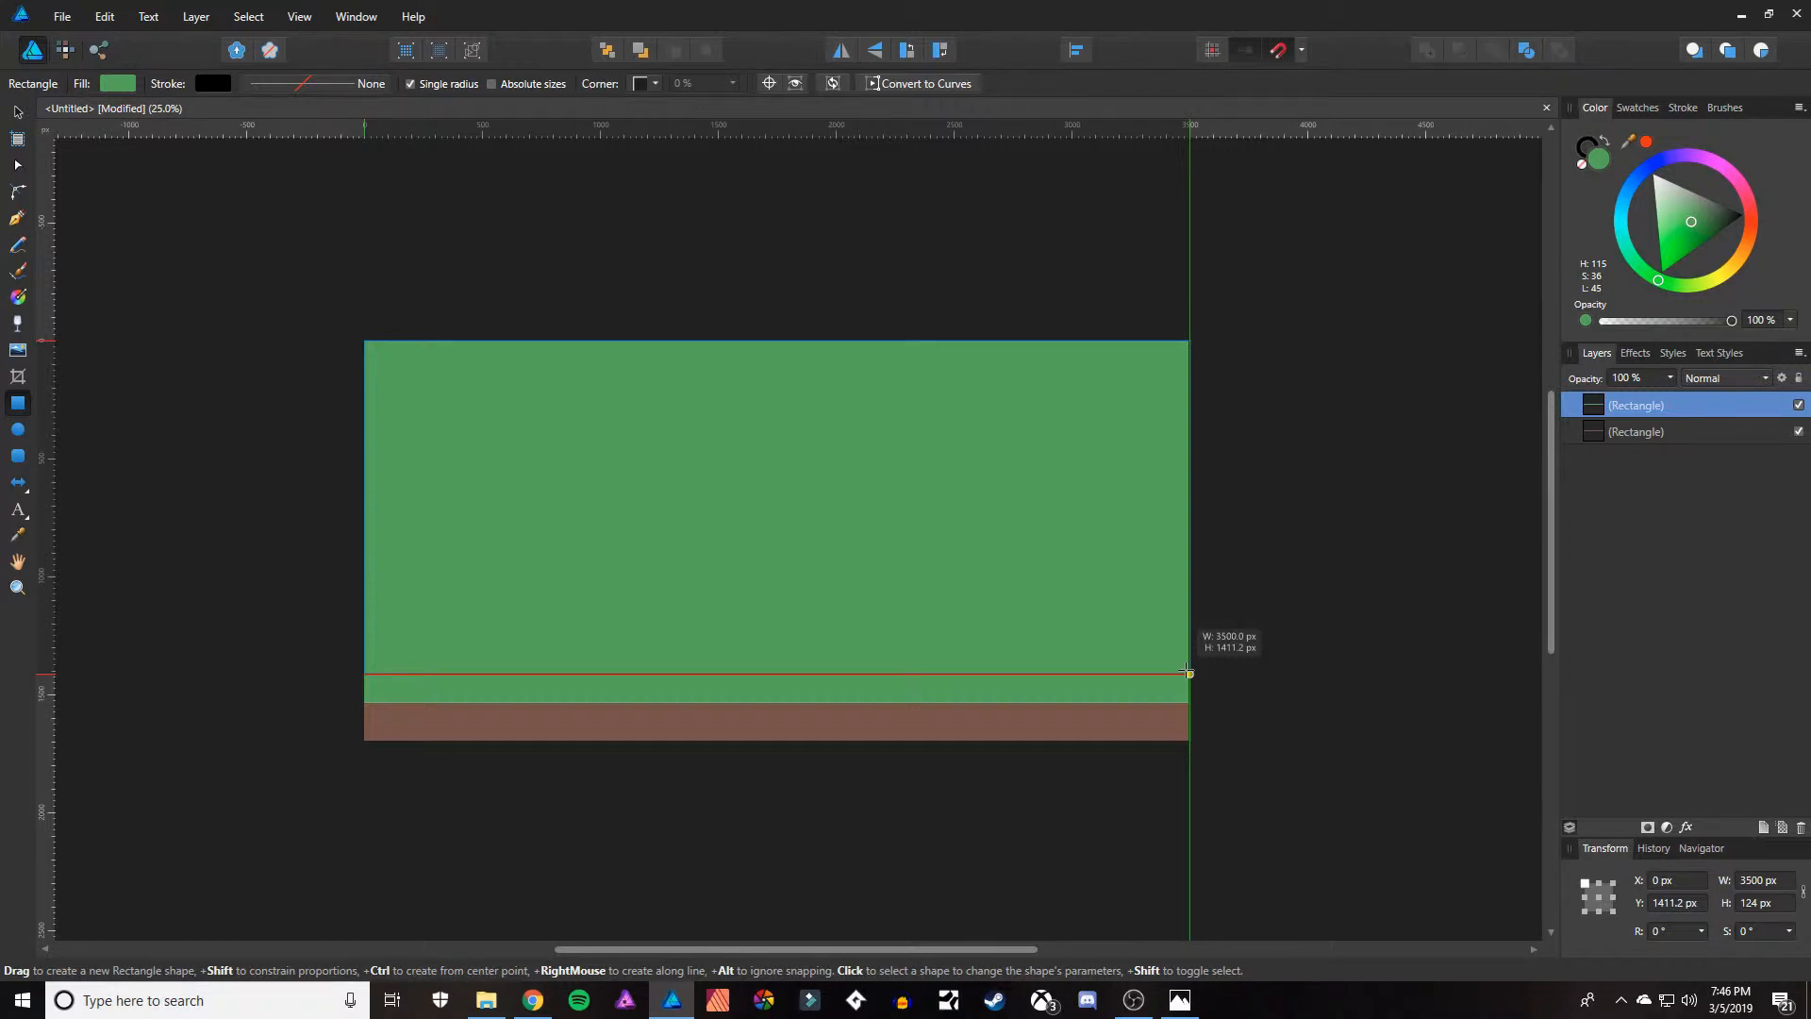
left_click_drag(1188, 673, 1189, 673)
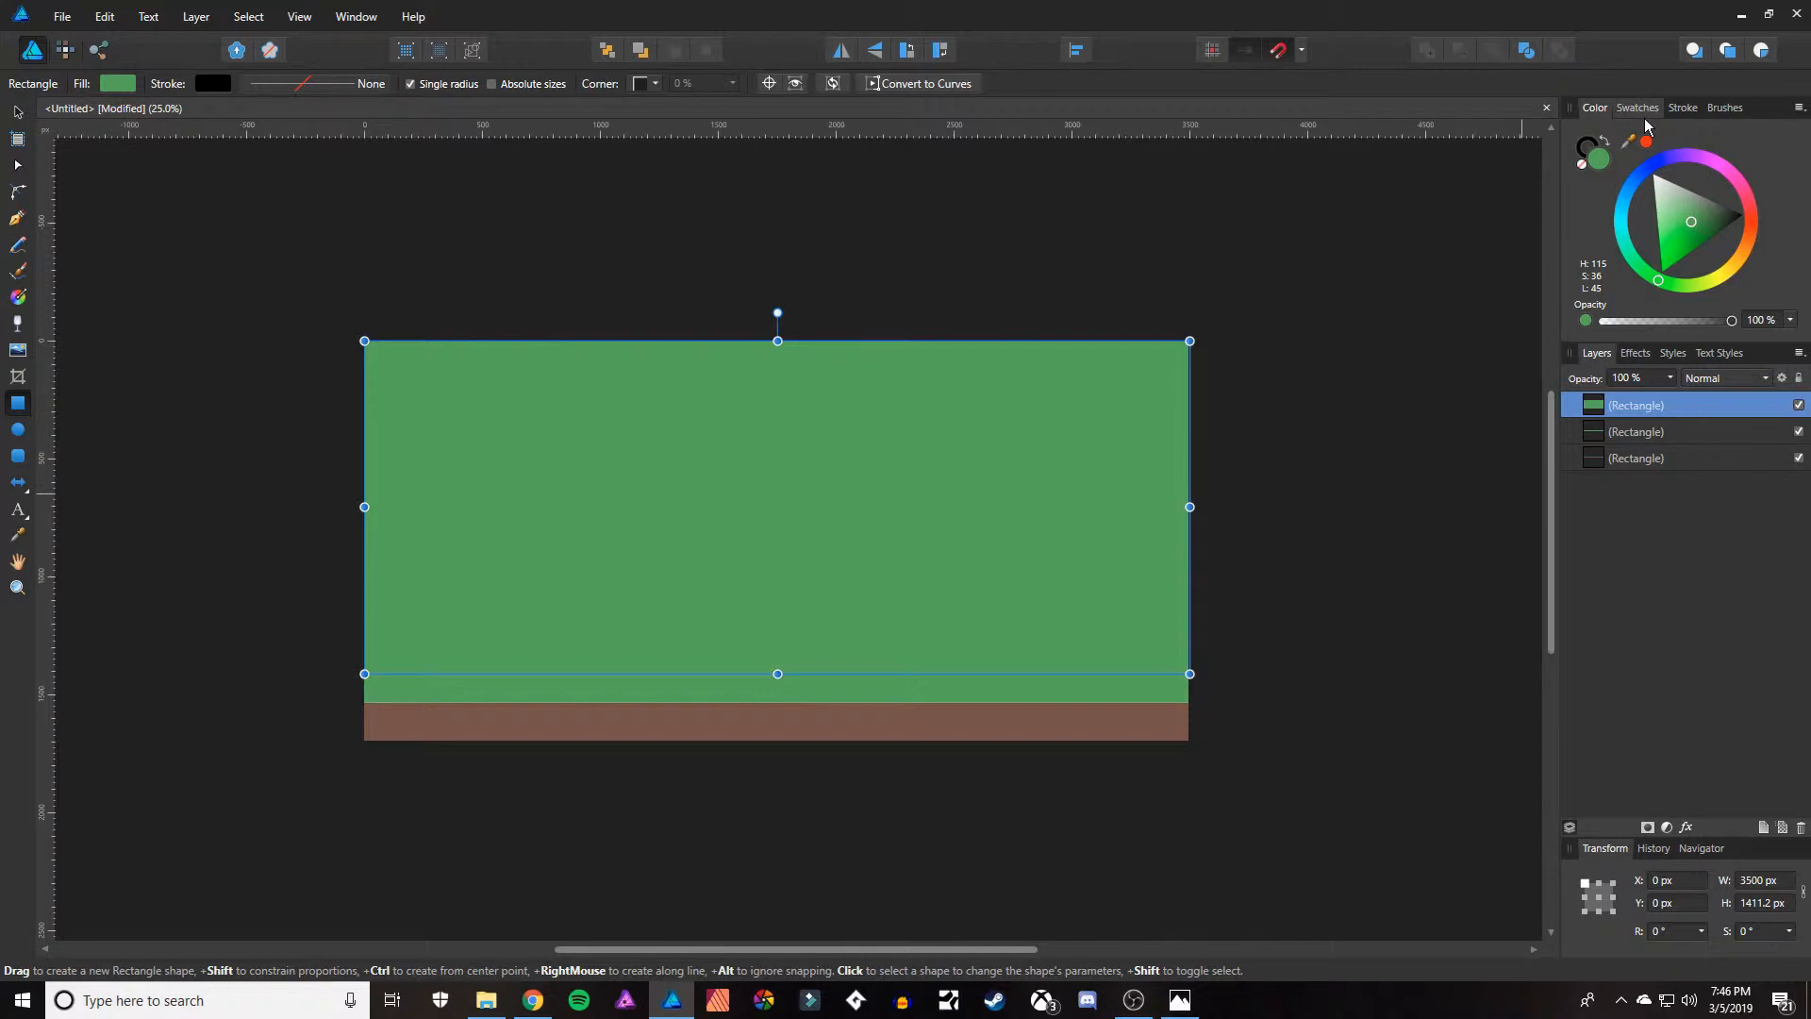
Add a Gradient Overlay to the sky rectangle, rotate it about 90° and resize it to about 1471 by 3620 px to cover the sky.
left_click(1639, 358)
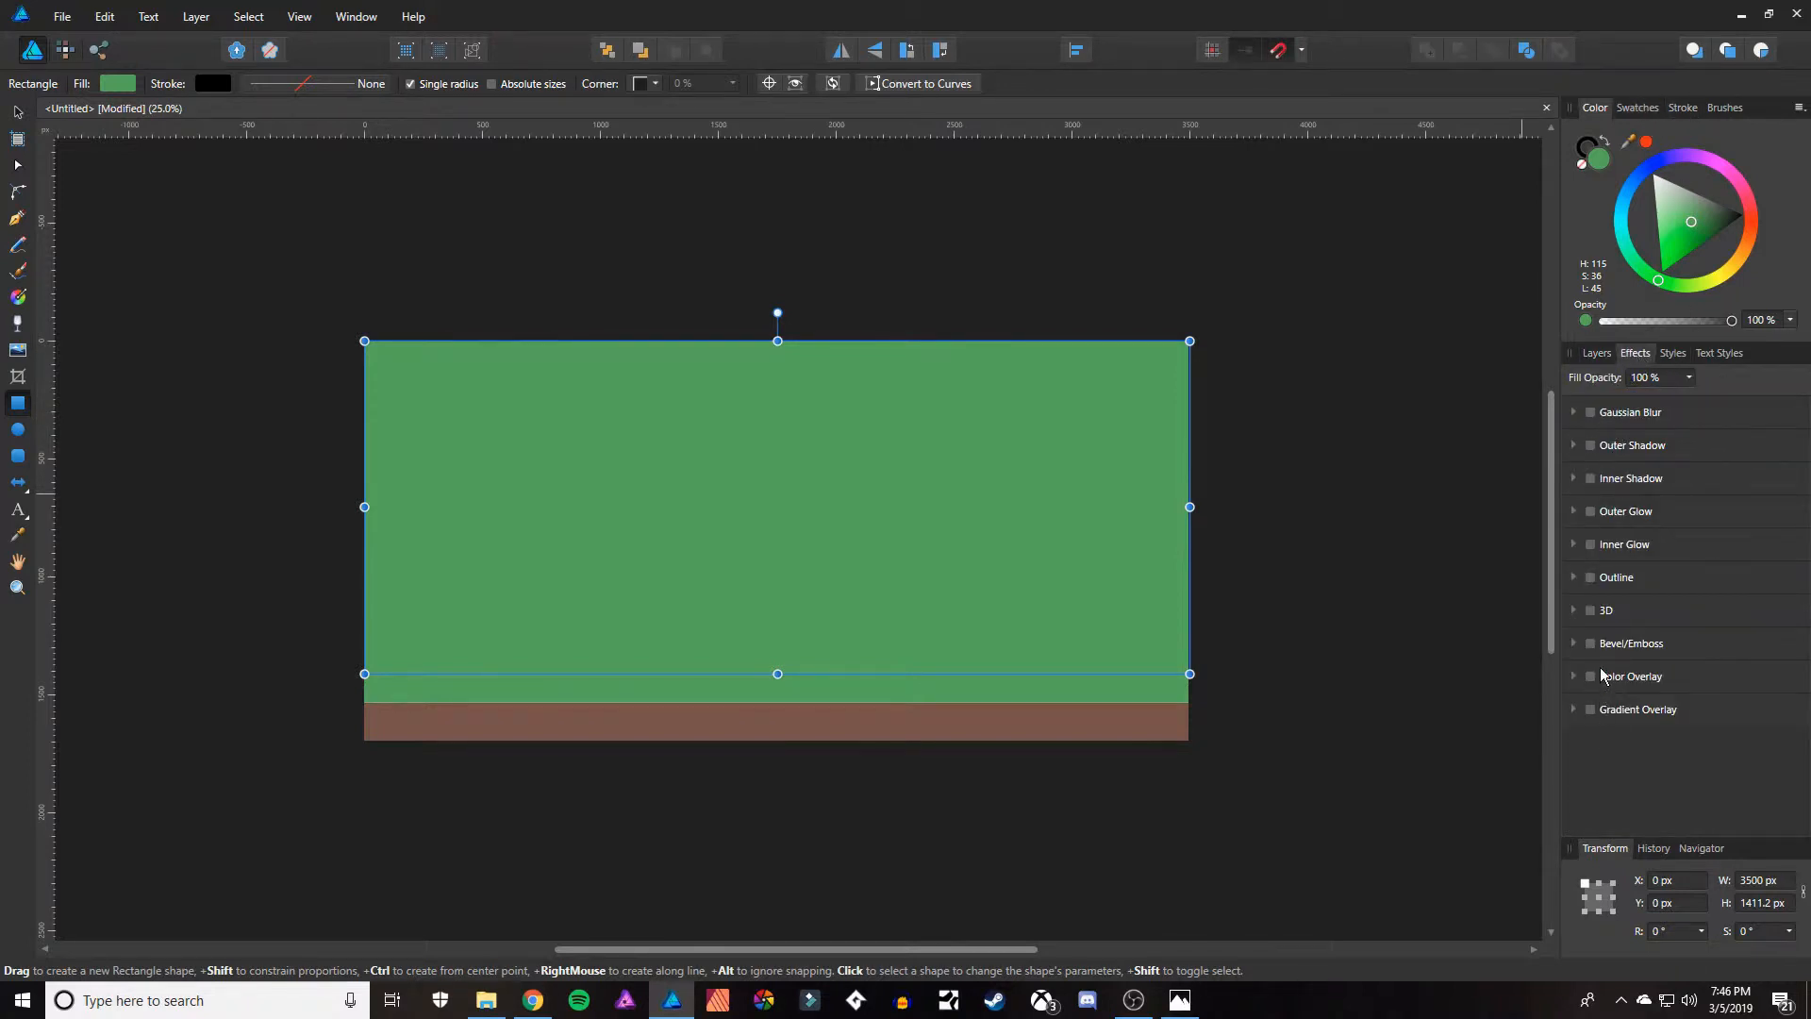
left_click(1592, 710)
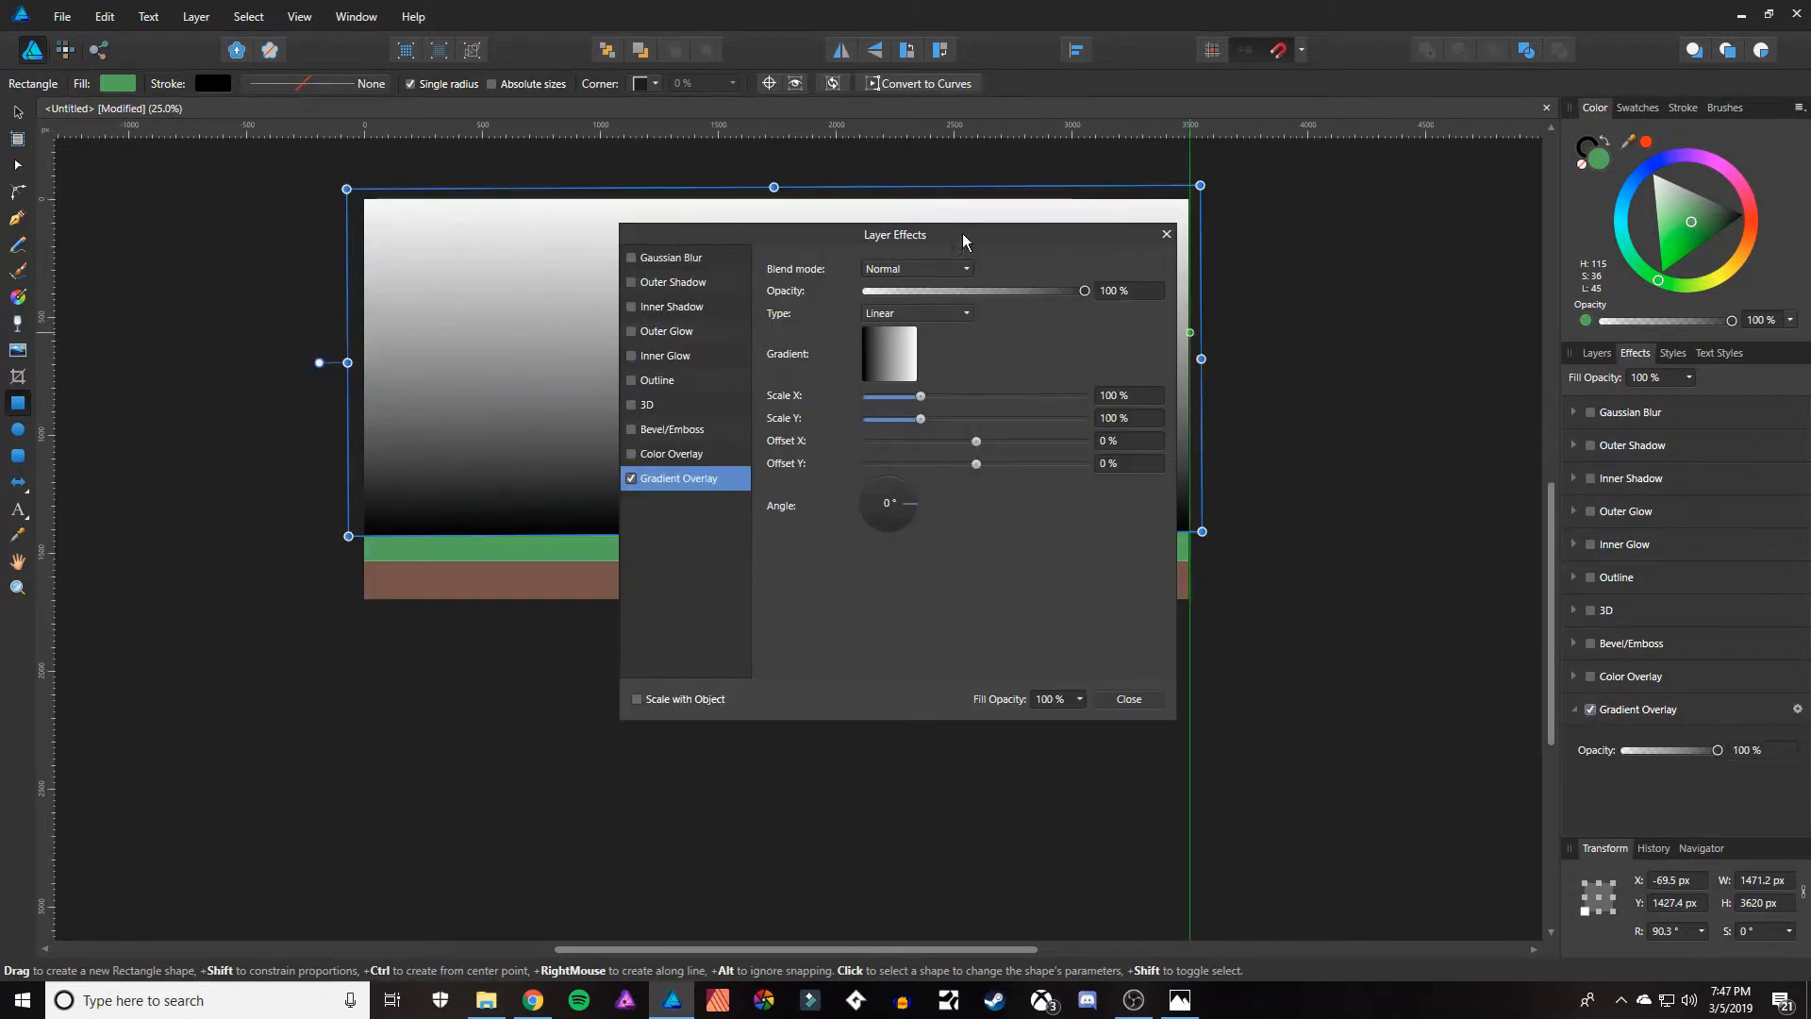
left_click_drag(962, 233, 1238, 230)
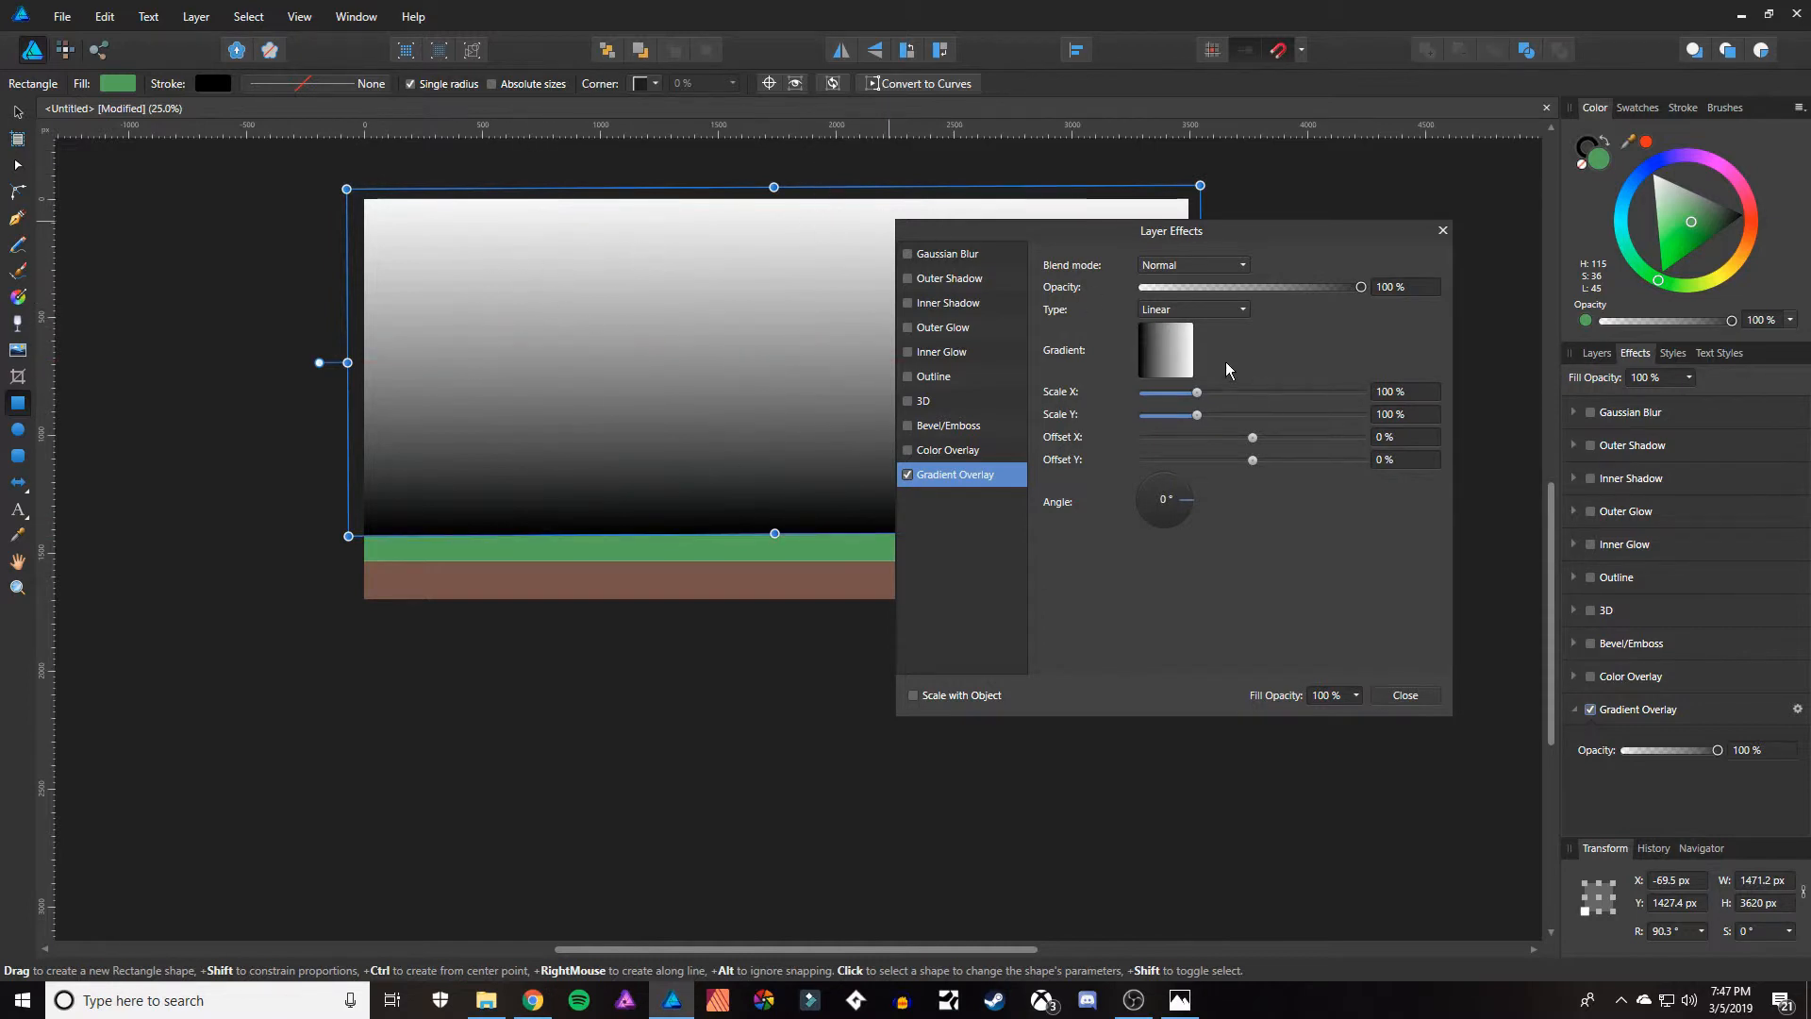
Set the first stop of the sky's gradient overlay to dark blue, H 238, S 100, L 14.
left_click(1160, 355)
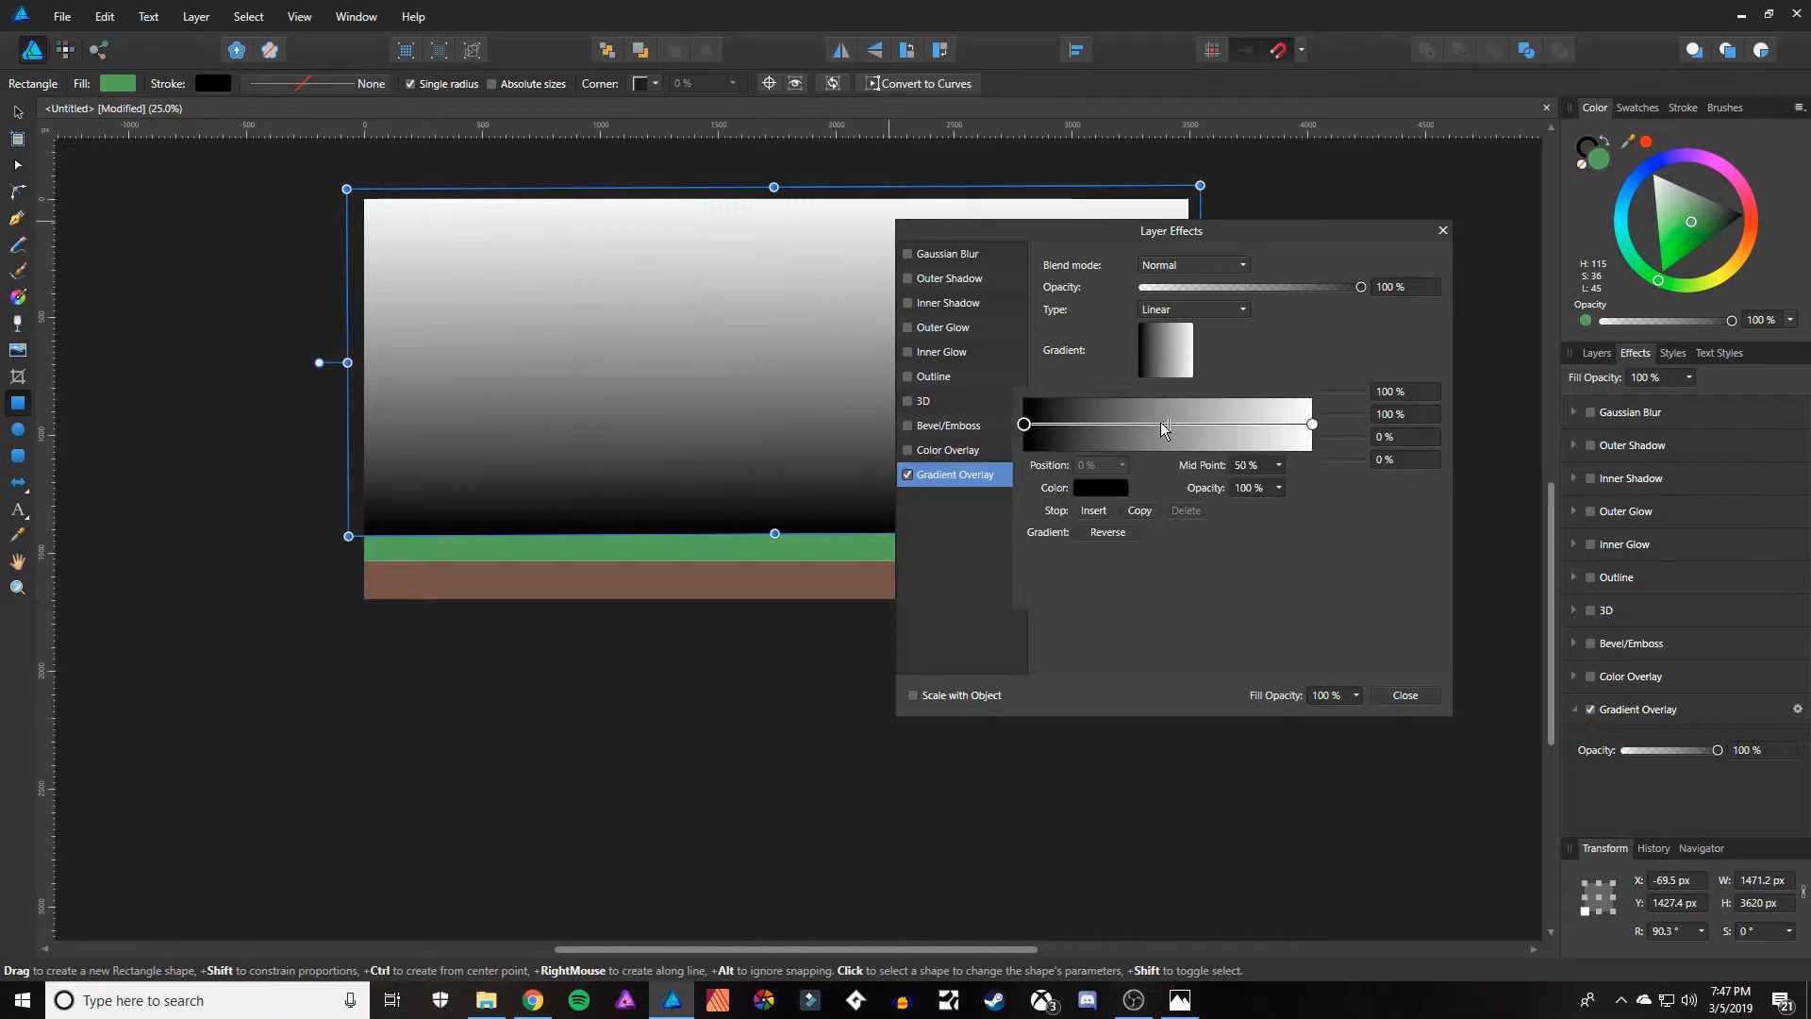
left_click(1089, 488)
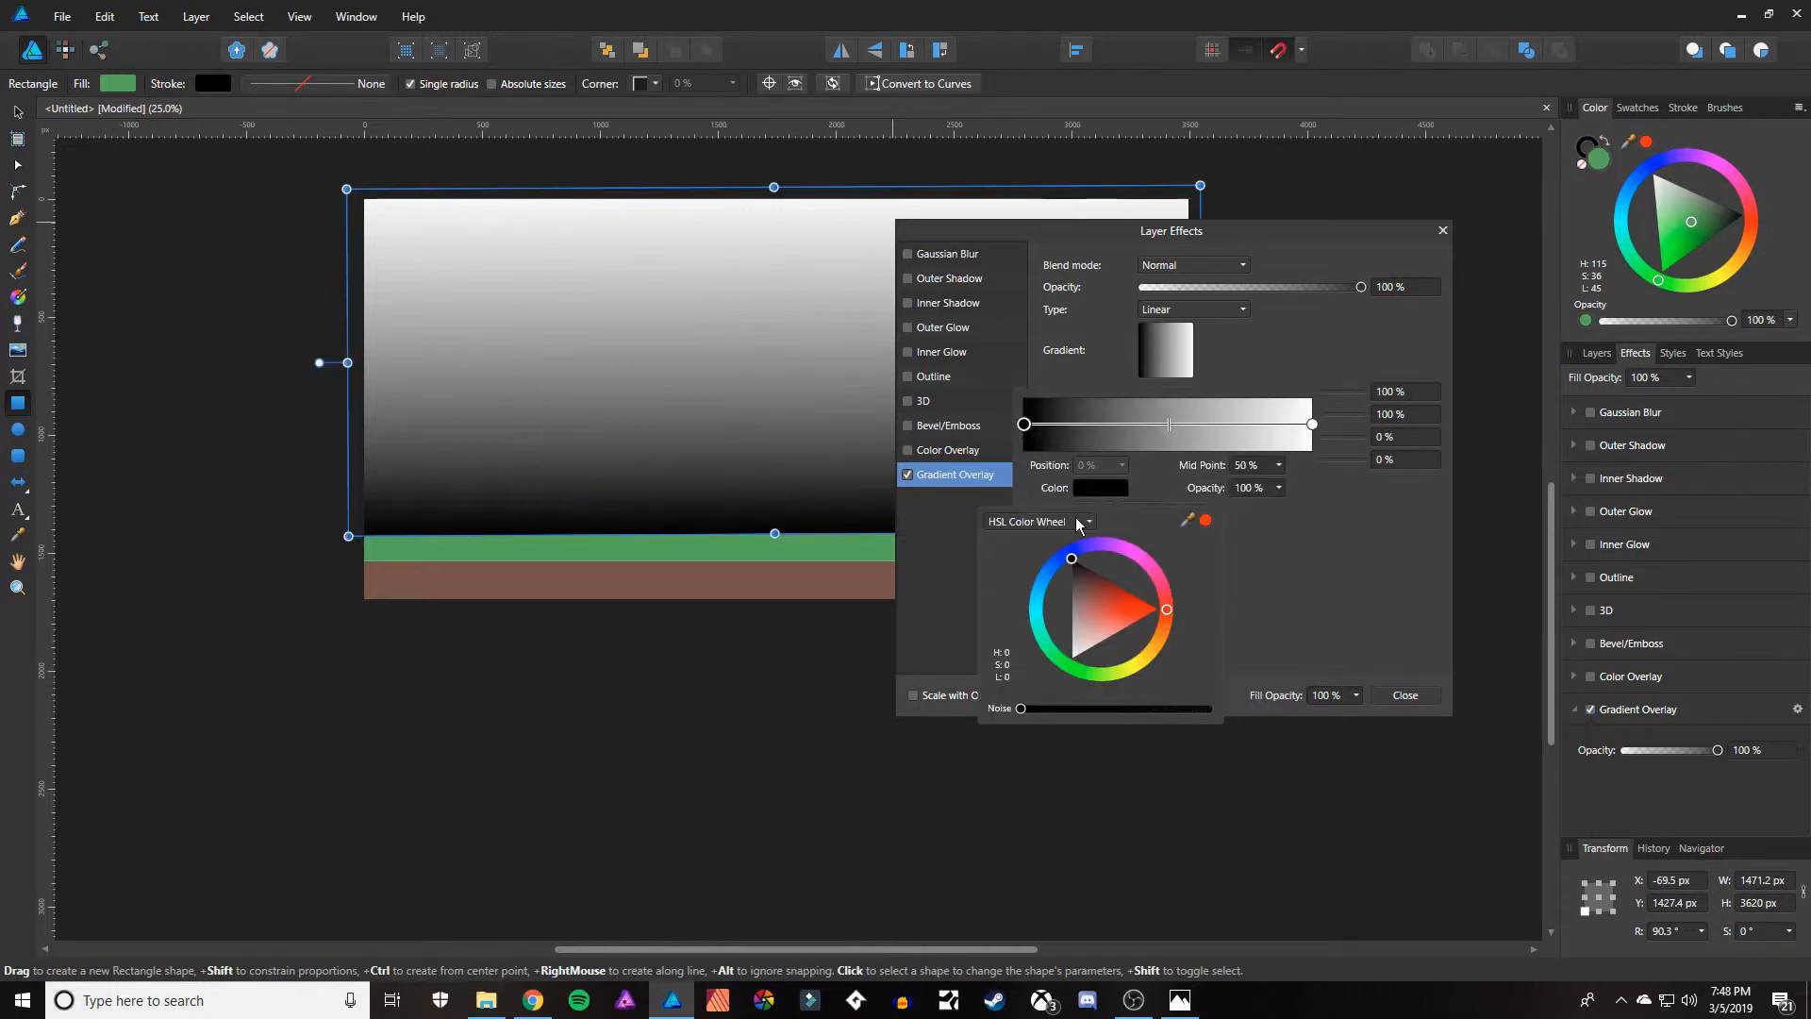
left_click(1070, 556)
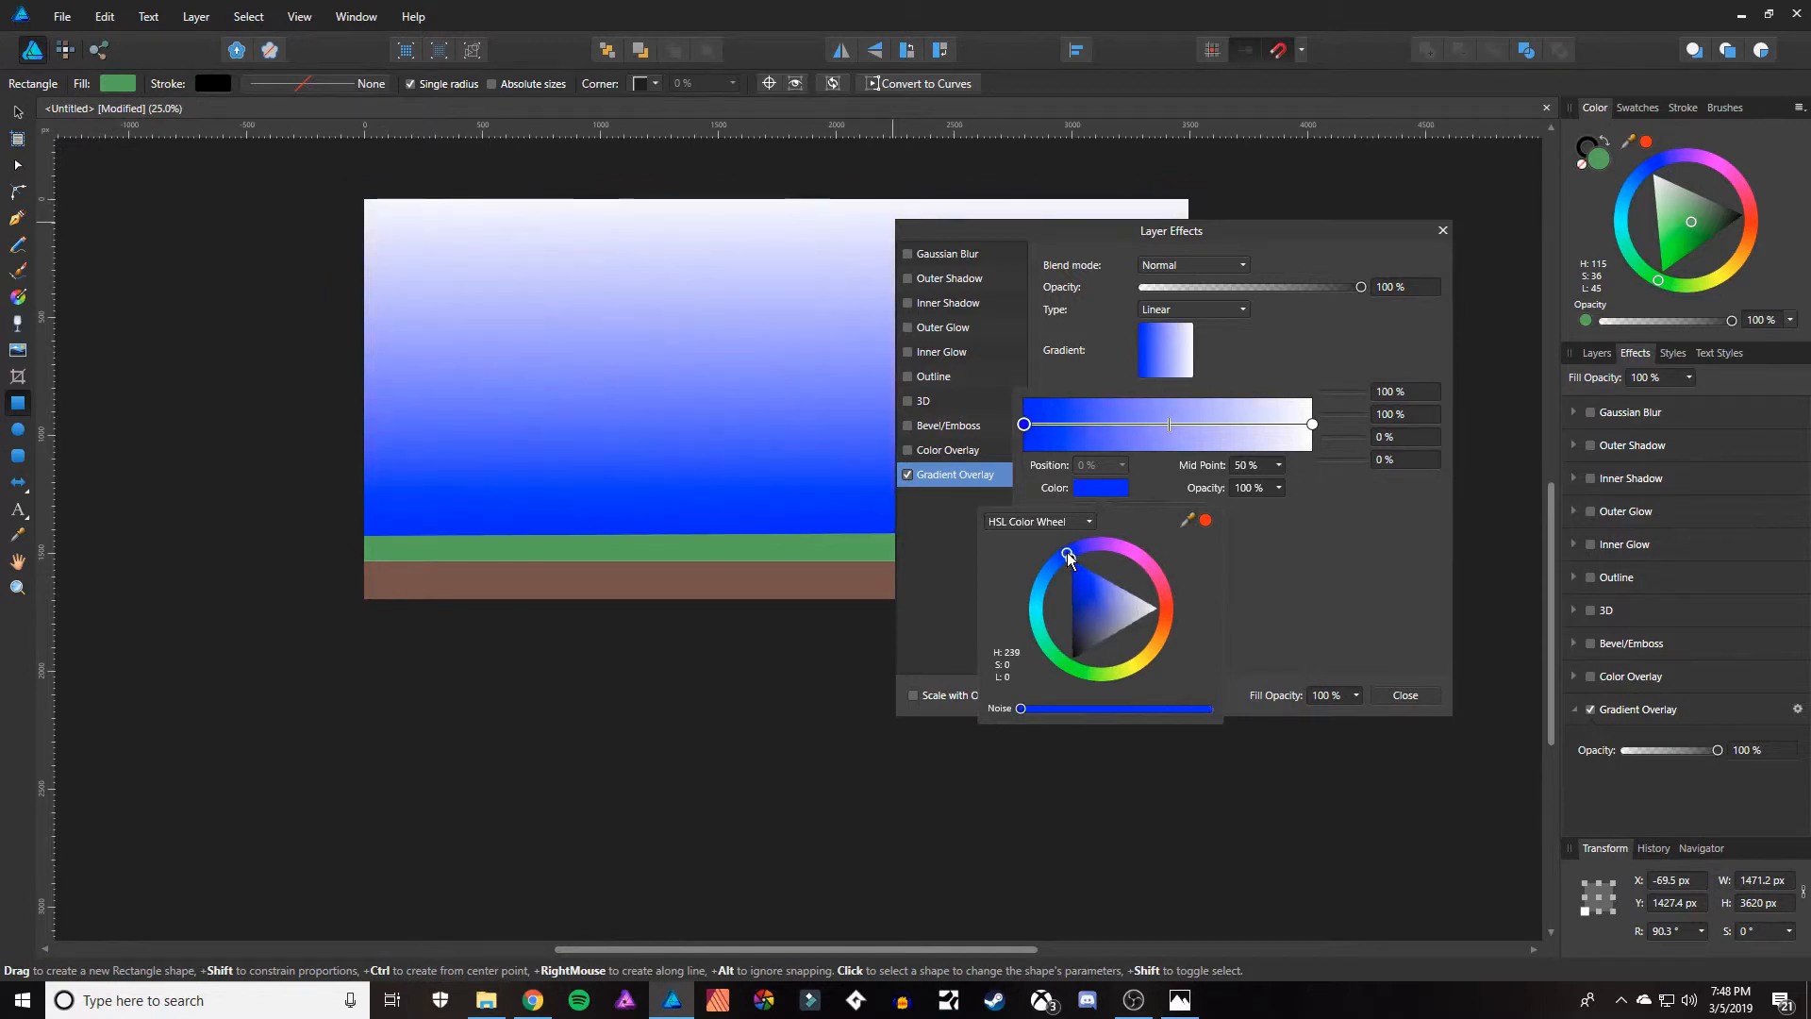
left_click_drag(1076, 580, 1069, 643)
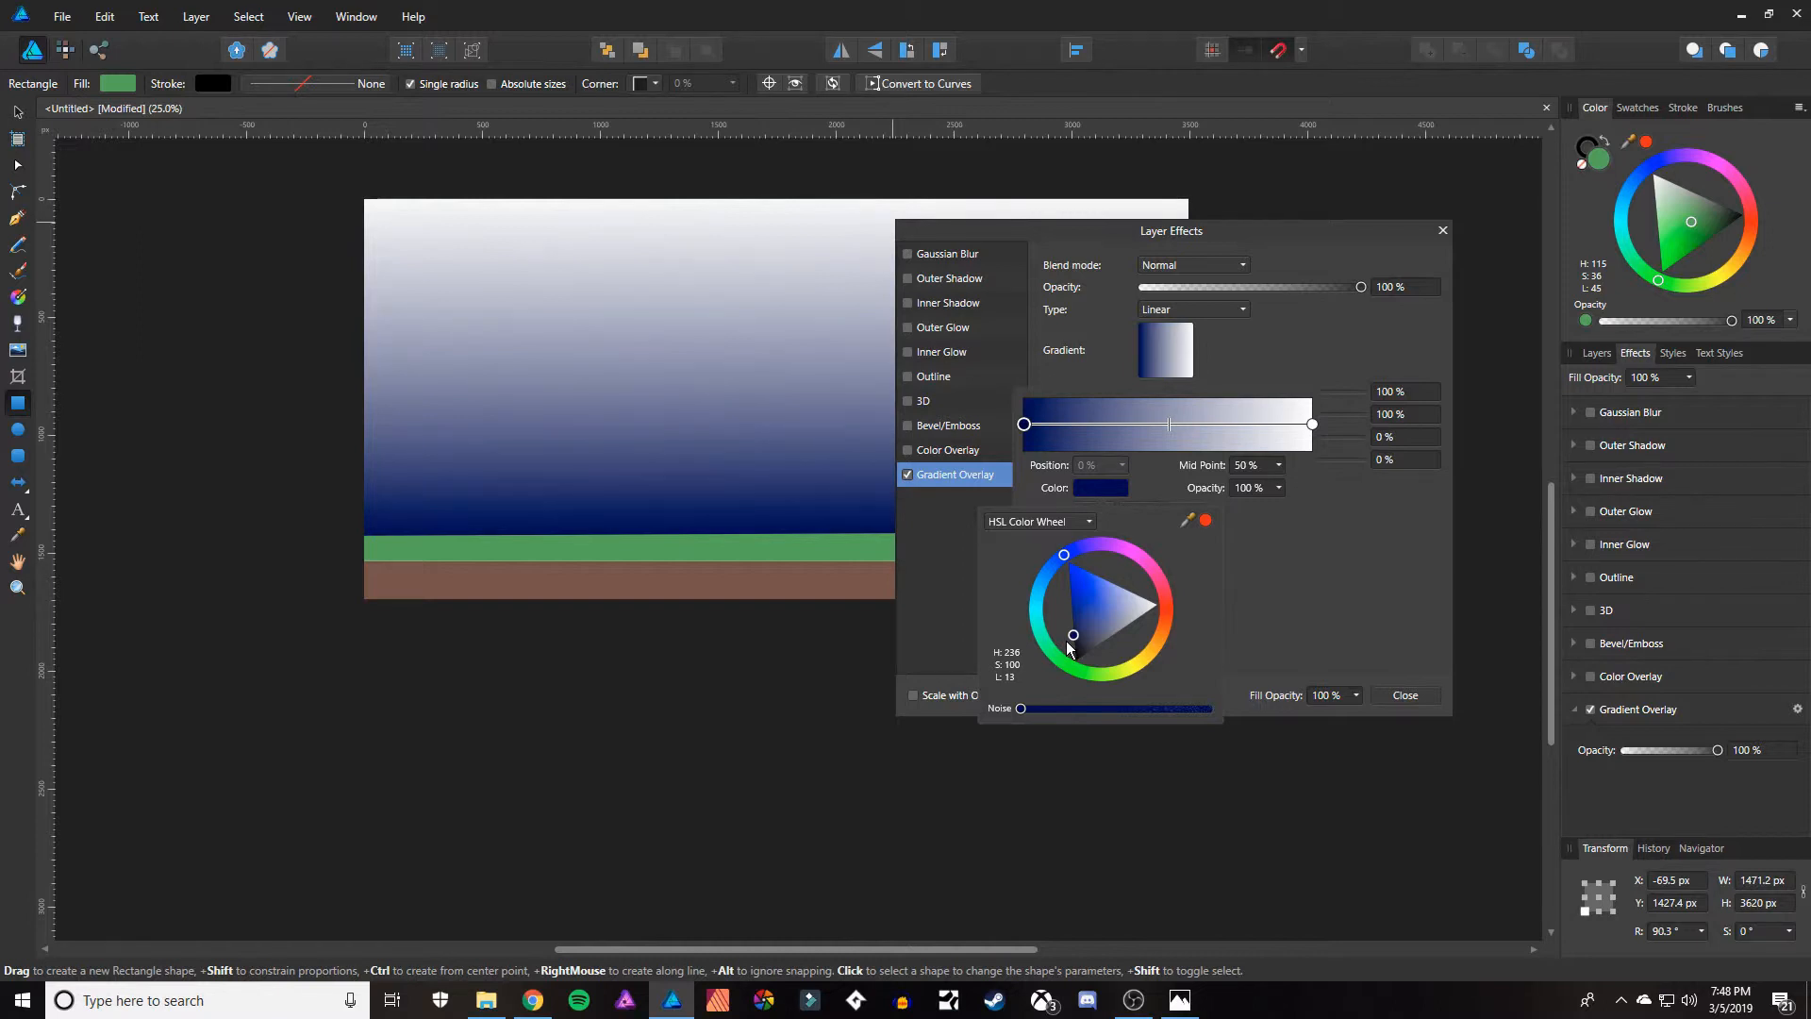
left_click_drag(1067, 641, 1067, 640)
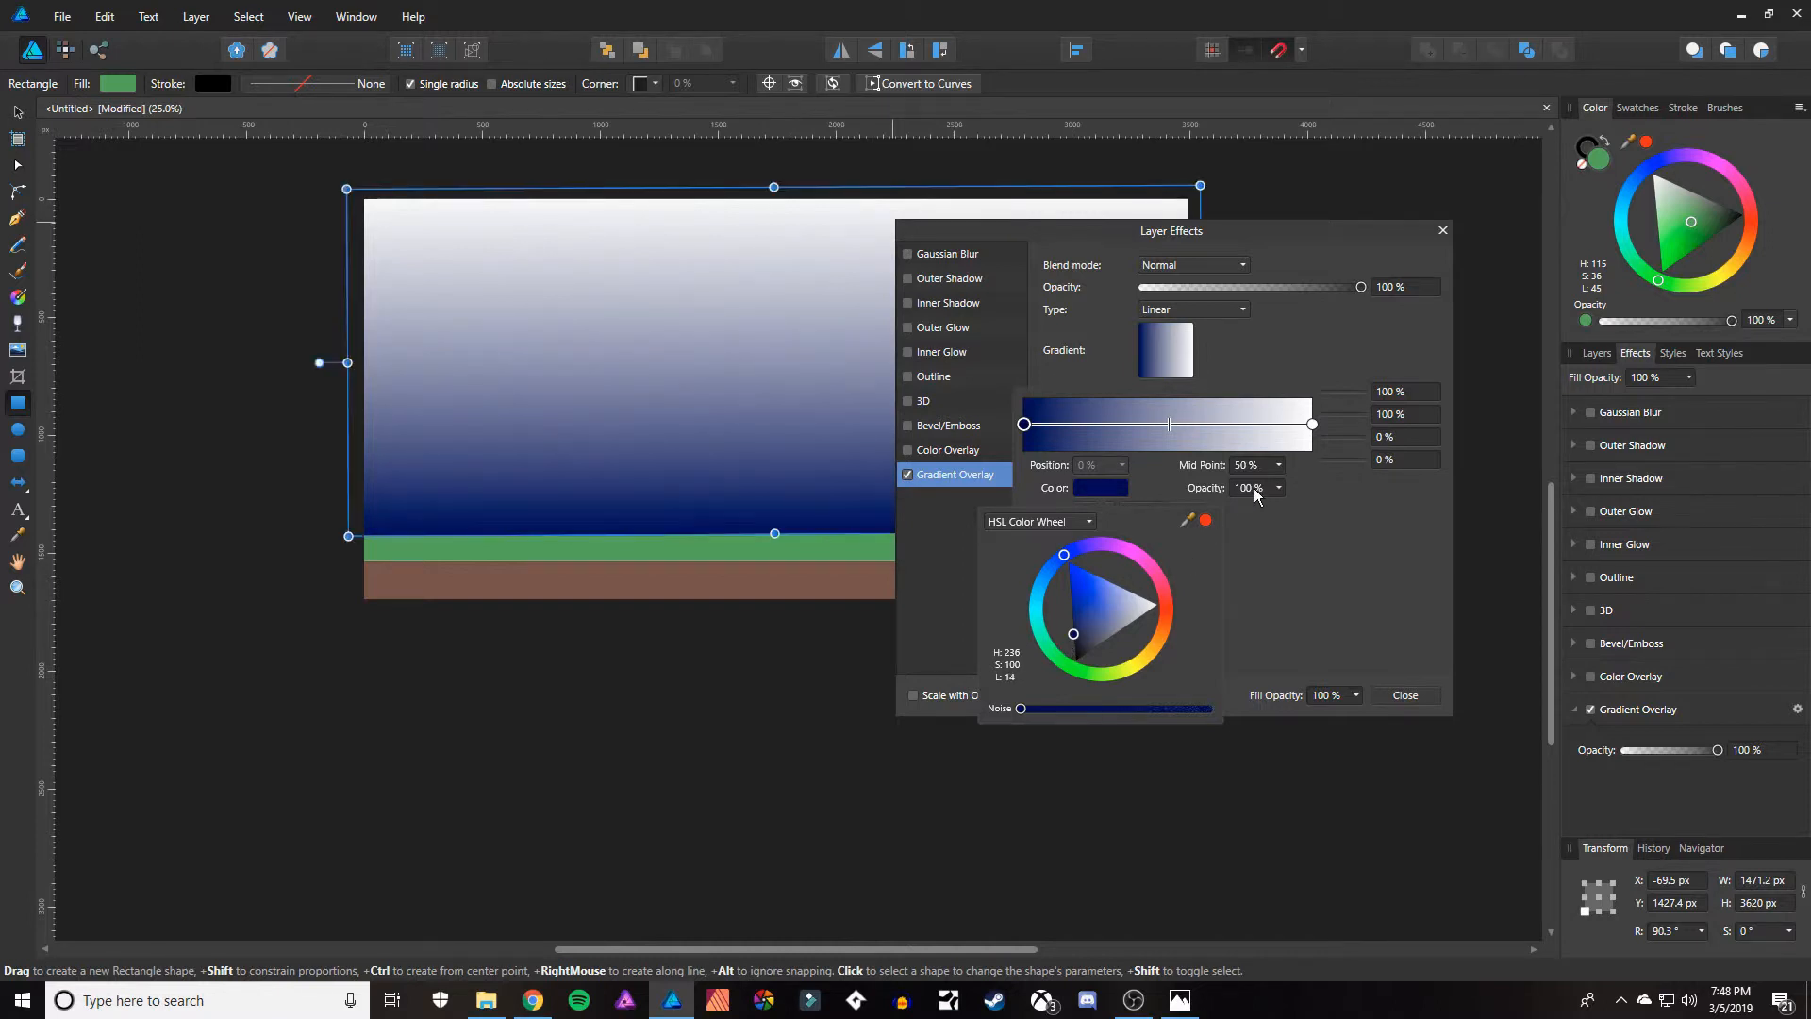
Set the gradient overlay's end stop to near-black, H 0, S 97, L 1, close the effect settings and deselect the sky rectangle.
left_click(1311, 423)
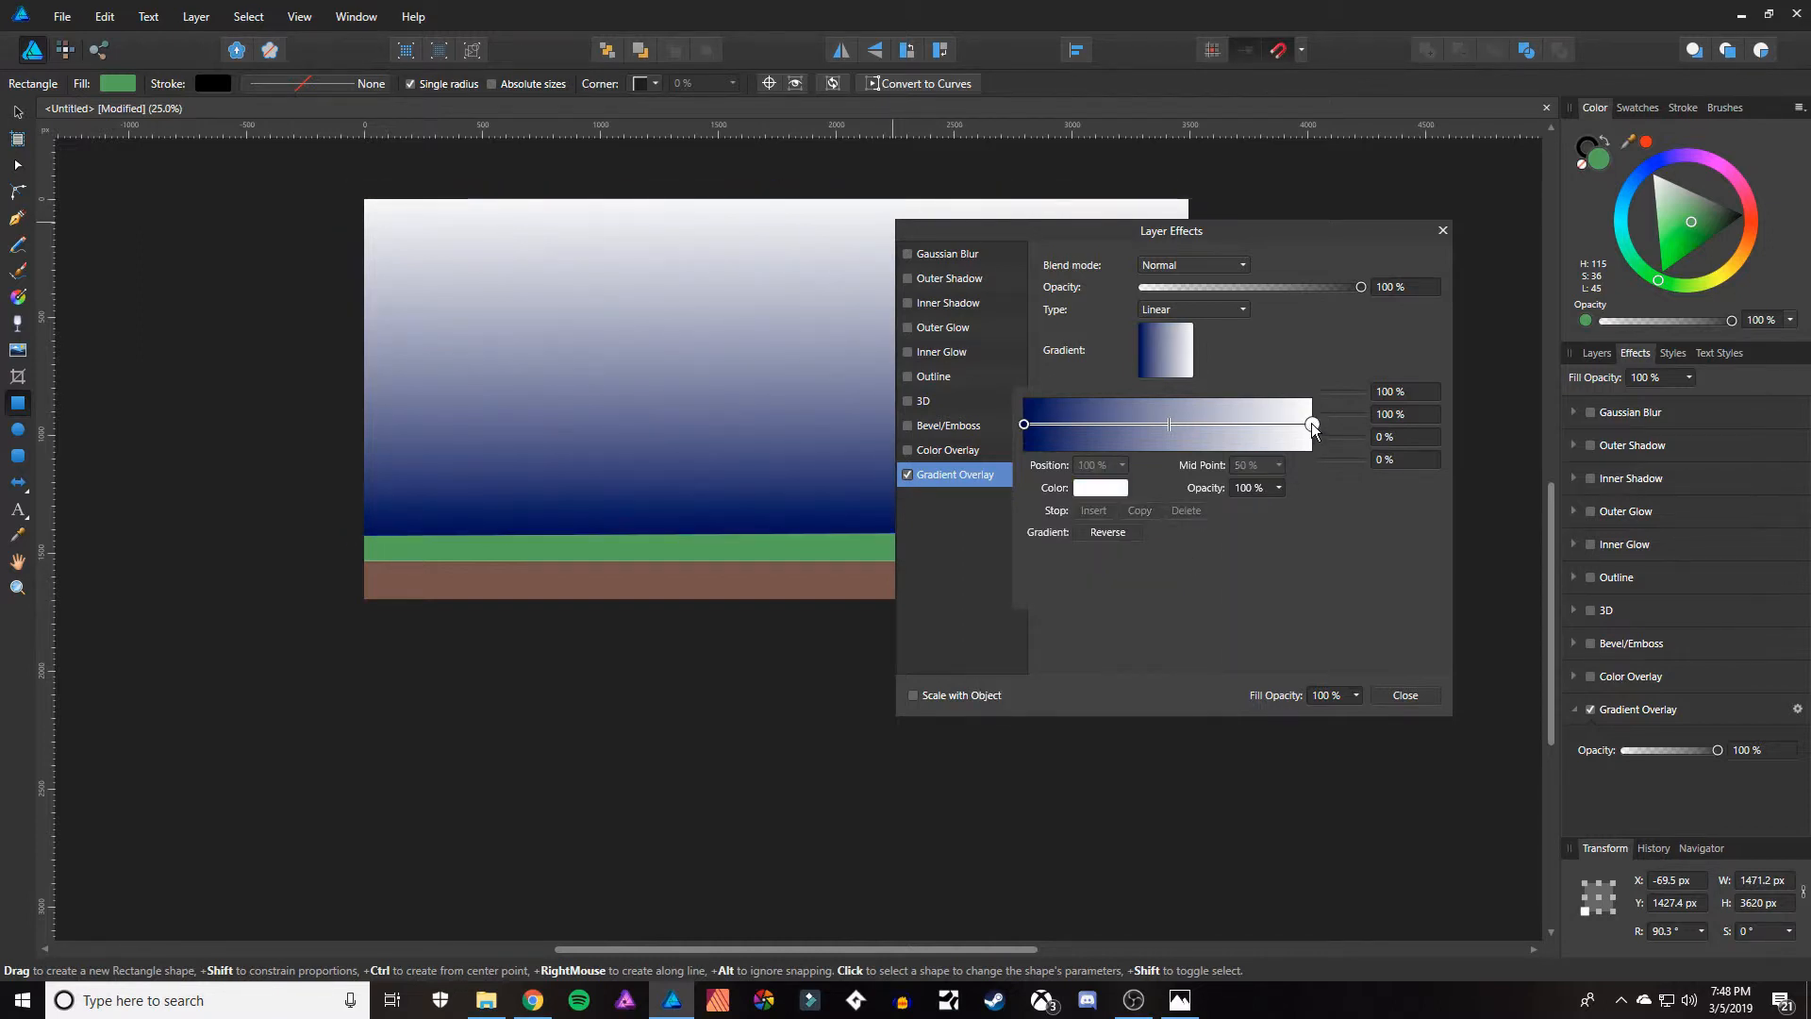
left_click(1115, 492)
left_click(1079, 570)
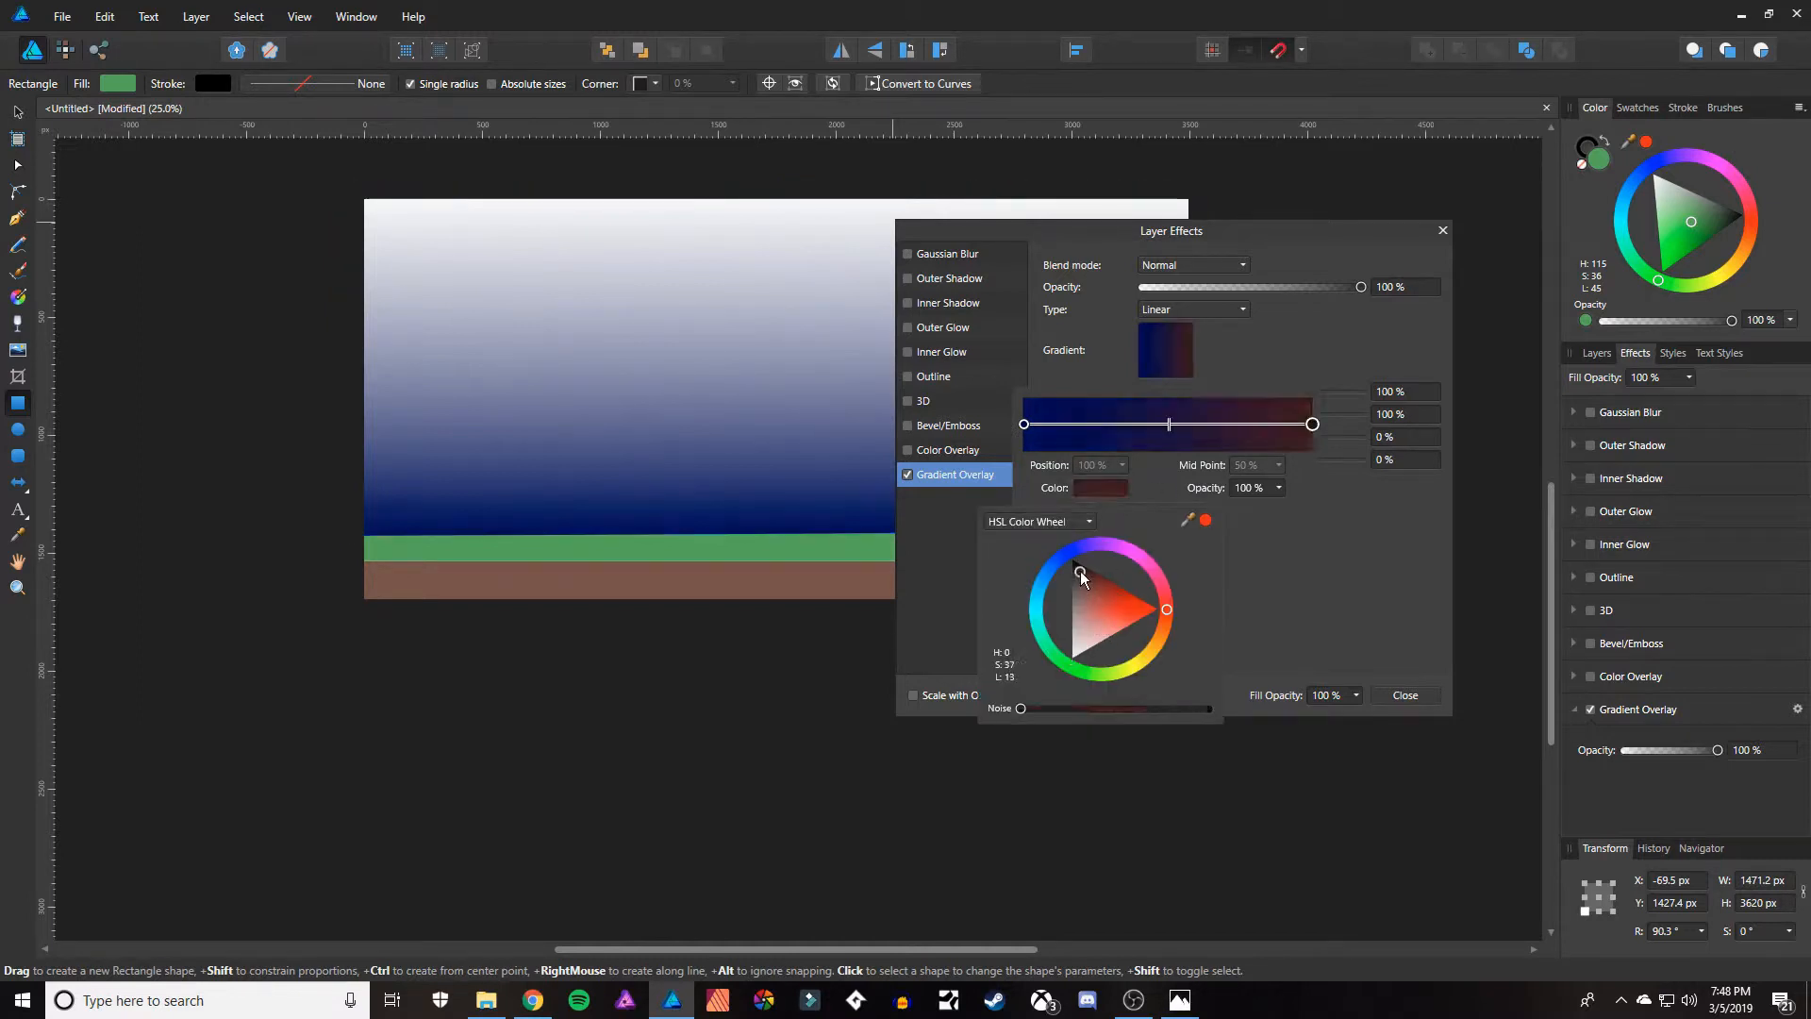
left_click_drag(1069, 564, 1076, 564)
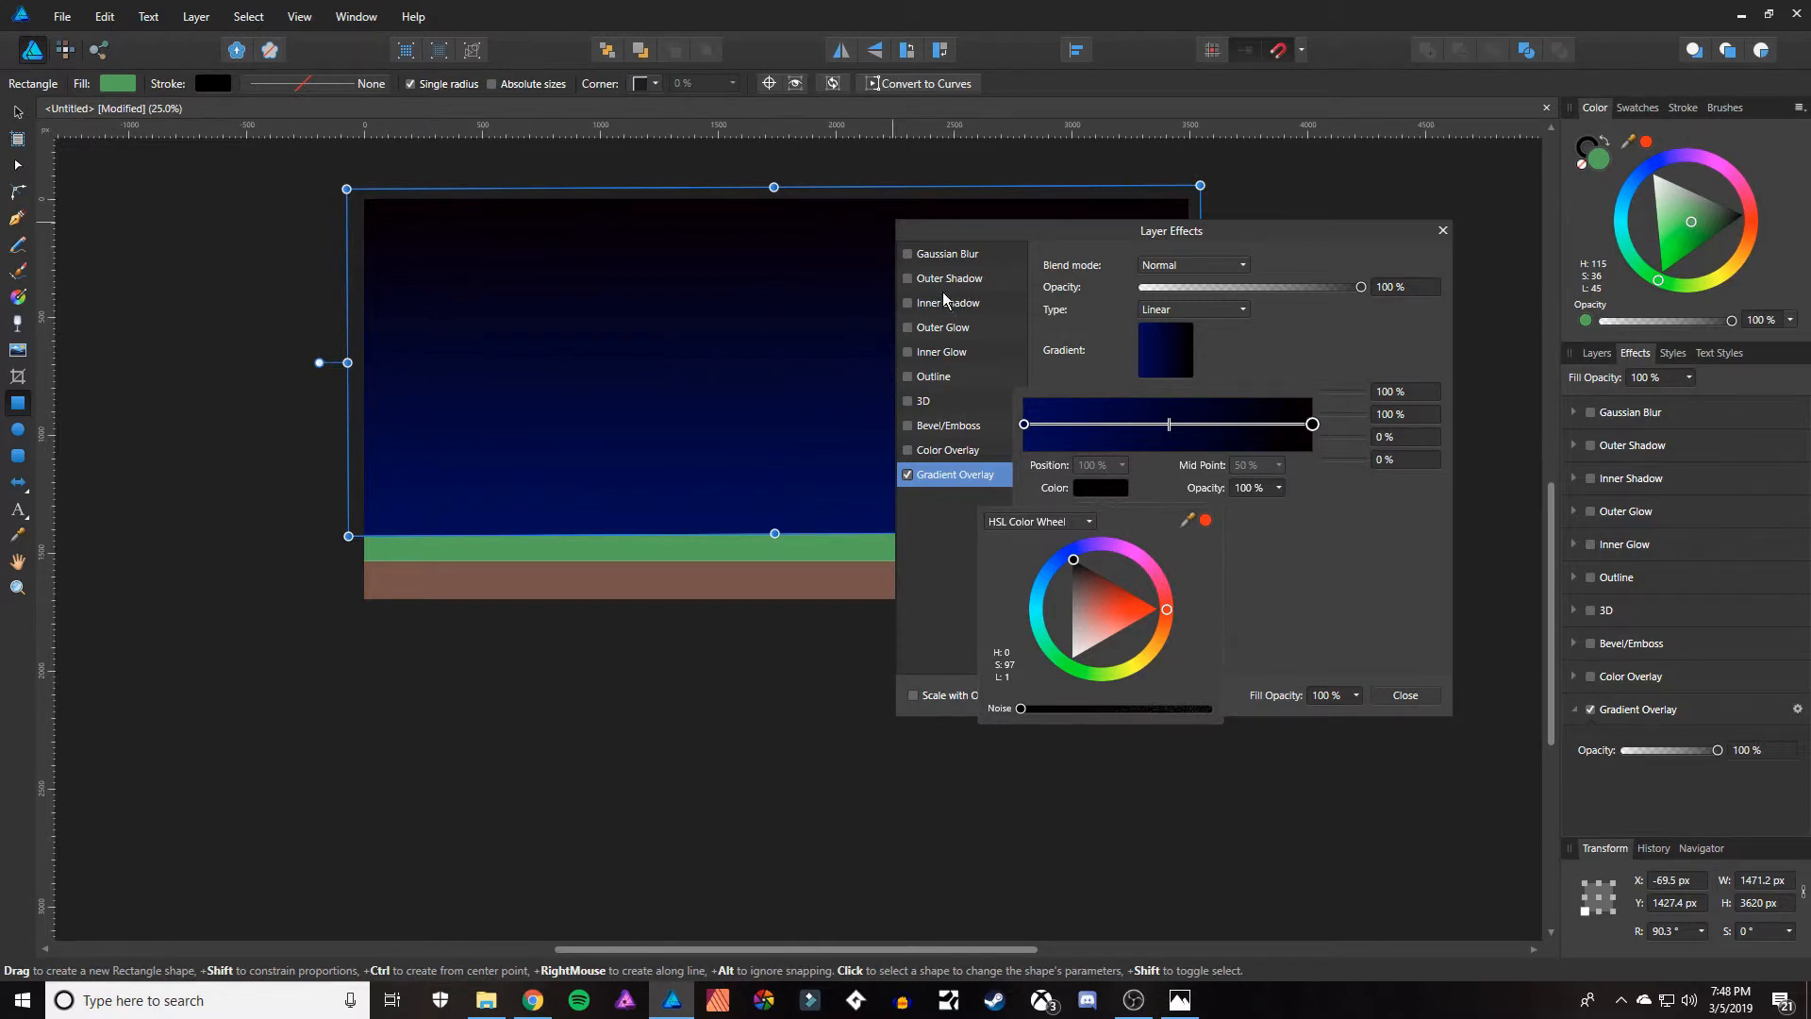
left_click(1402, 695)
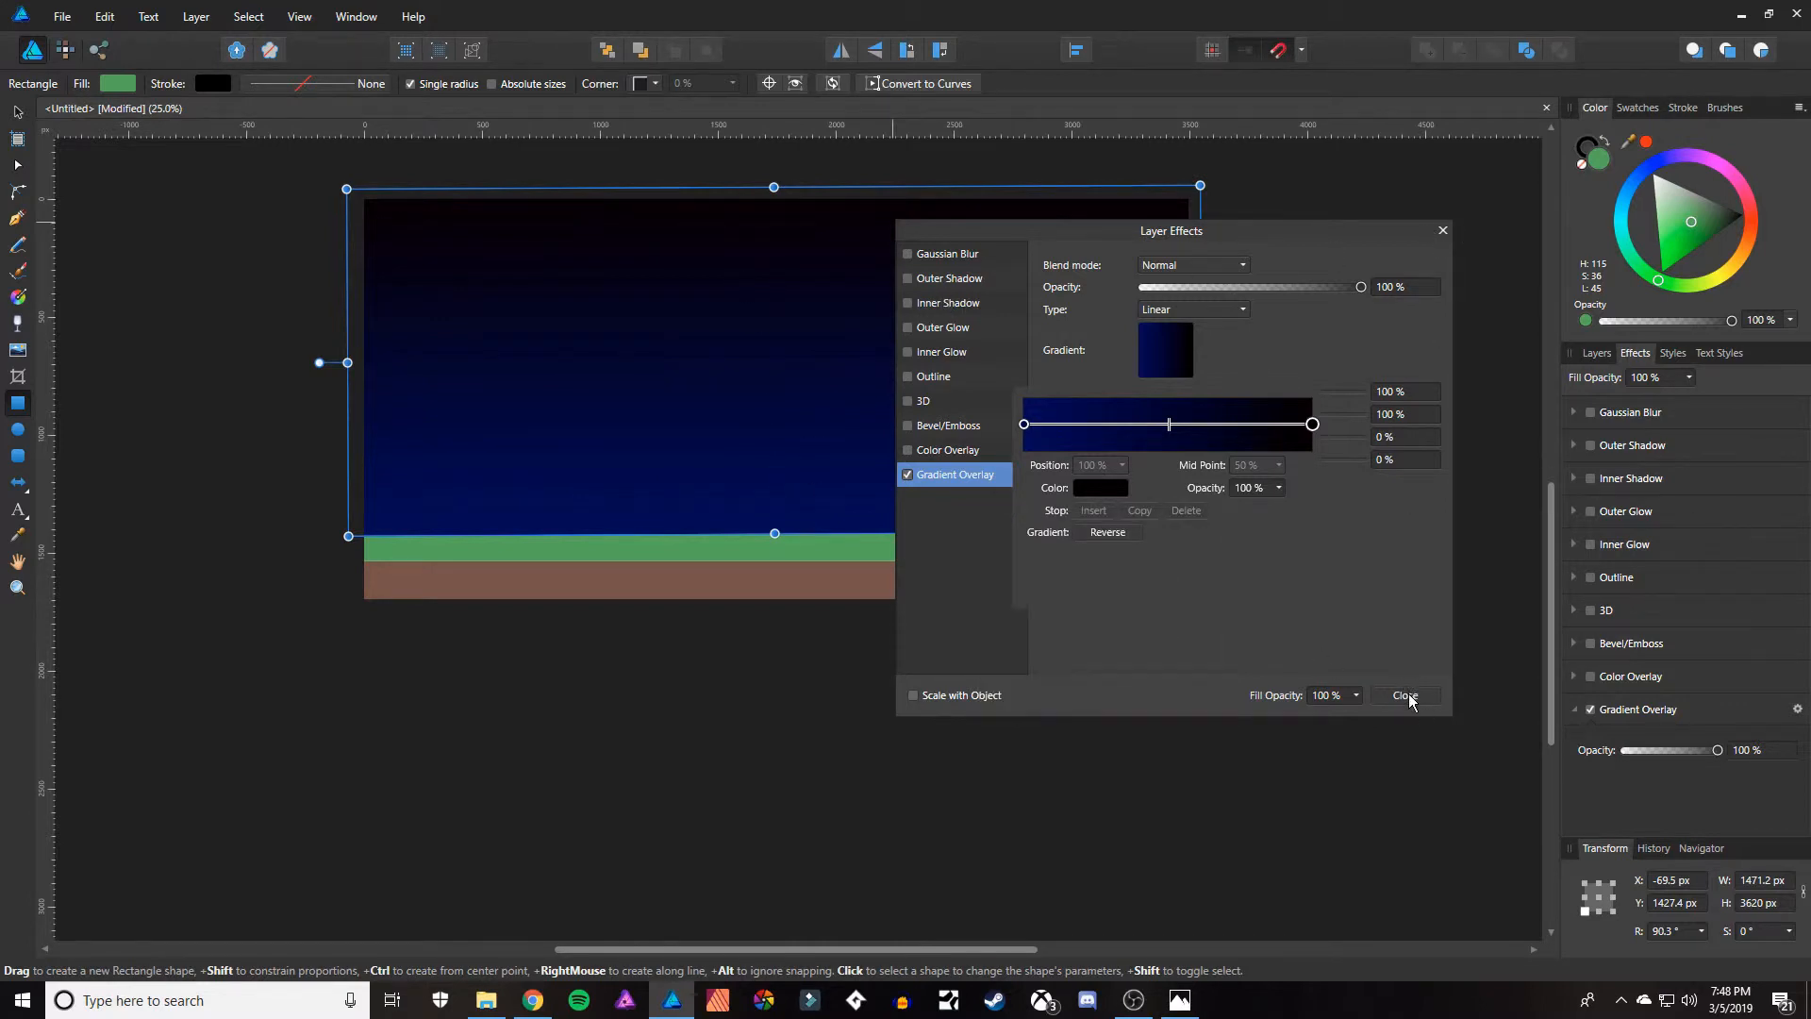
left_click(1406, 696)
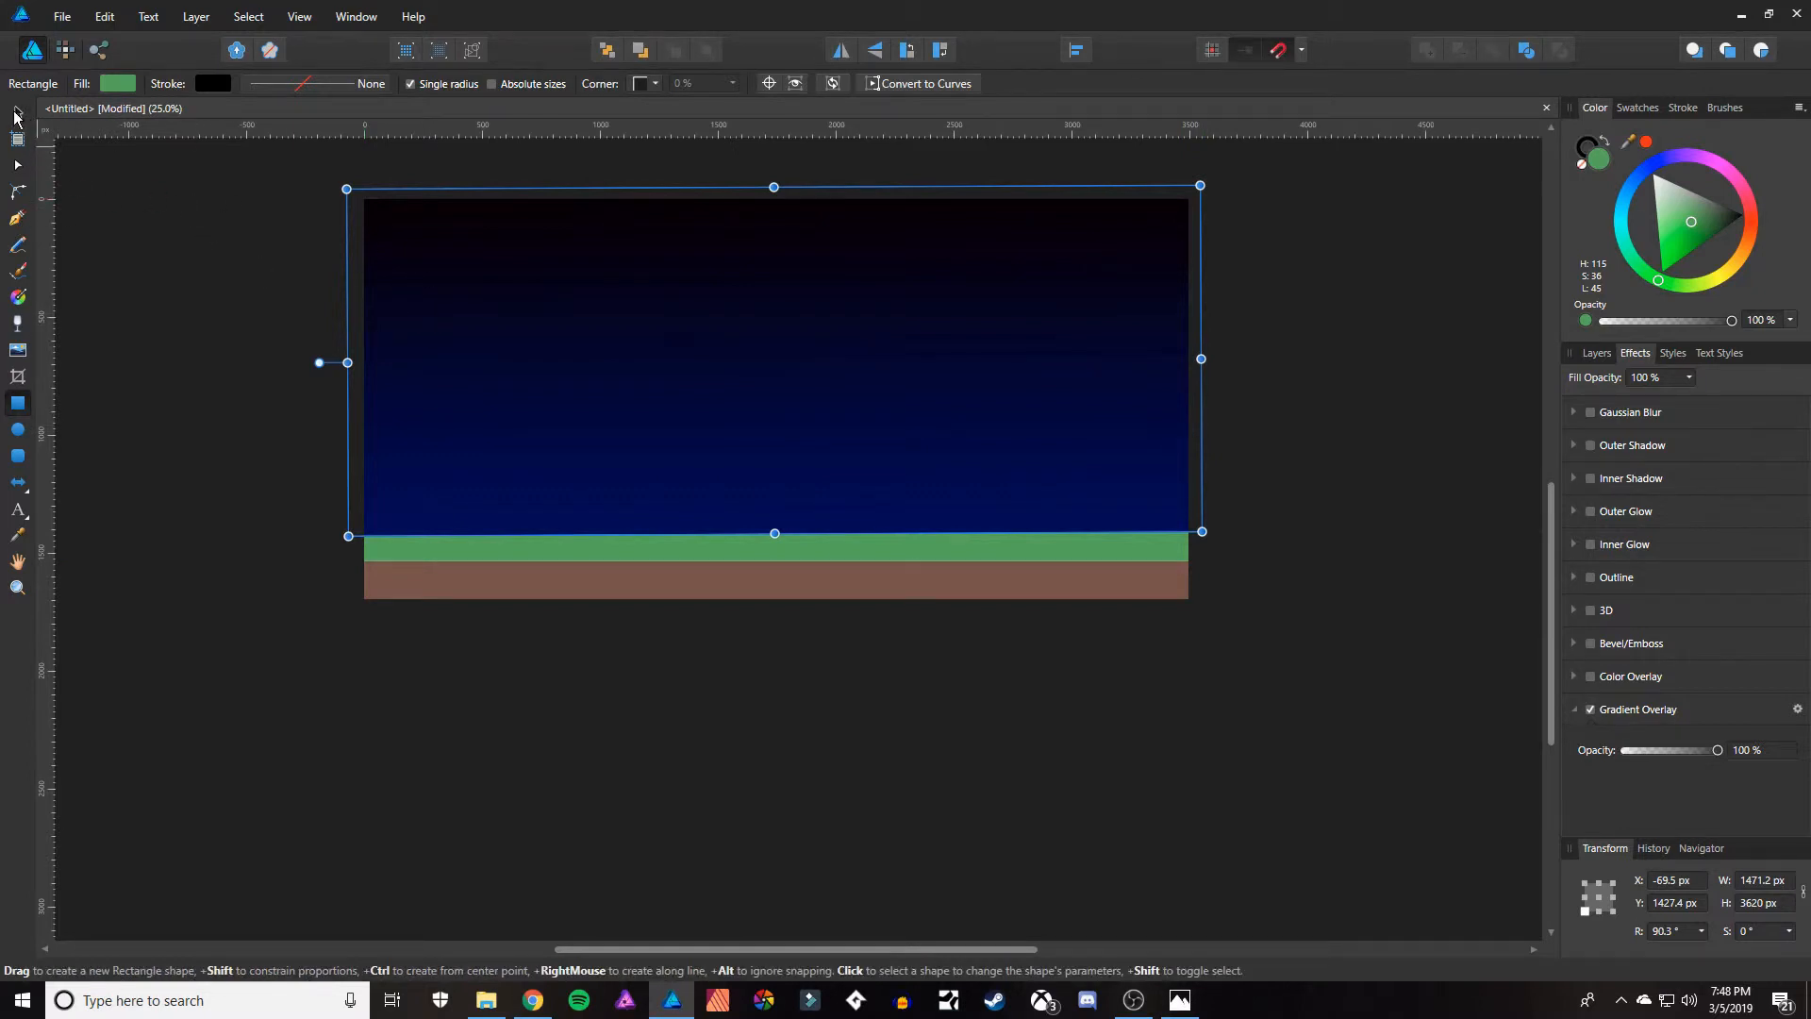
left_click(17, 113)
left_click(259, 390)
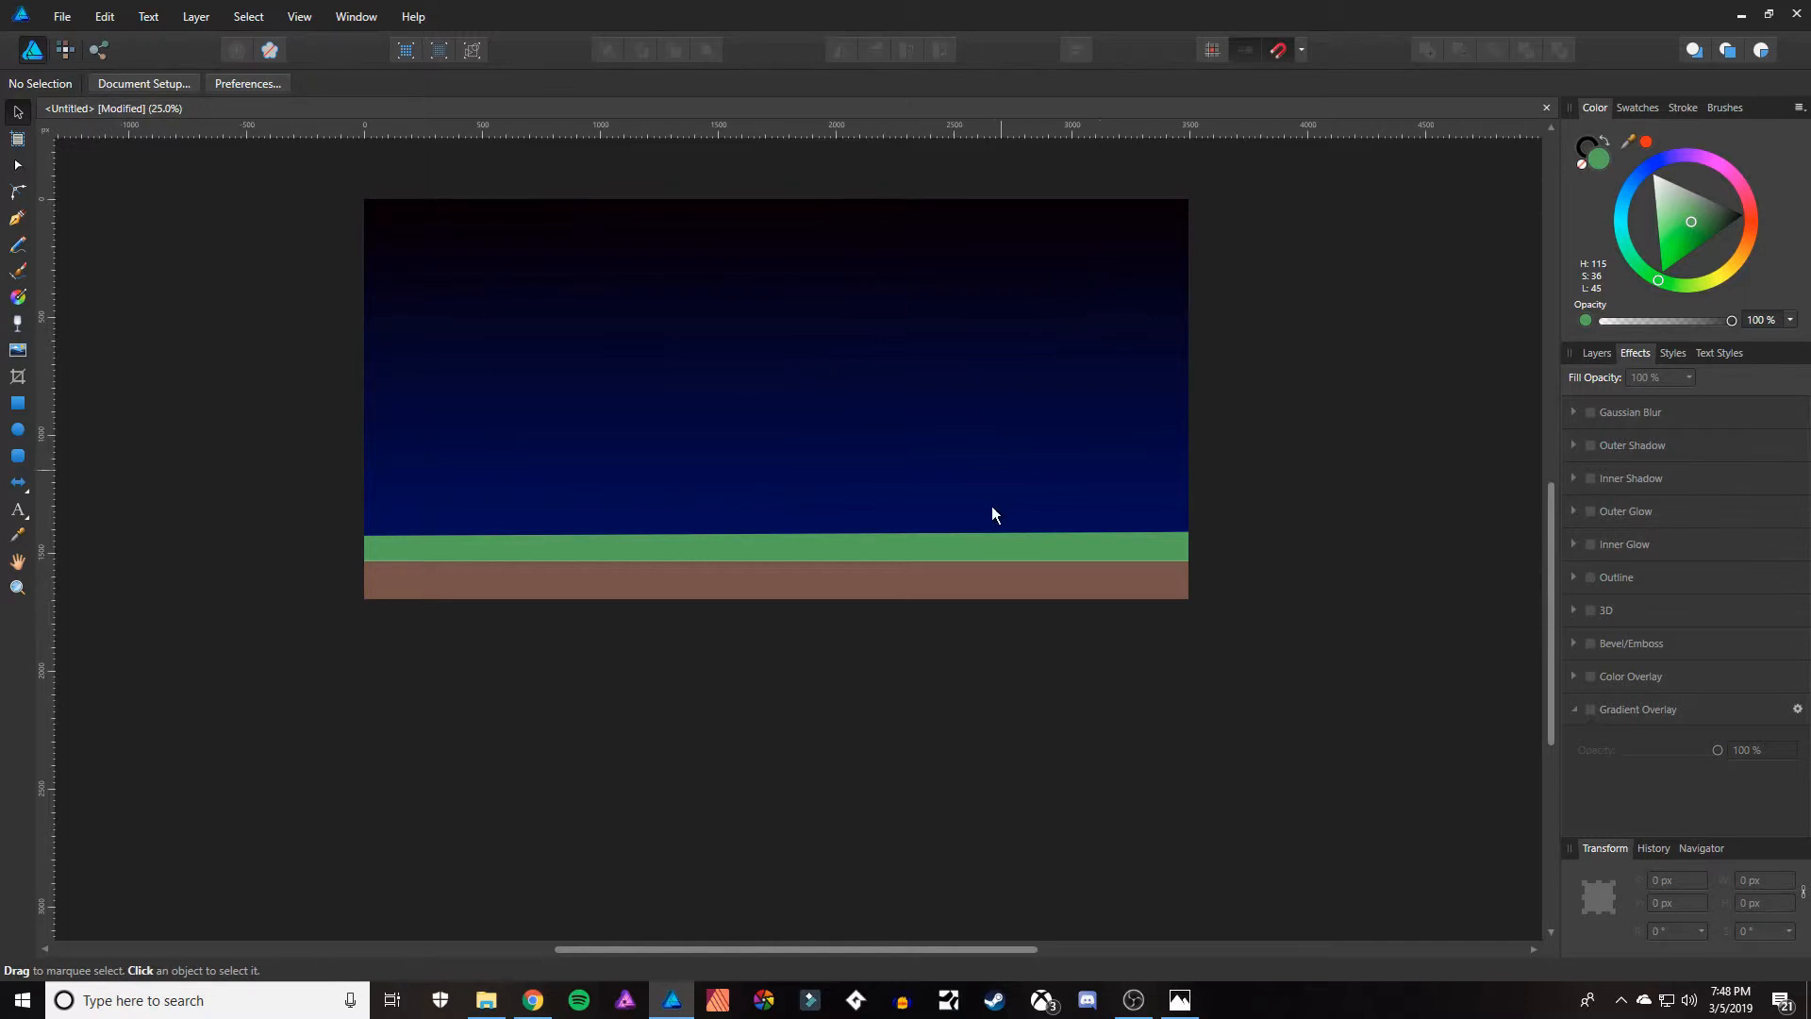
Switch to the Star tool and set its fill colour to white.
left_click(24, 485)
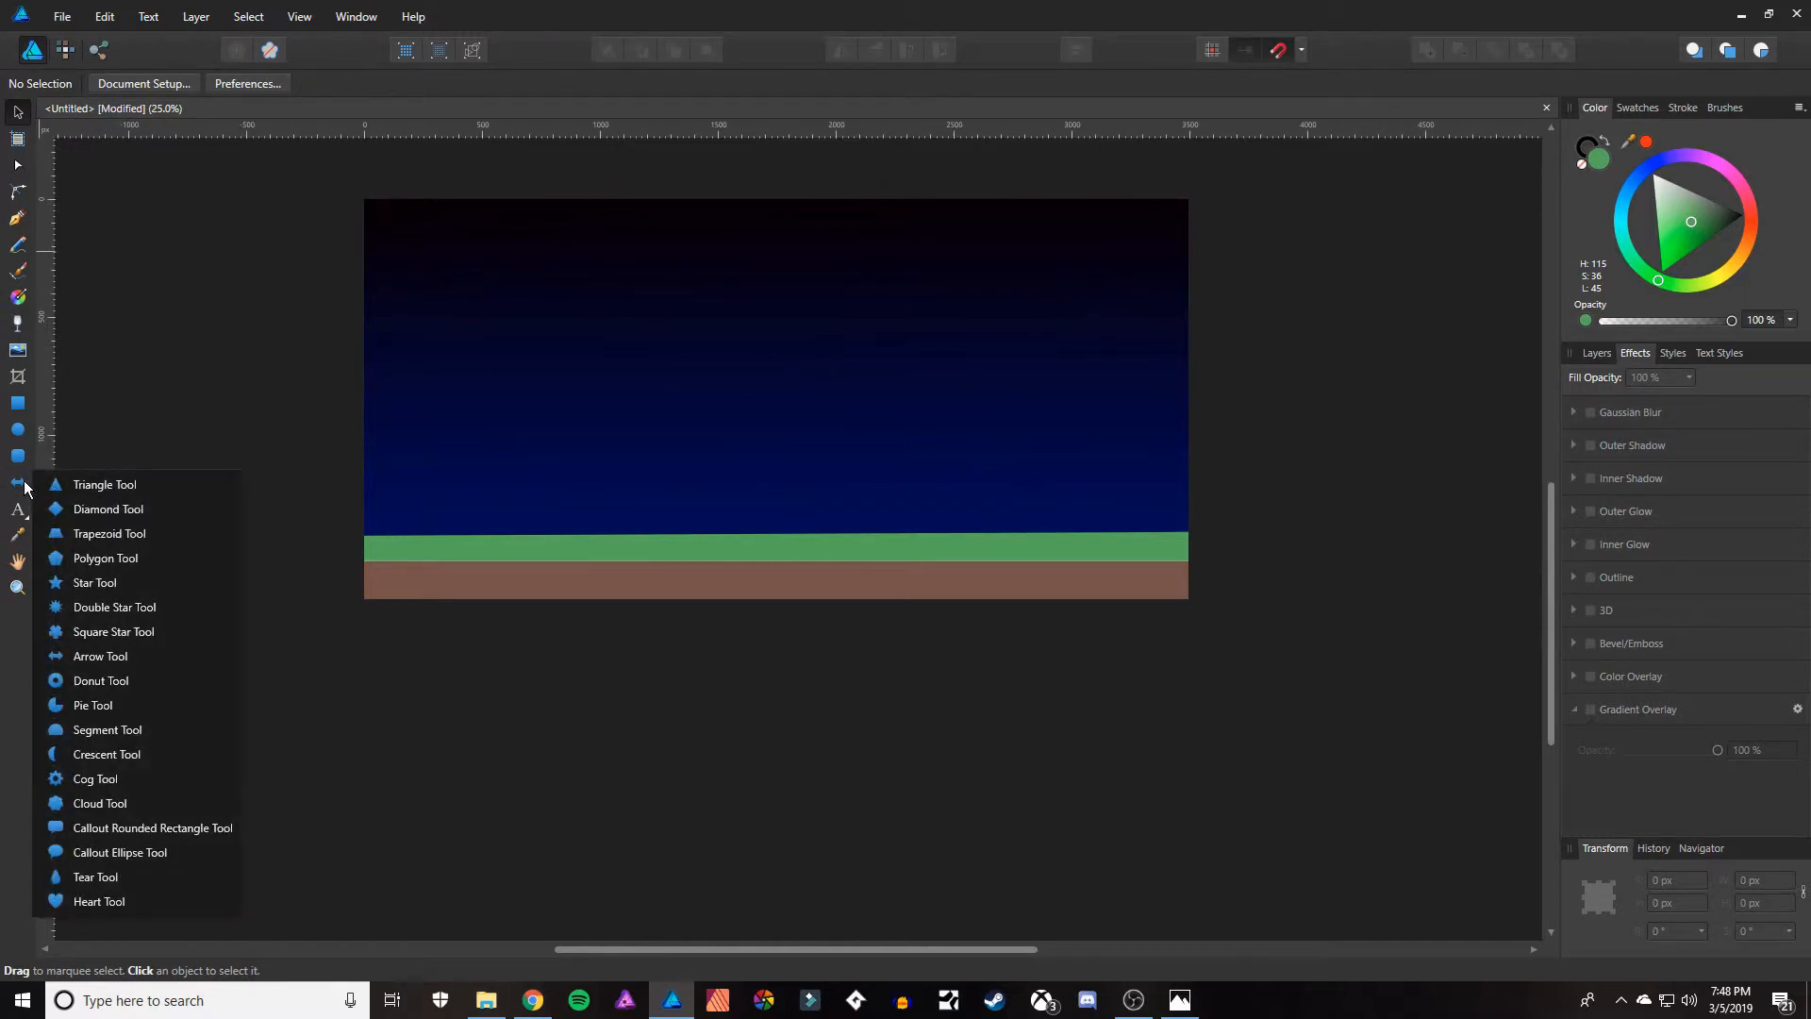
left_click(95, 581)
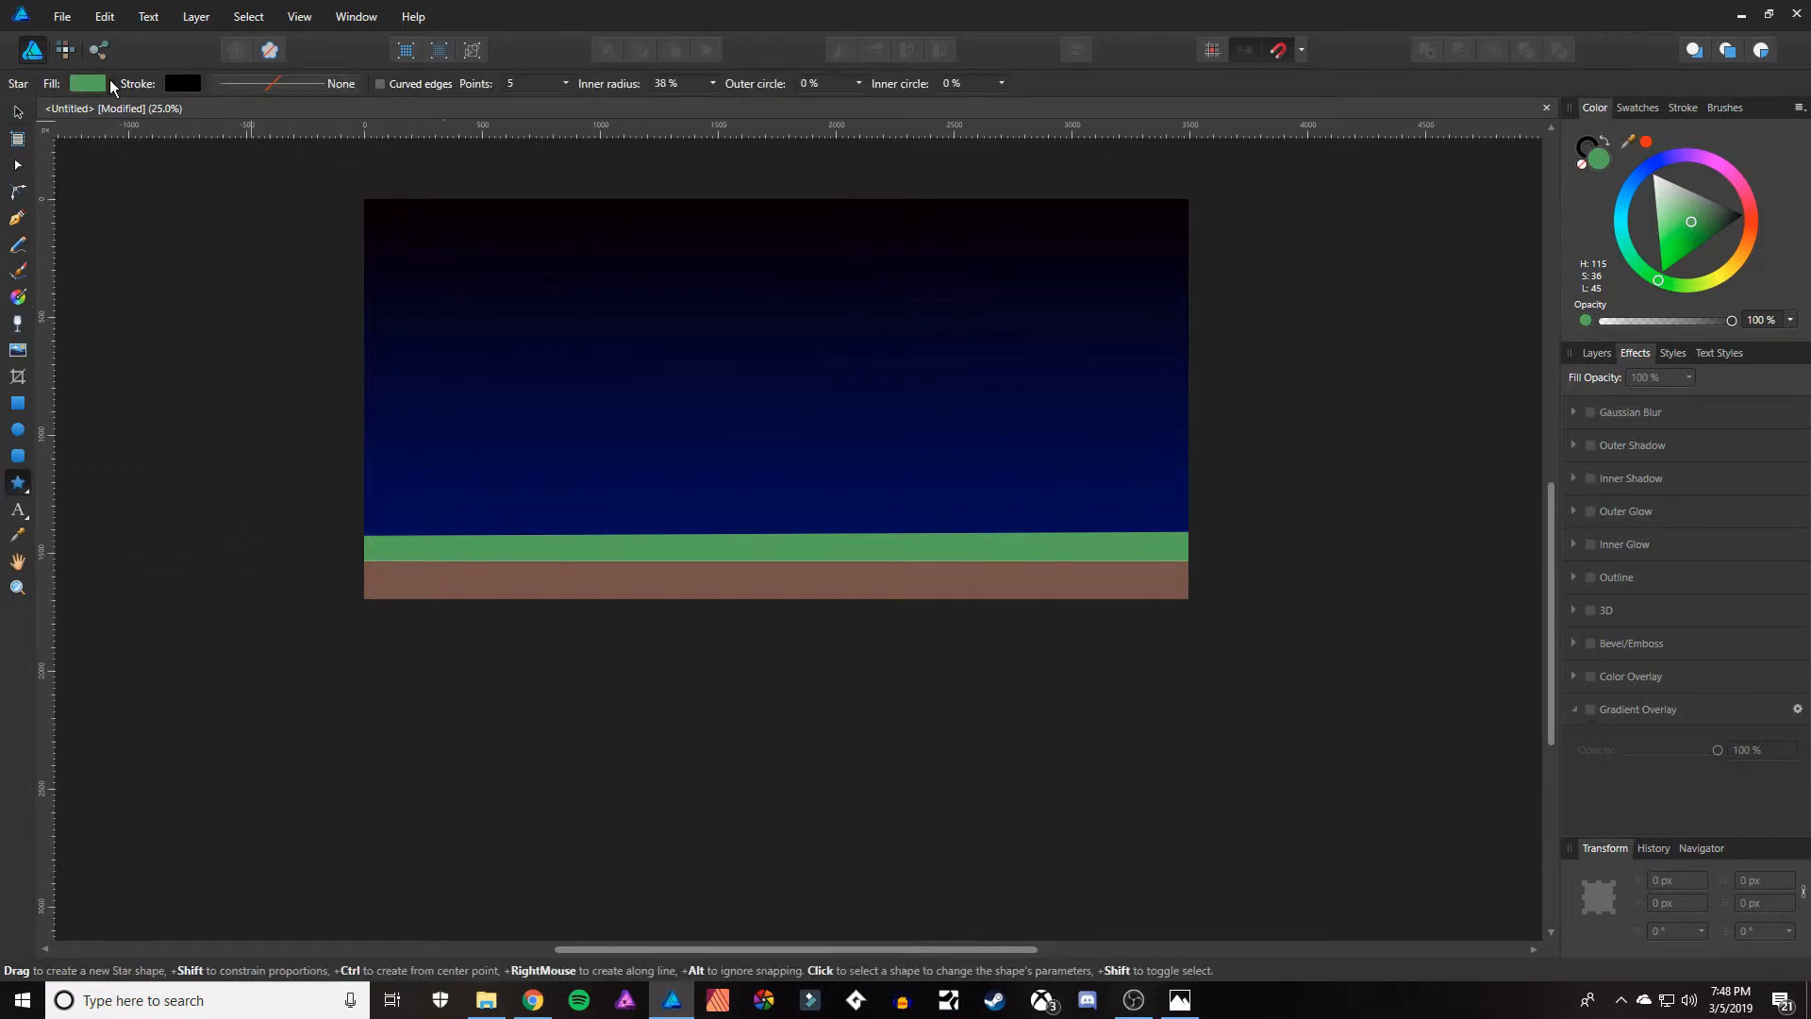
left_click(85, 84)
left_click_drag(139, 238, 124, 185)
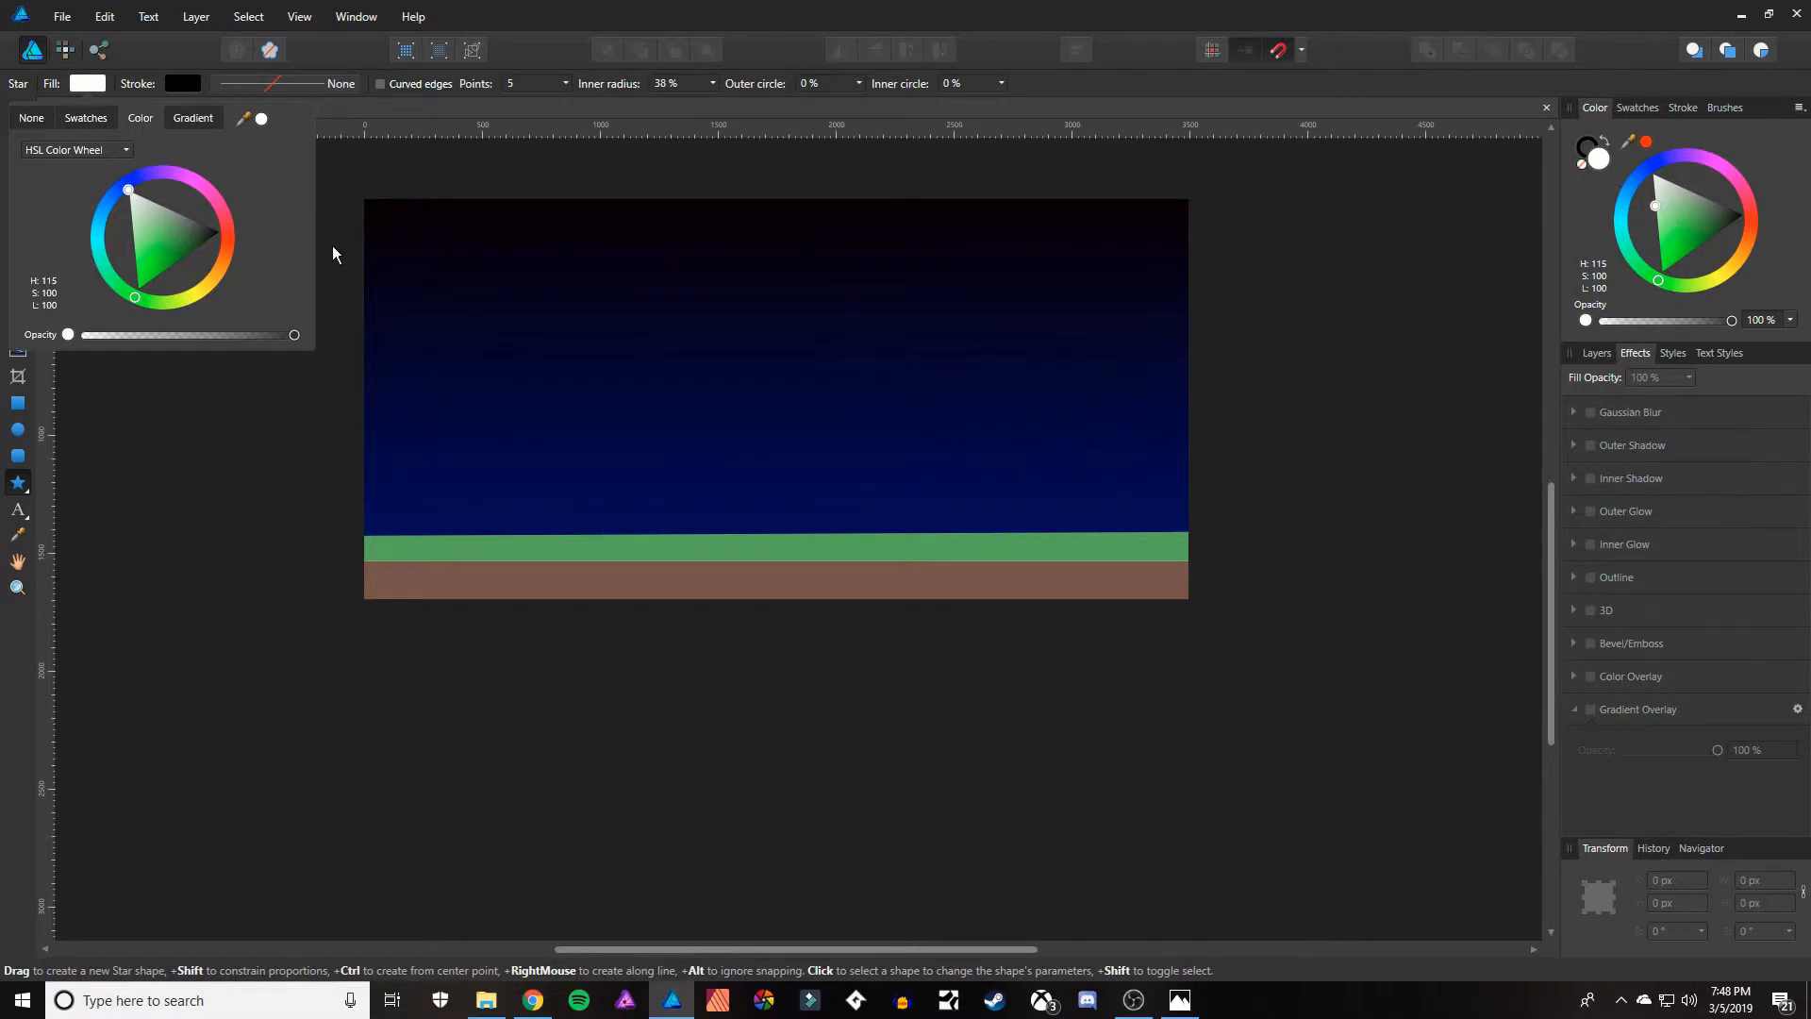
left_click(440, 243)
Draw nine small white five-pointed stars, about 55 to 76 px wide, scattered across the upper part of the sky.
left_click_drag(413, 238, 430, 258)
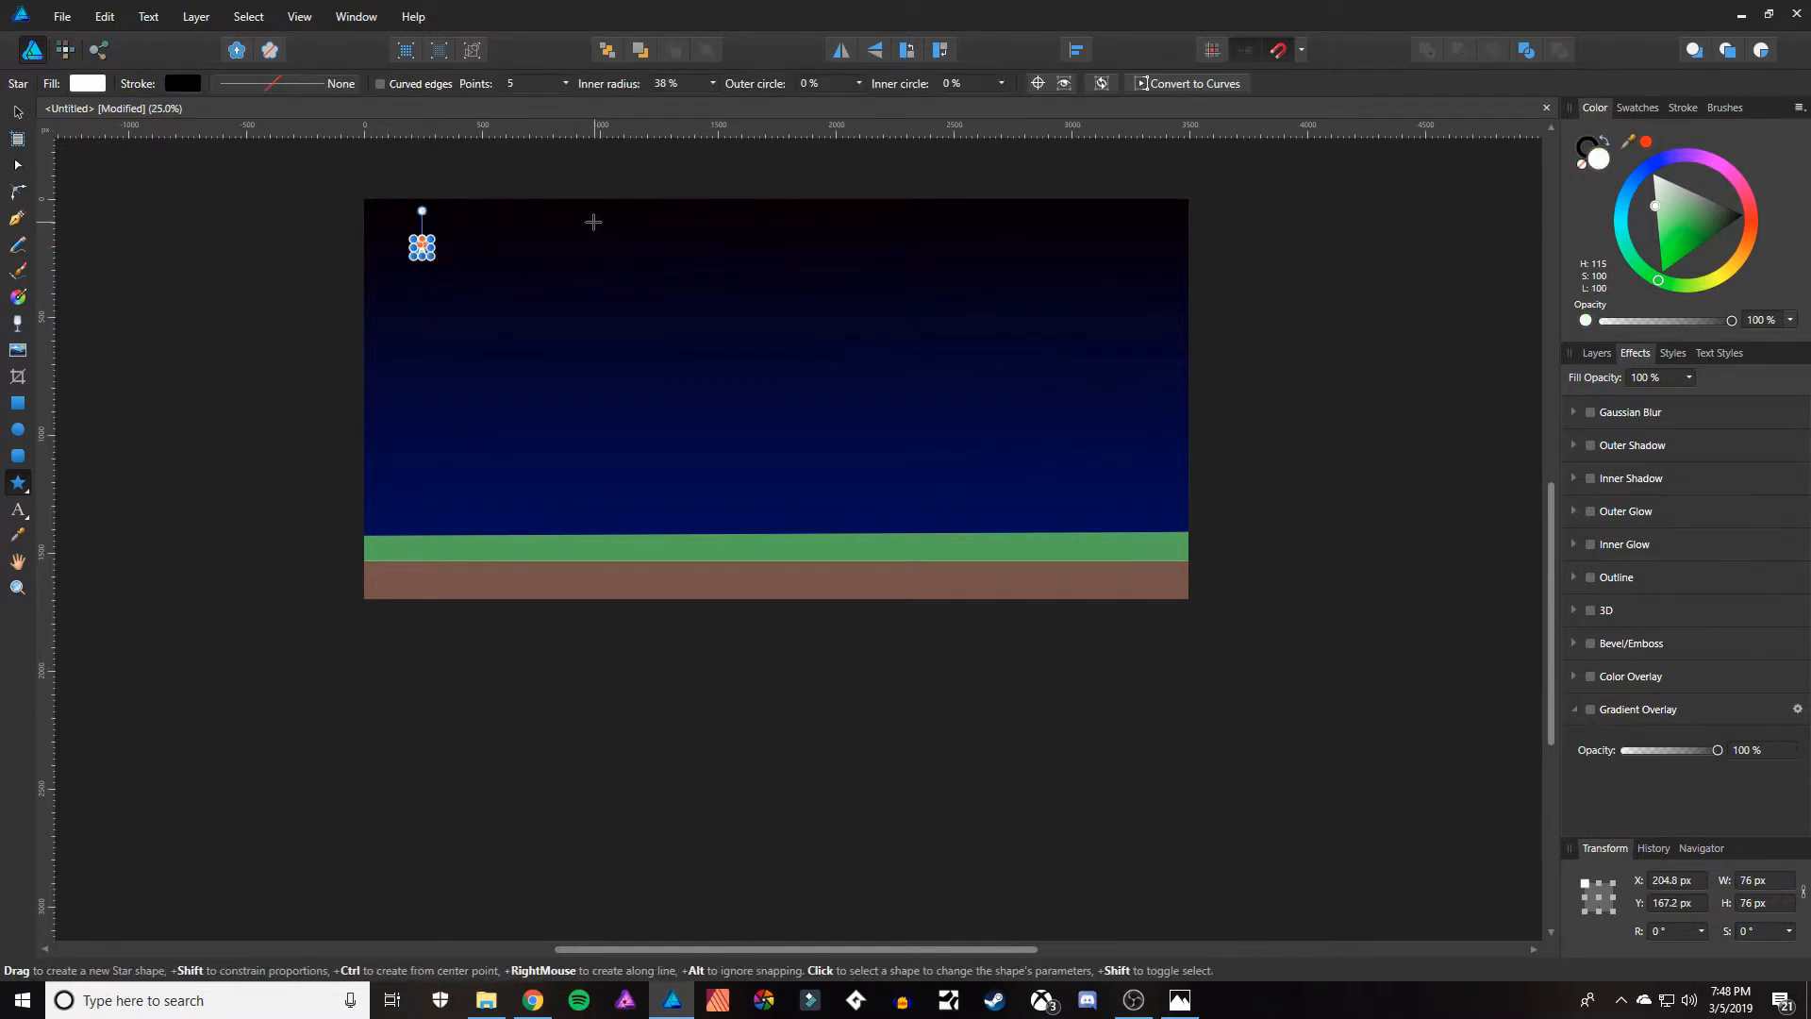
left_click_drag(599, 230, 604, 230)
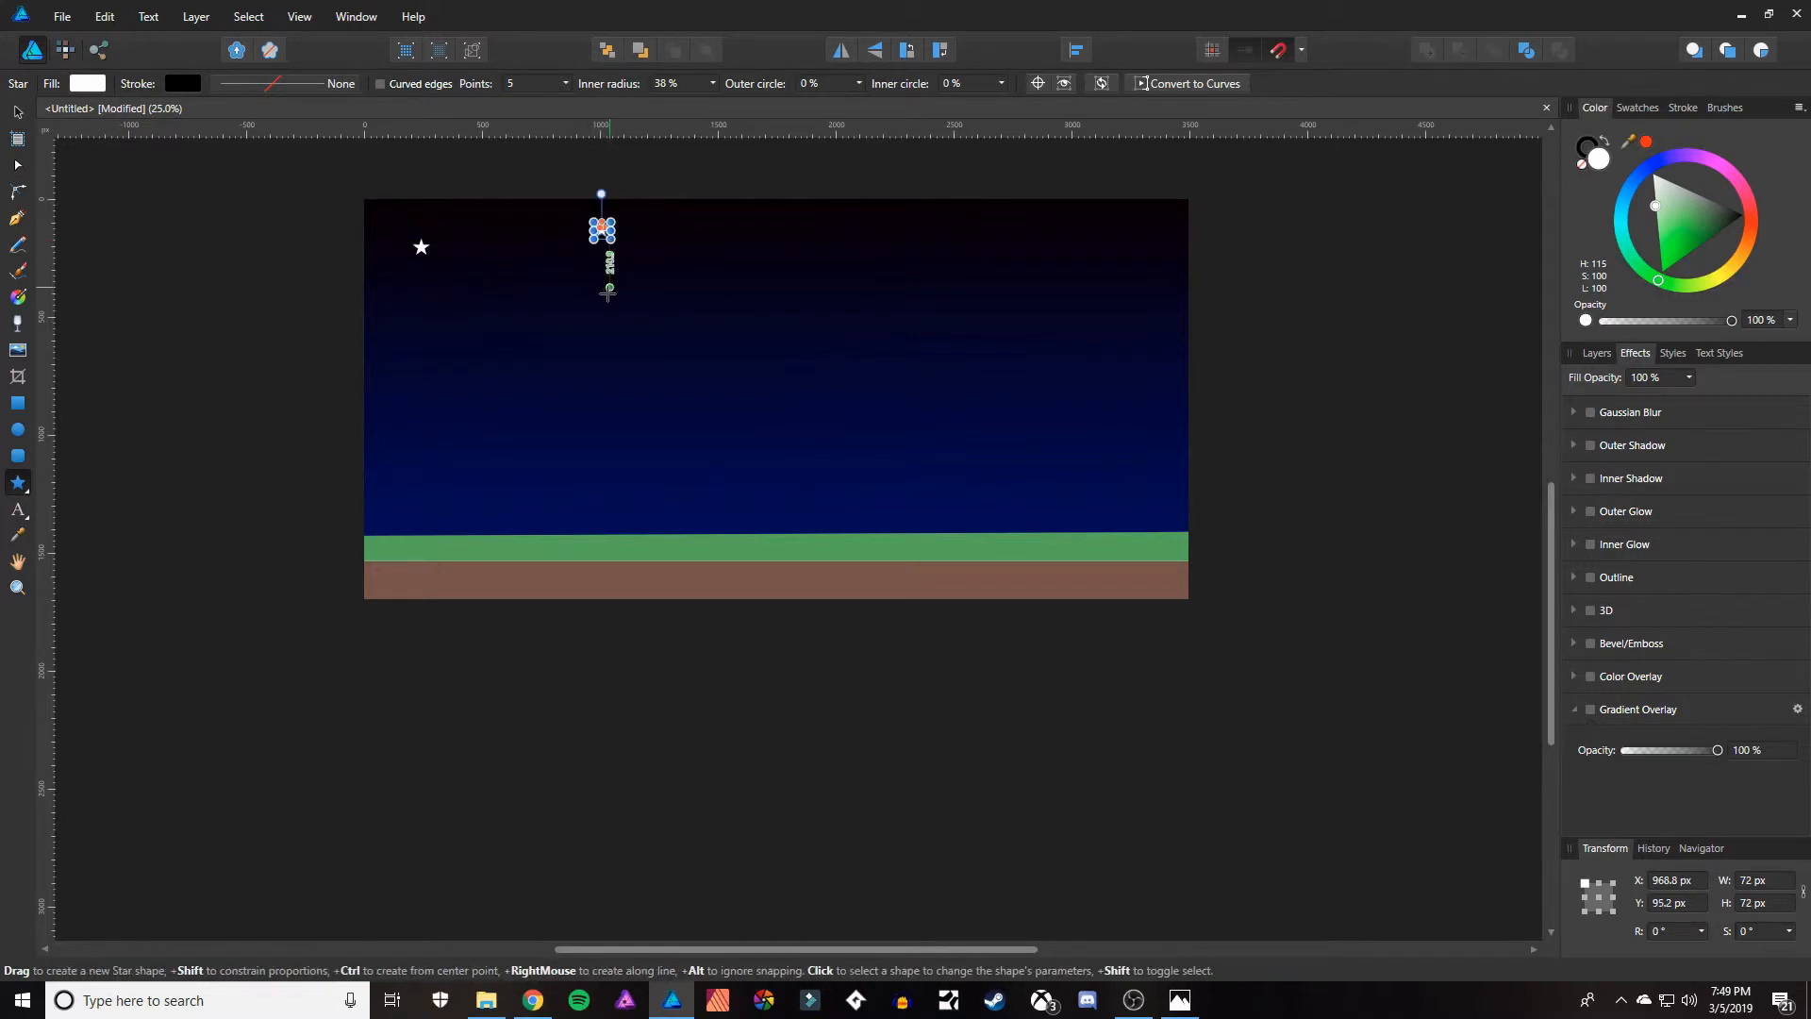
left_click_drag(497, 308, 518, 316)
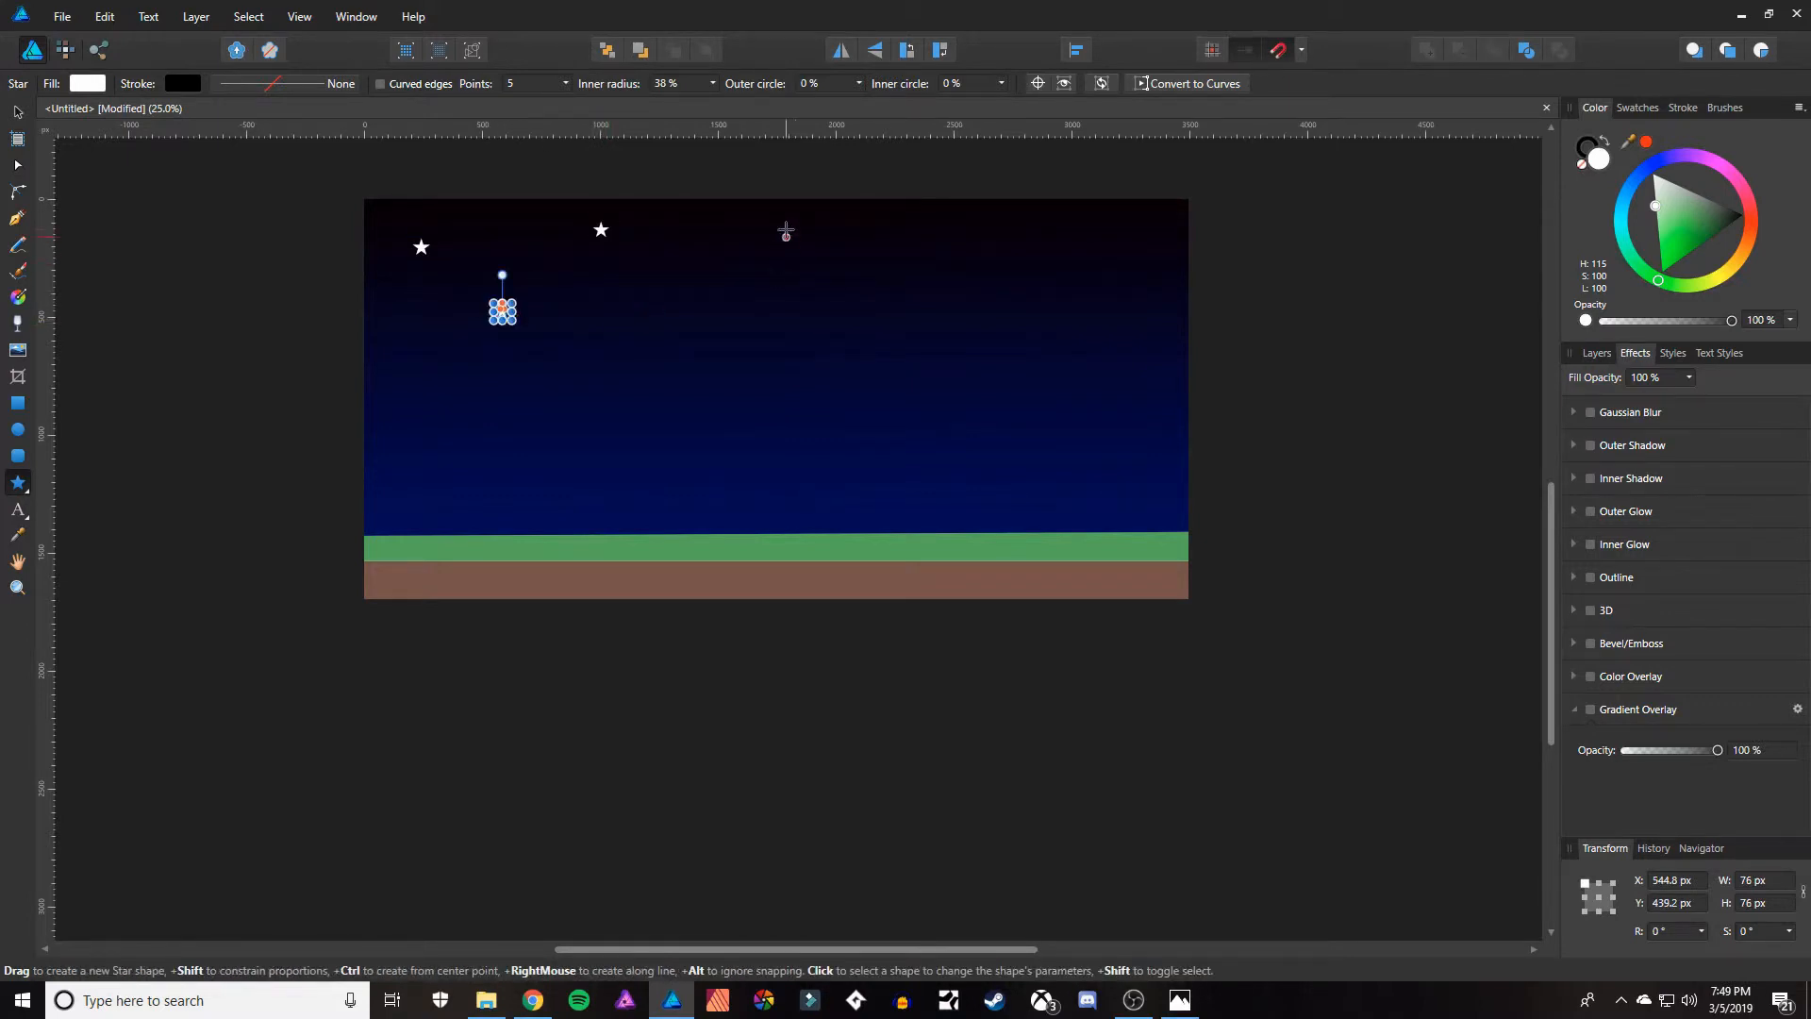
left_click_drag(786, 223, 800, 236)
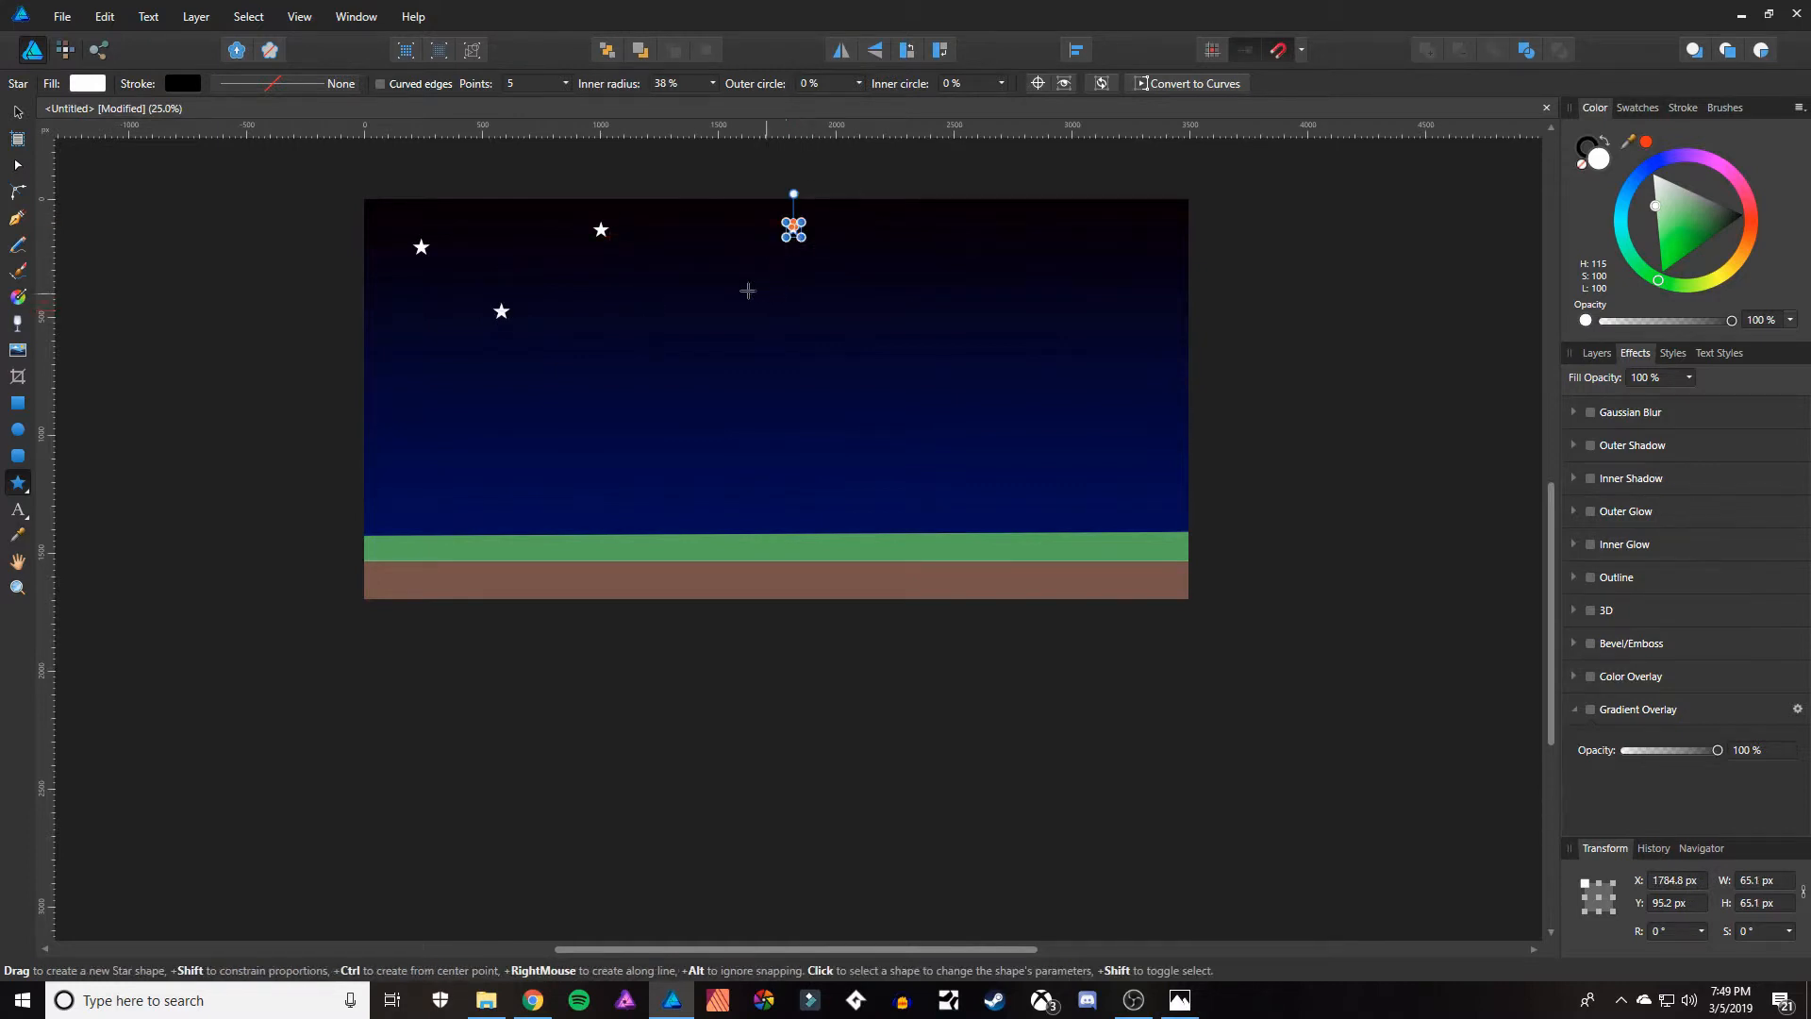
left_click_drag(691, 274, 706, 289)
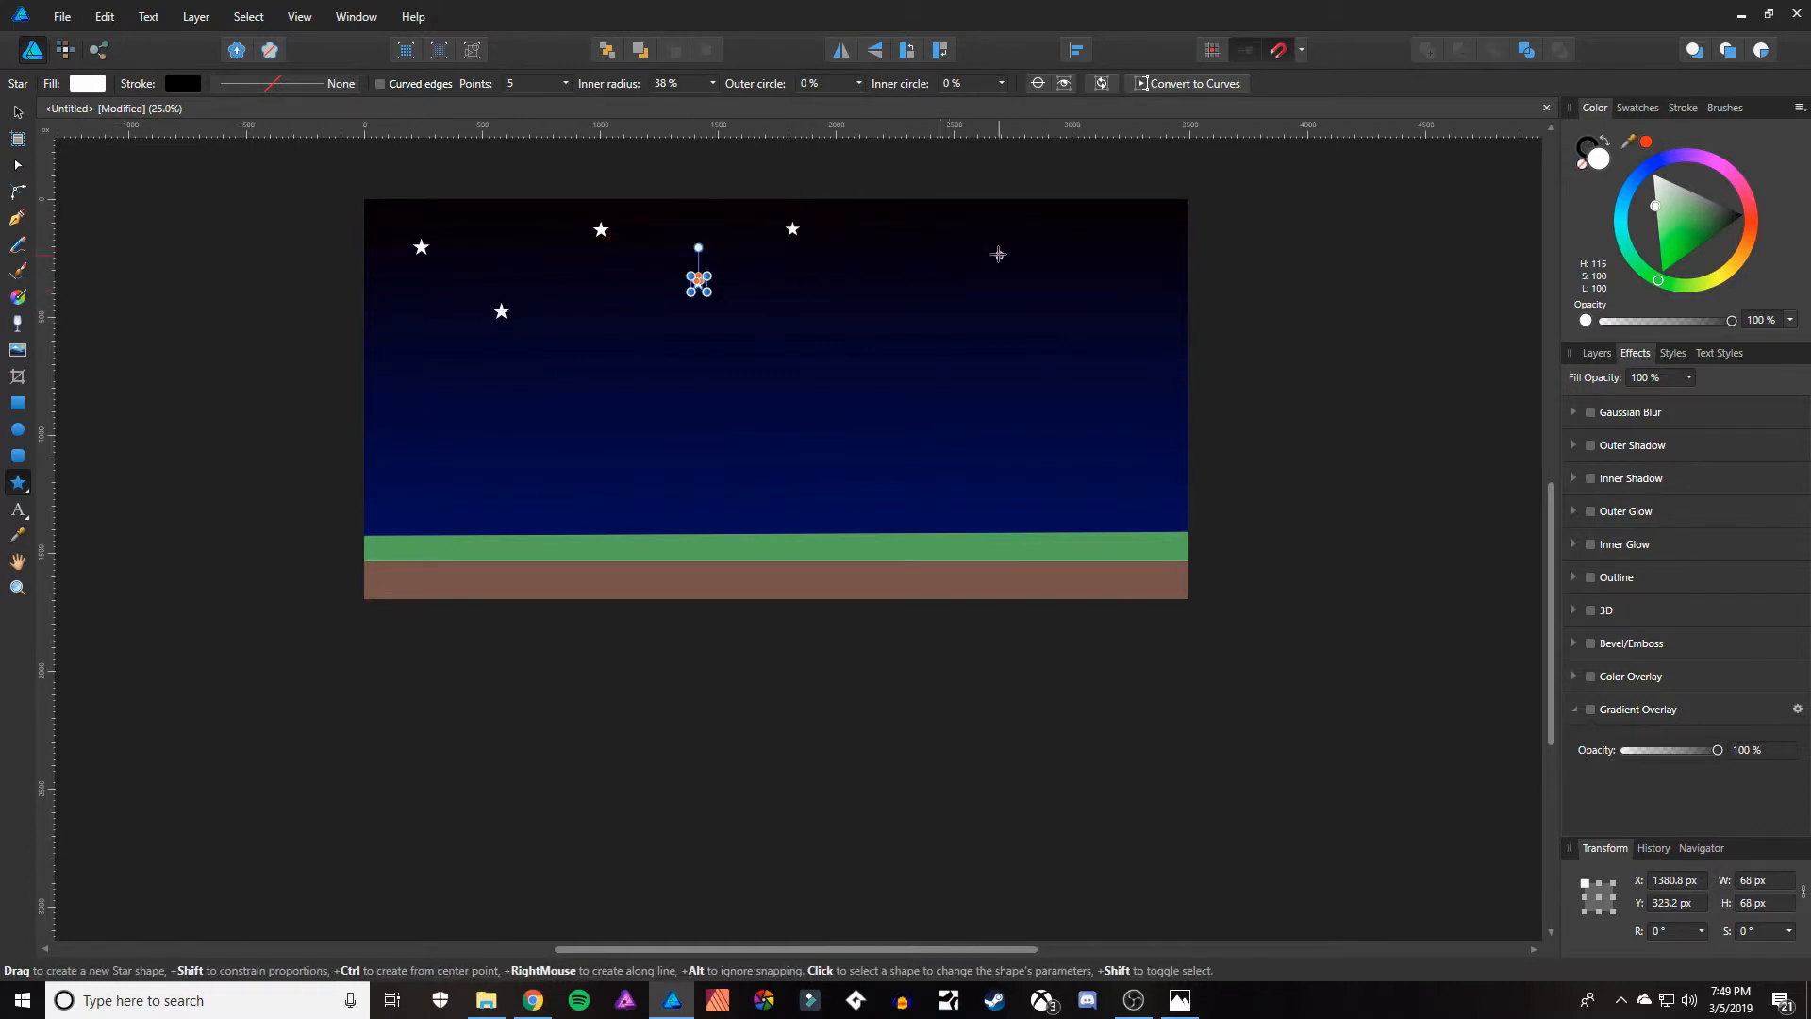
left_click_drag(948, 221, 967, 240)
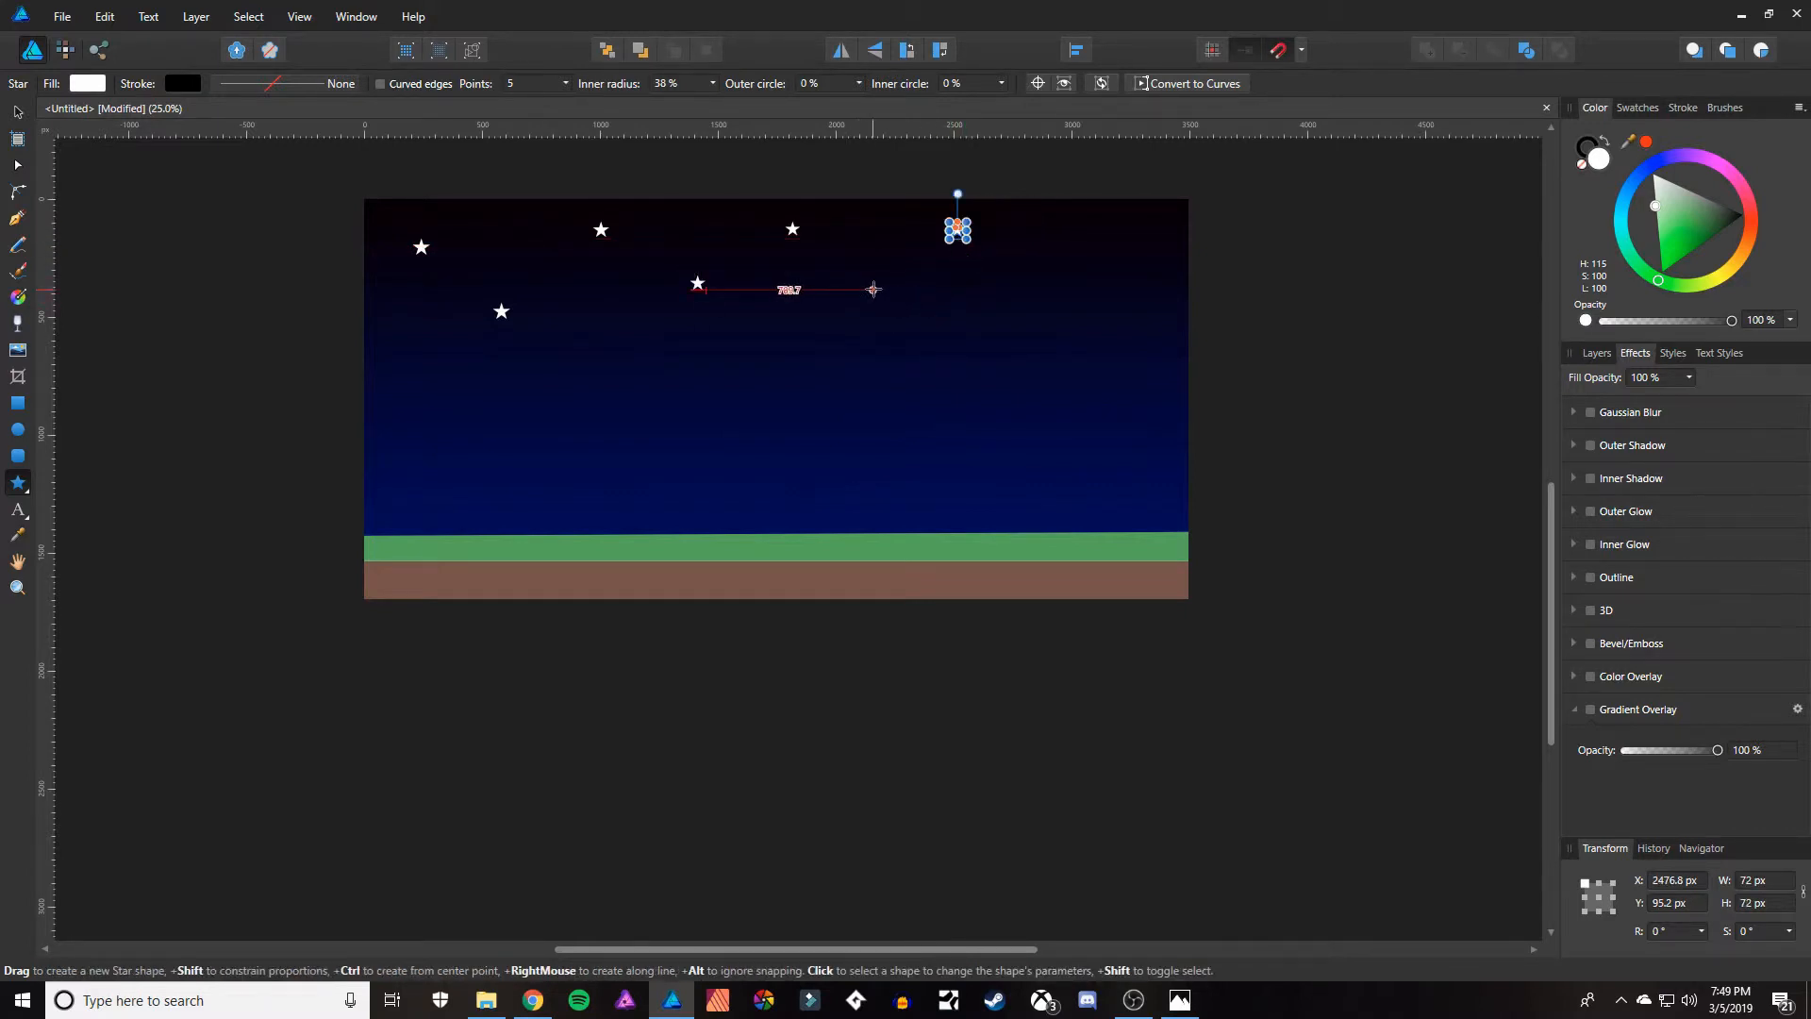
left_click_drag(875, 290, 886, 302)
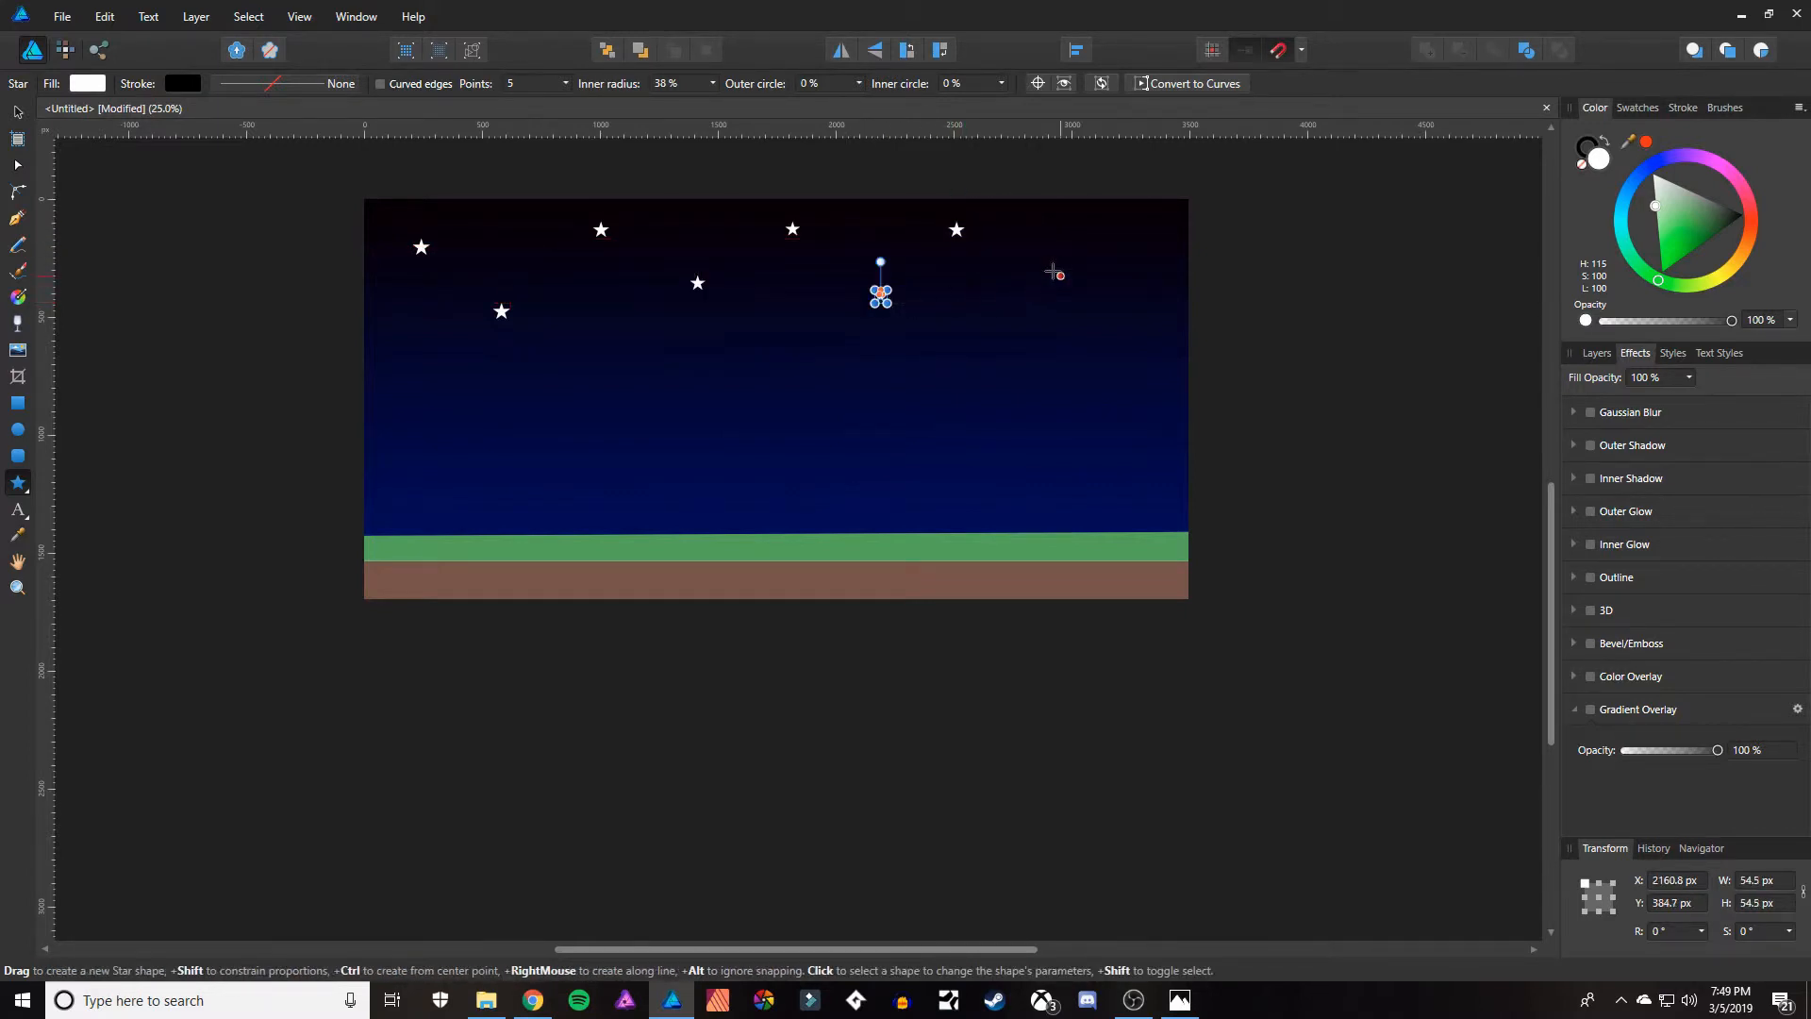
left_click_drag(1077, 228, 1044, 294)
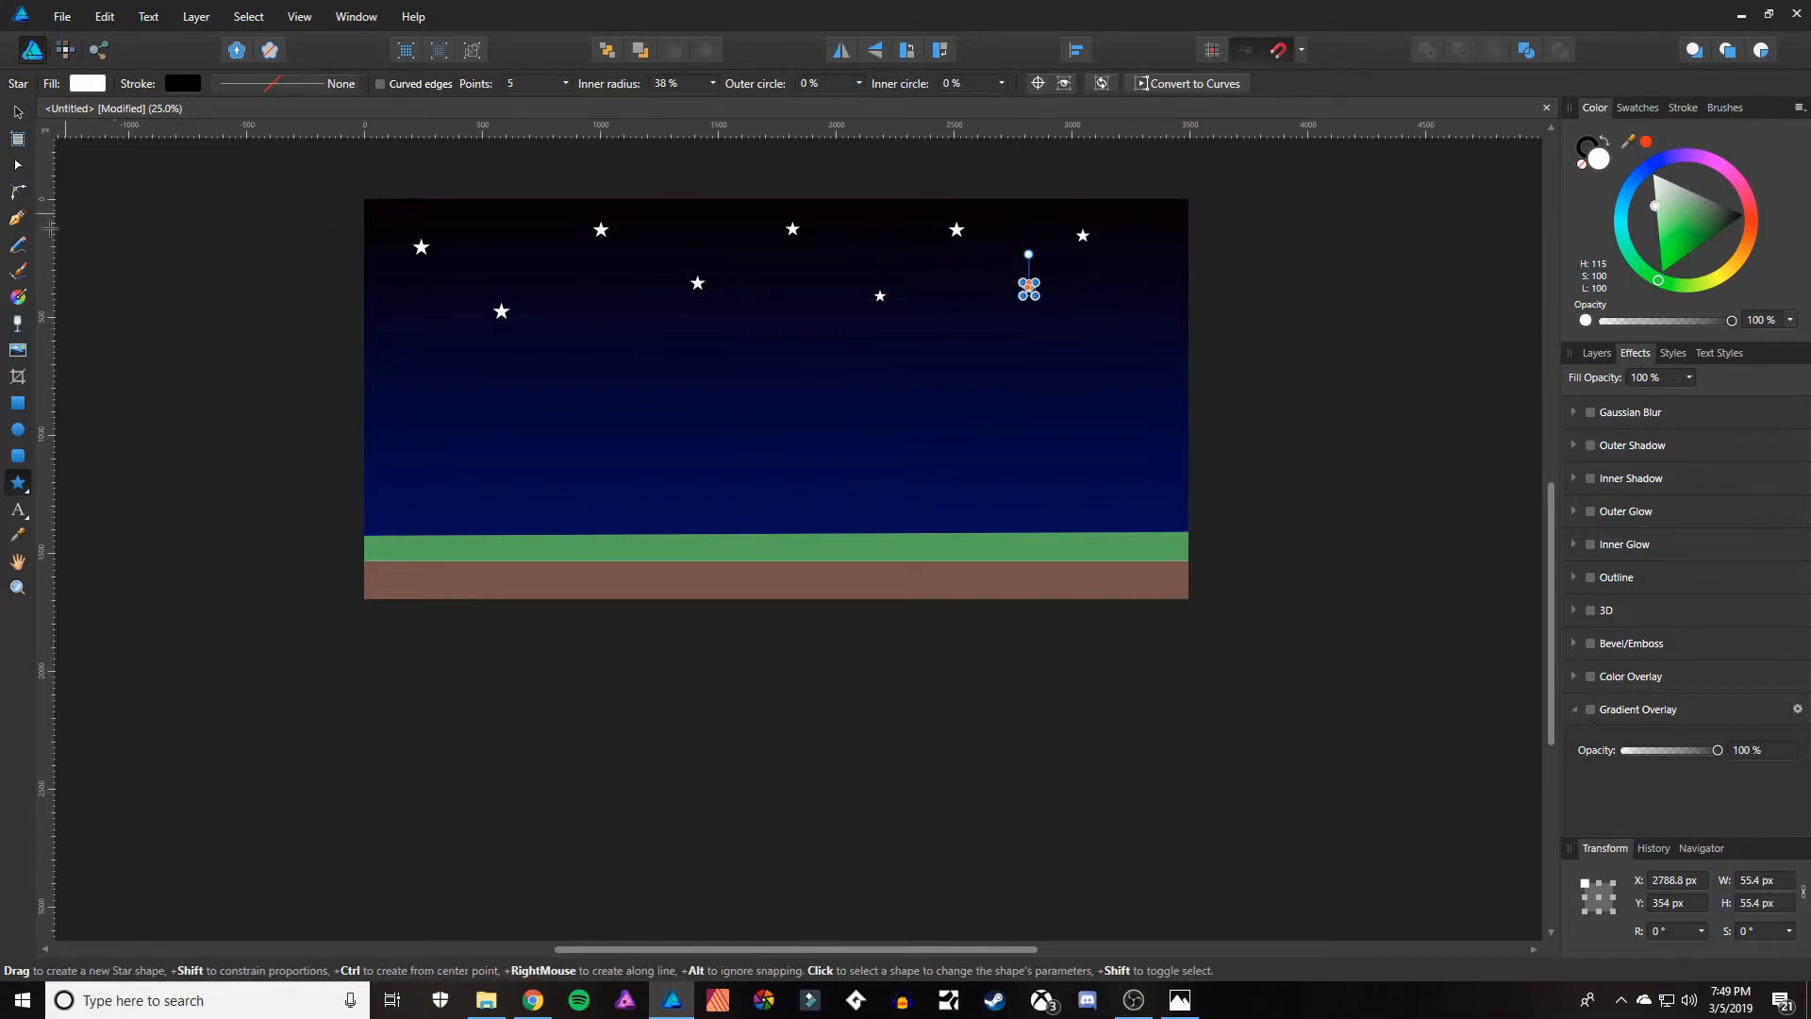
left_click(18, 431)
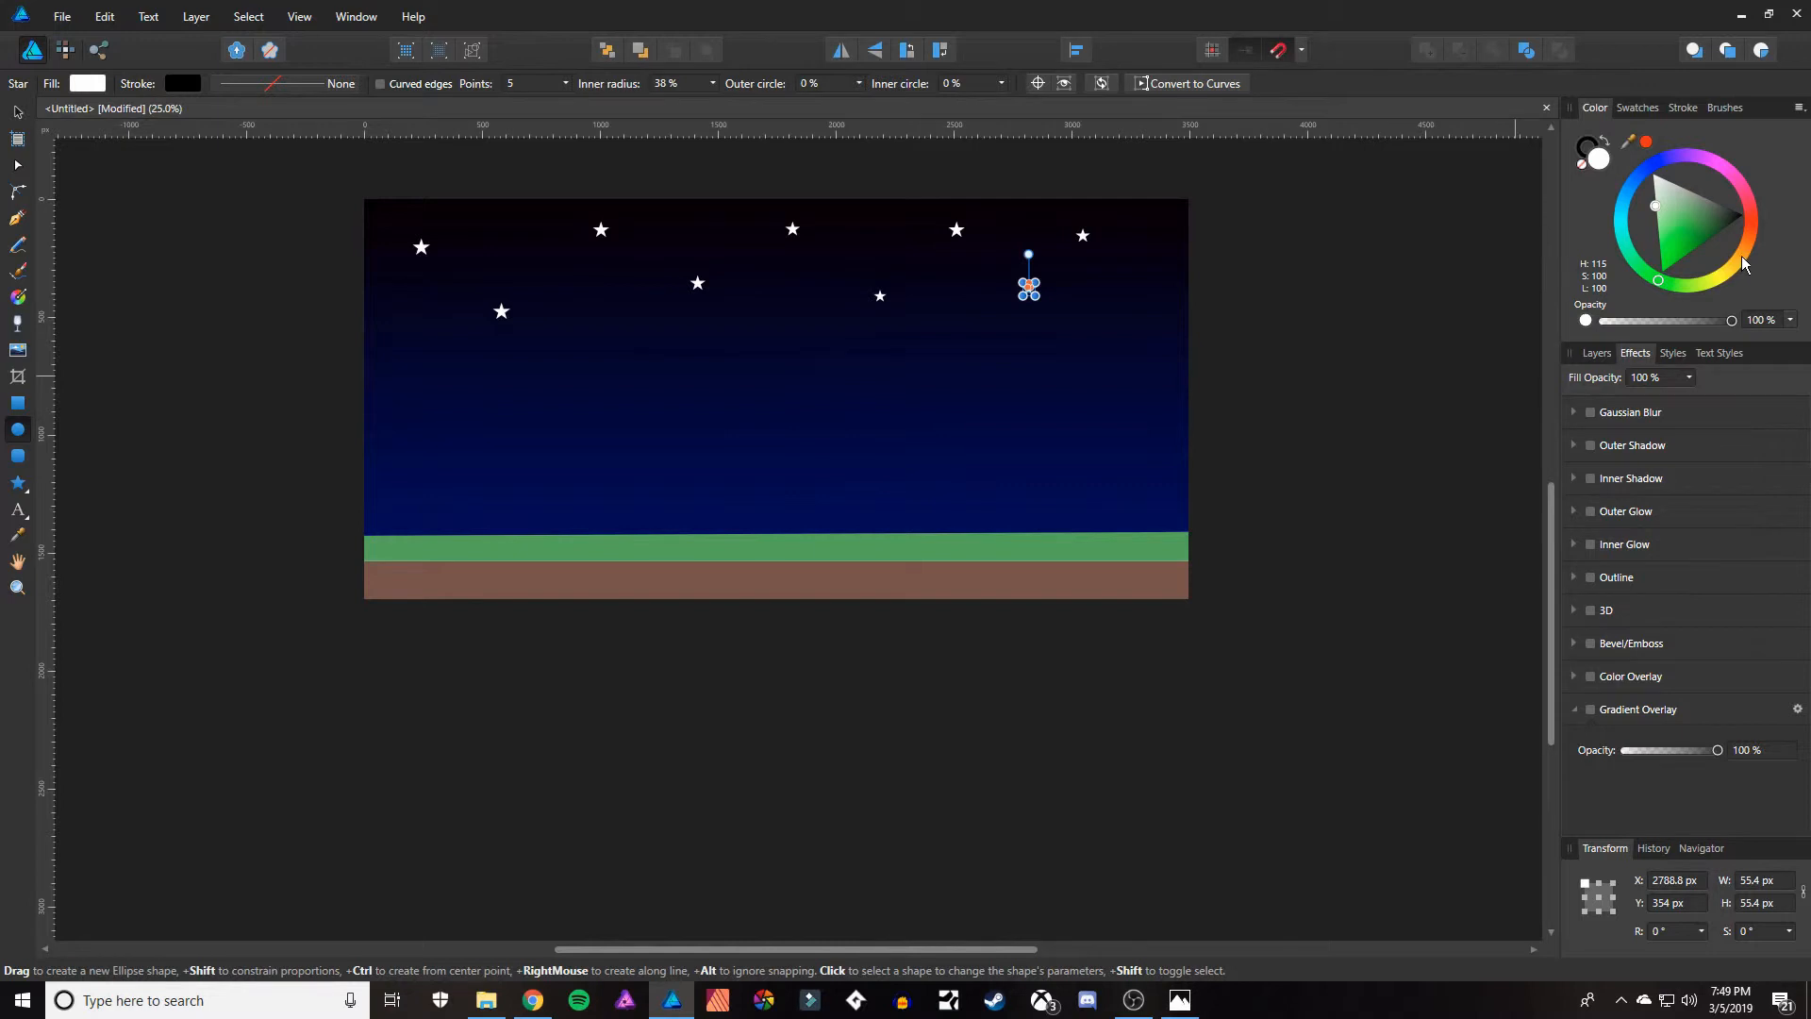
mouse_move(1741, 256)
left_mouse_down()
mouse_move(1774, 224)
mouse_move(1767, 270)
left_mouse_up()
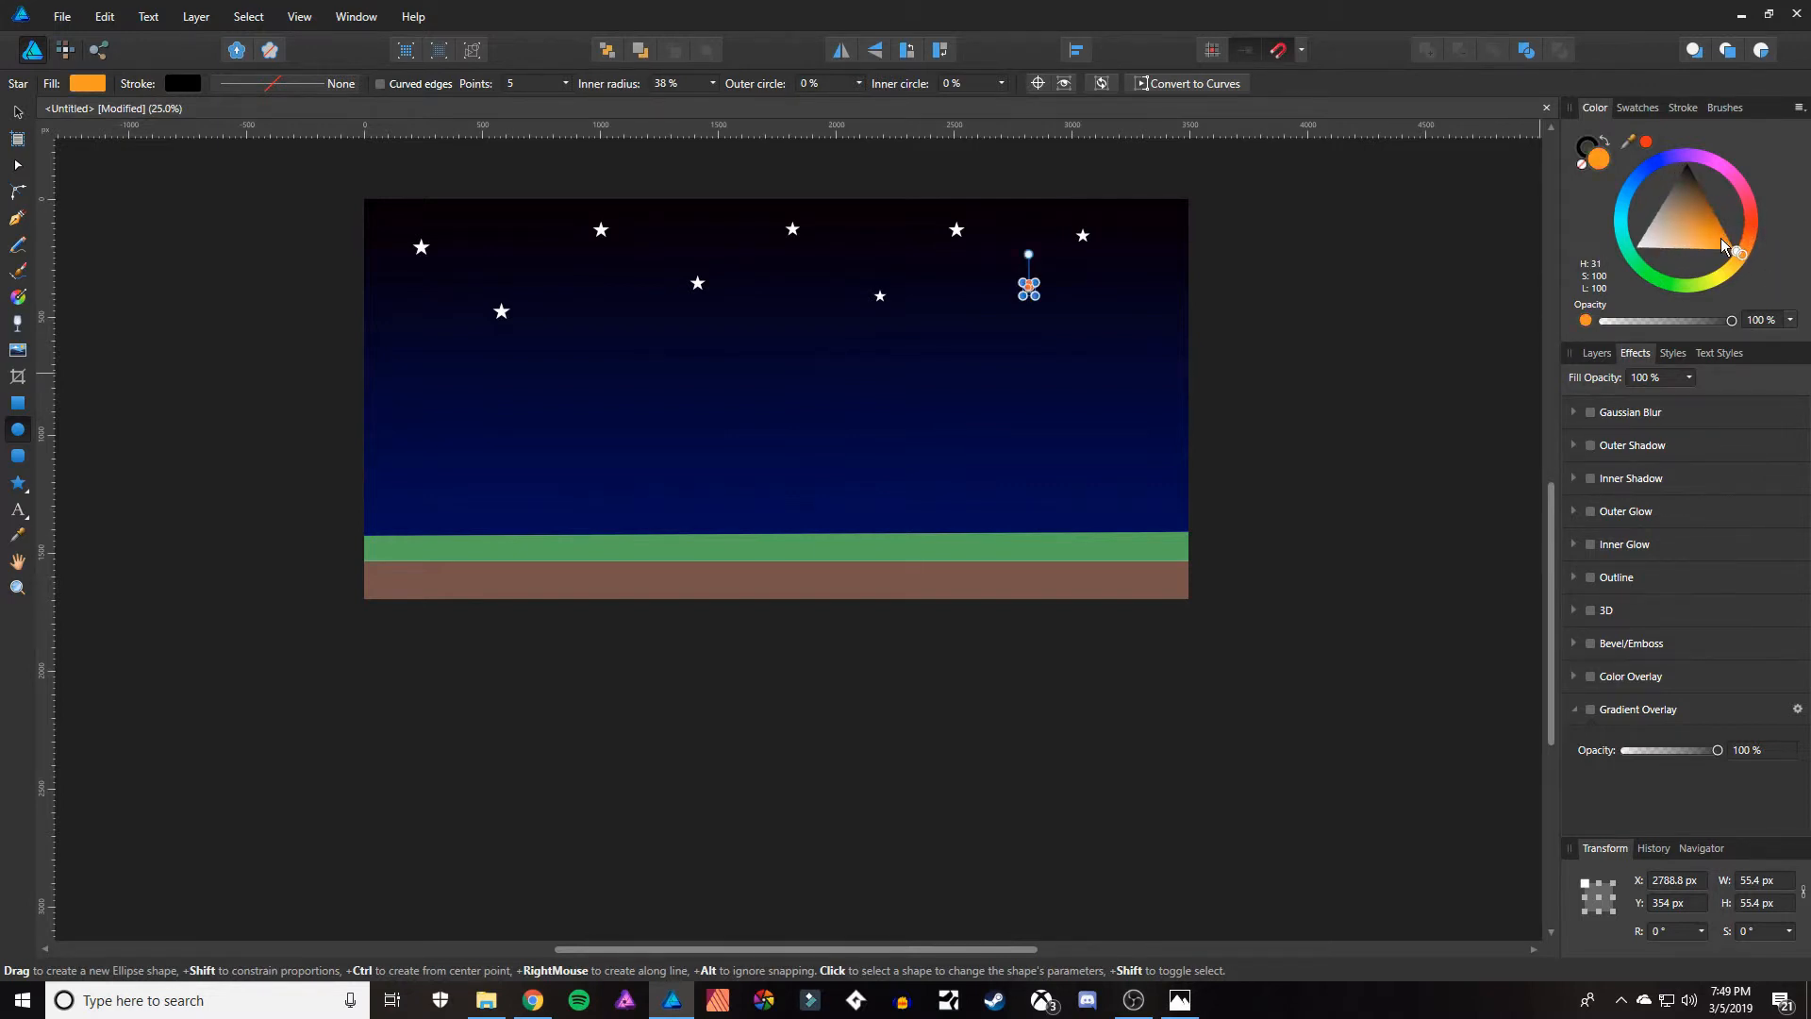
key("ctrl+z")
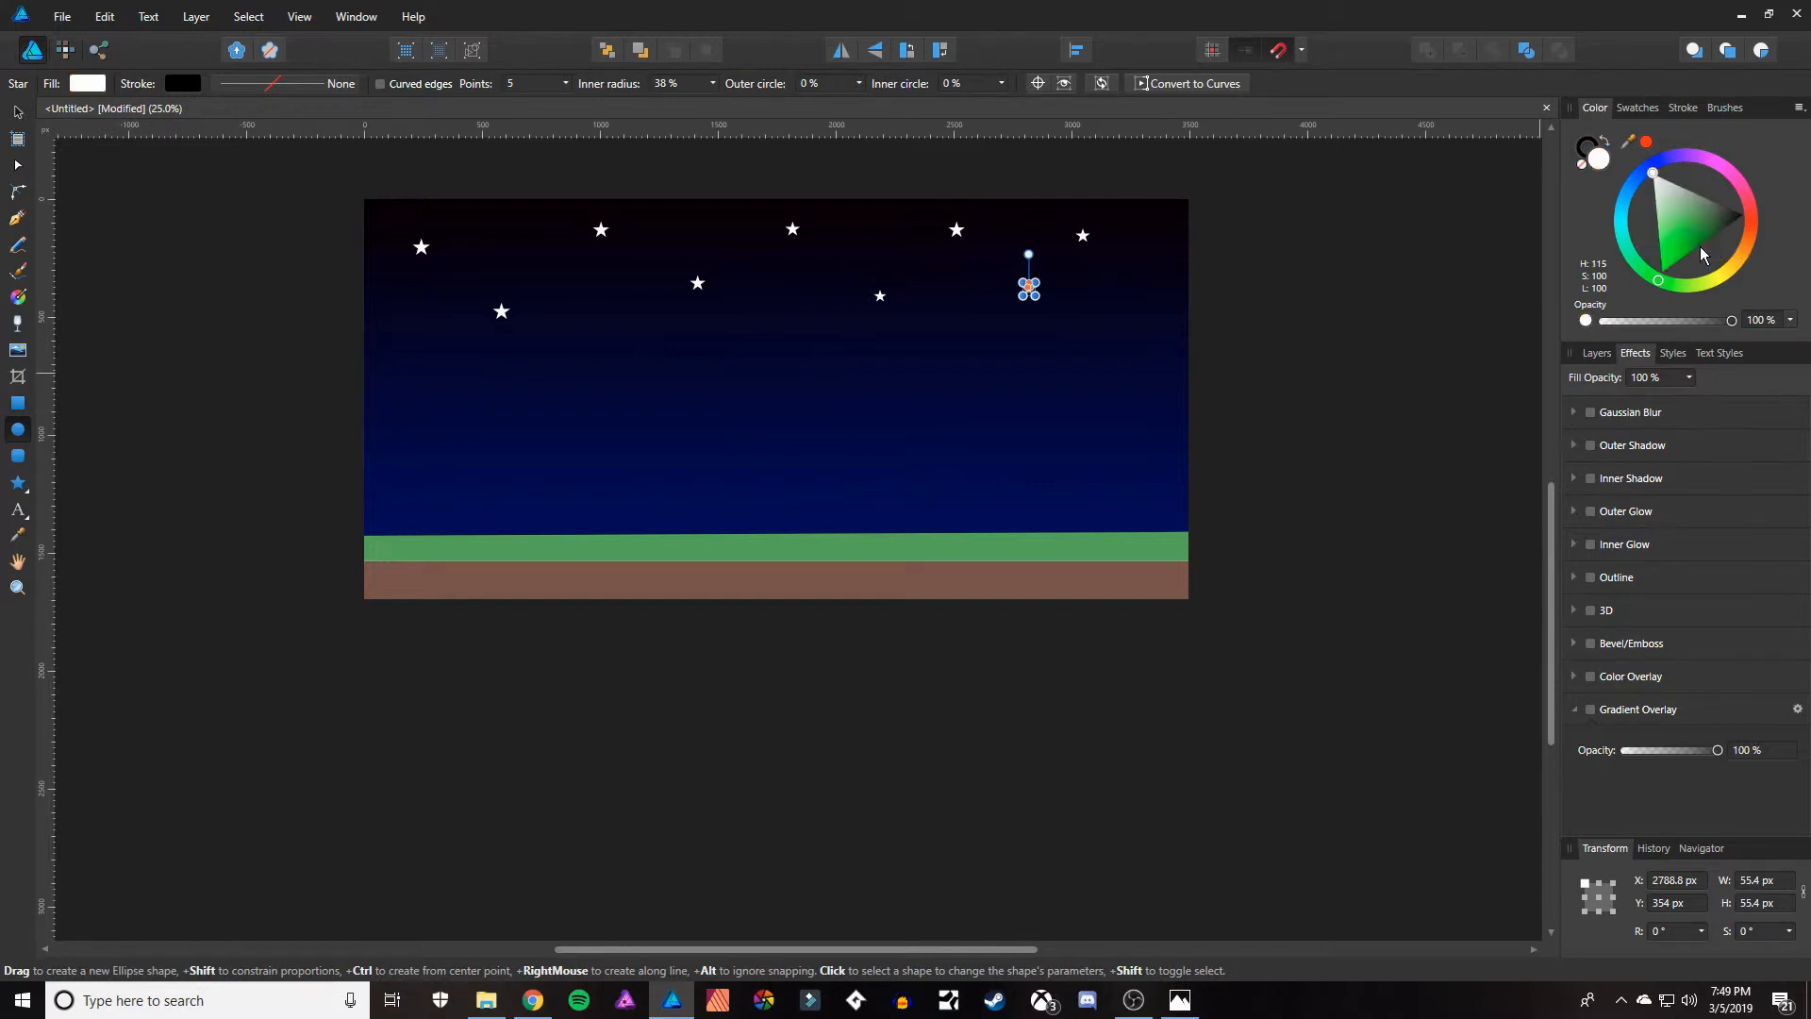
Deselect the last star, draw a circle about 752 px in diameter with the Ellipse tool, and move it to the canvas's lower right corner.
left_click(544, 184)
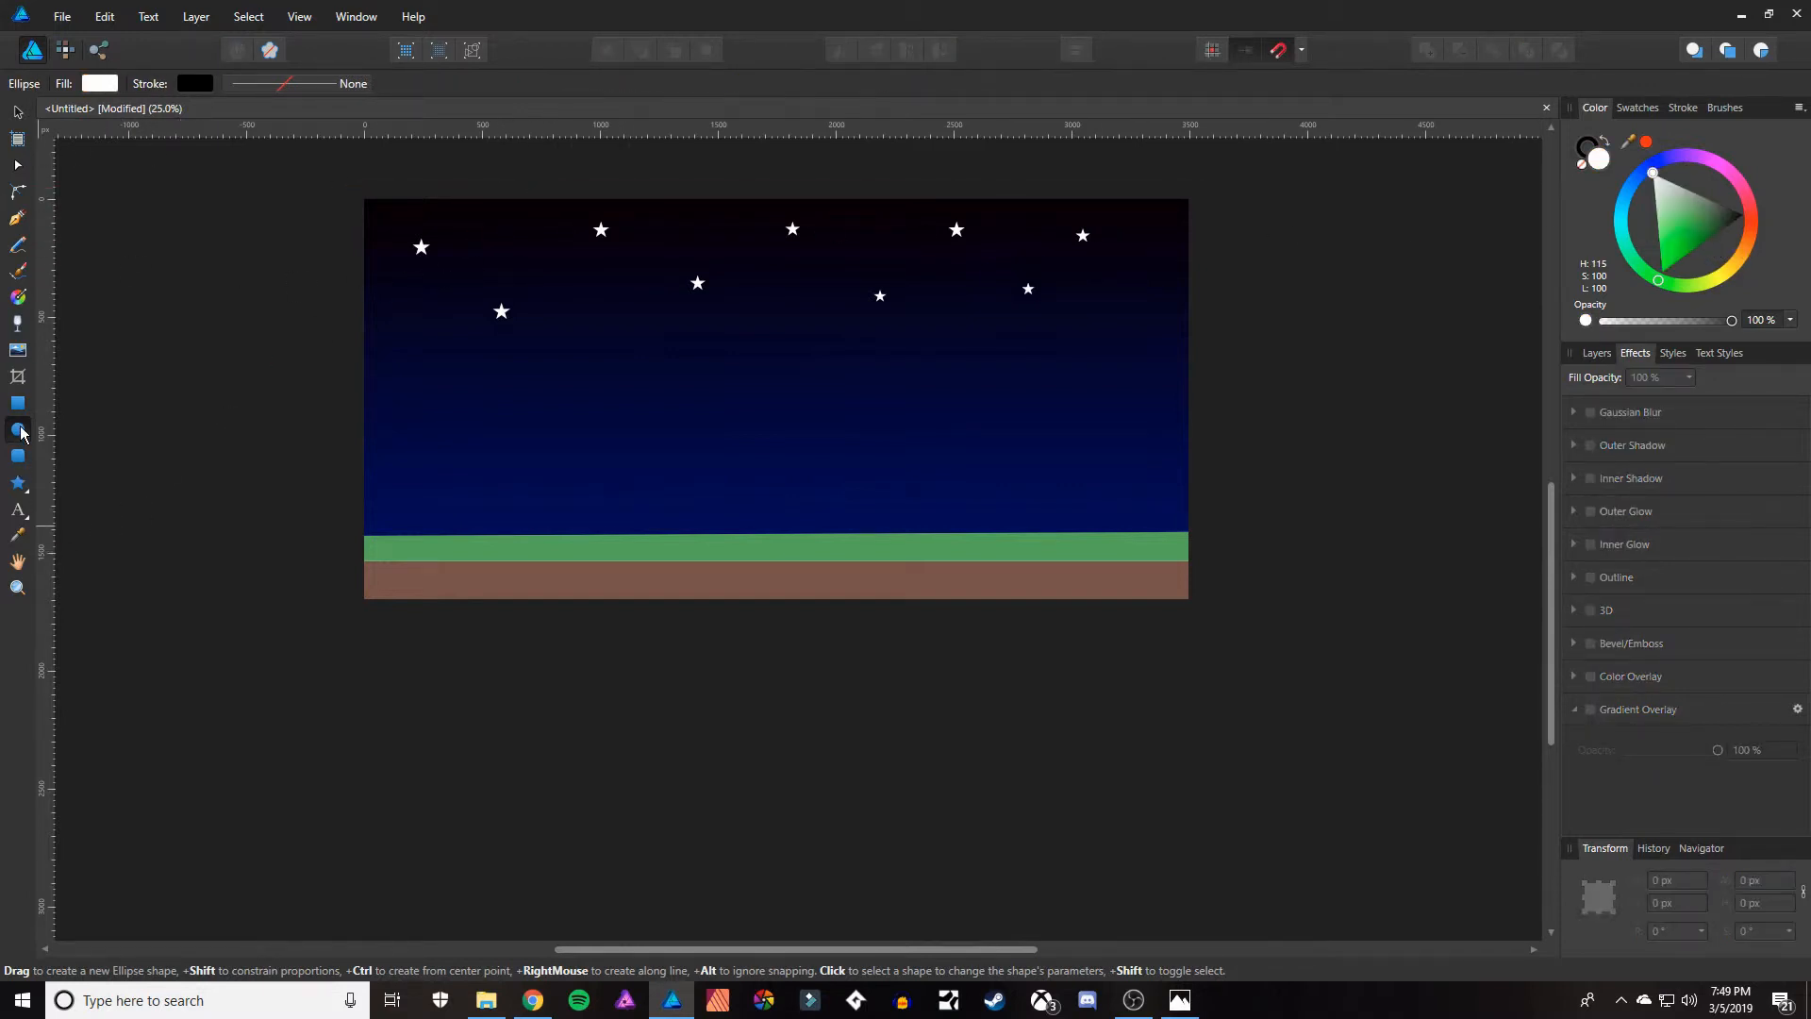
left_click_drag(1107, 391, 1301, 568)
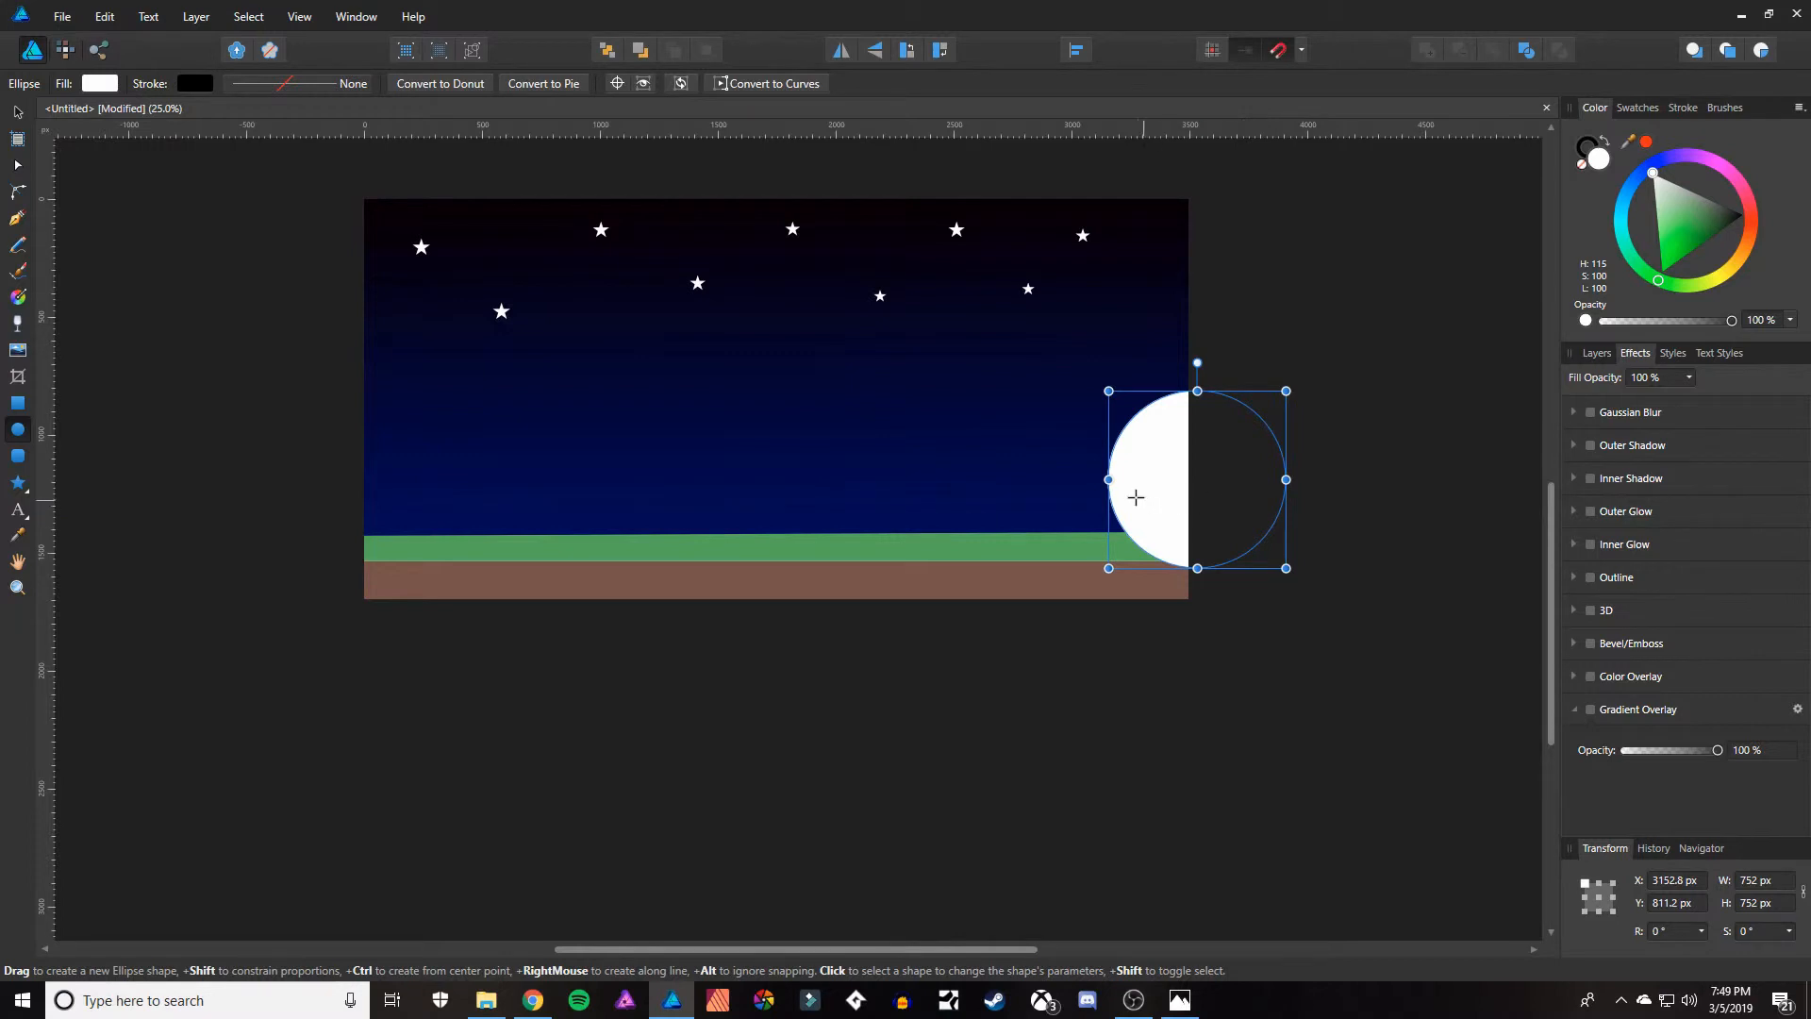
key("v")
left_click_drag(1111, 472, 1215, 510)
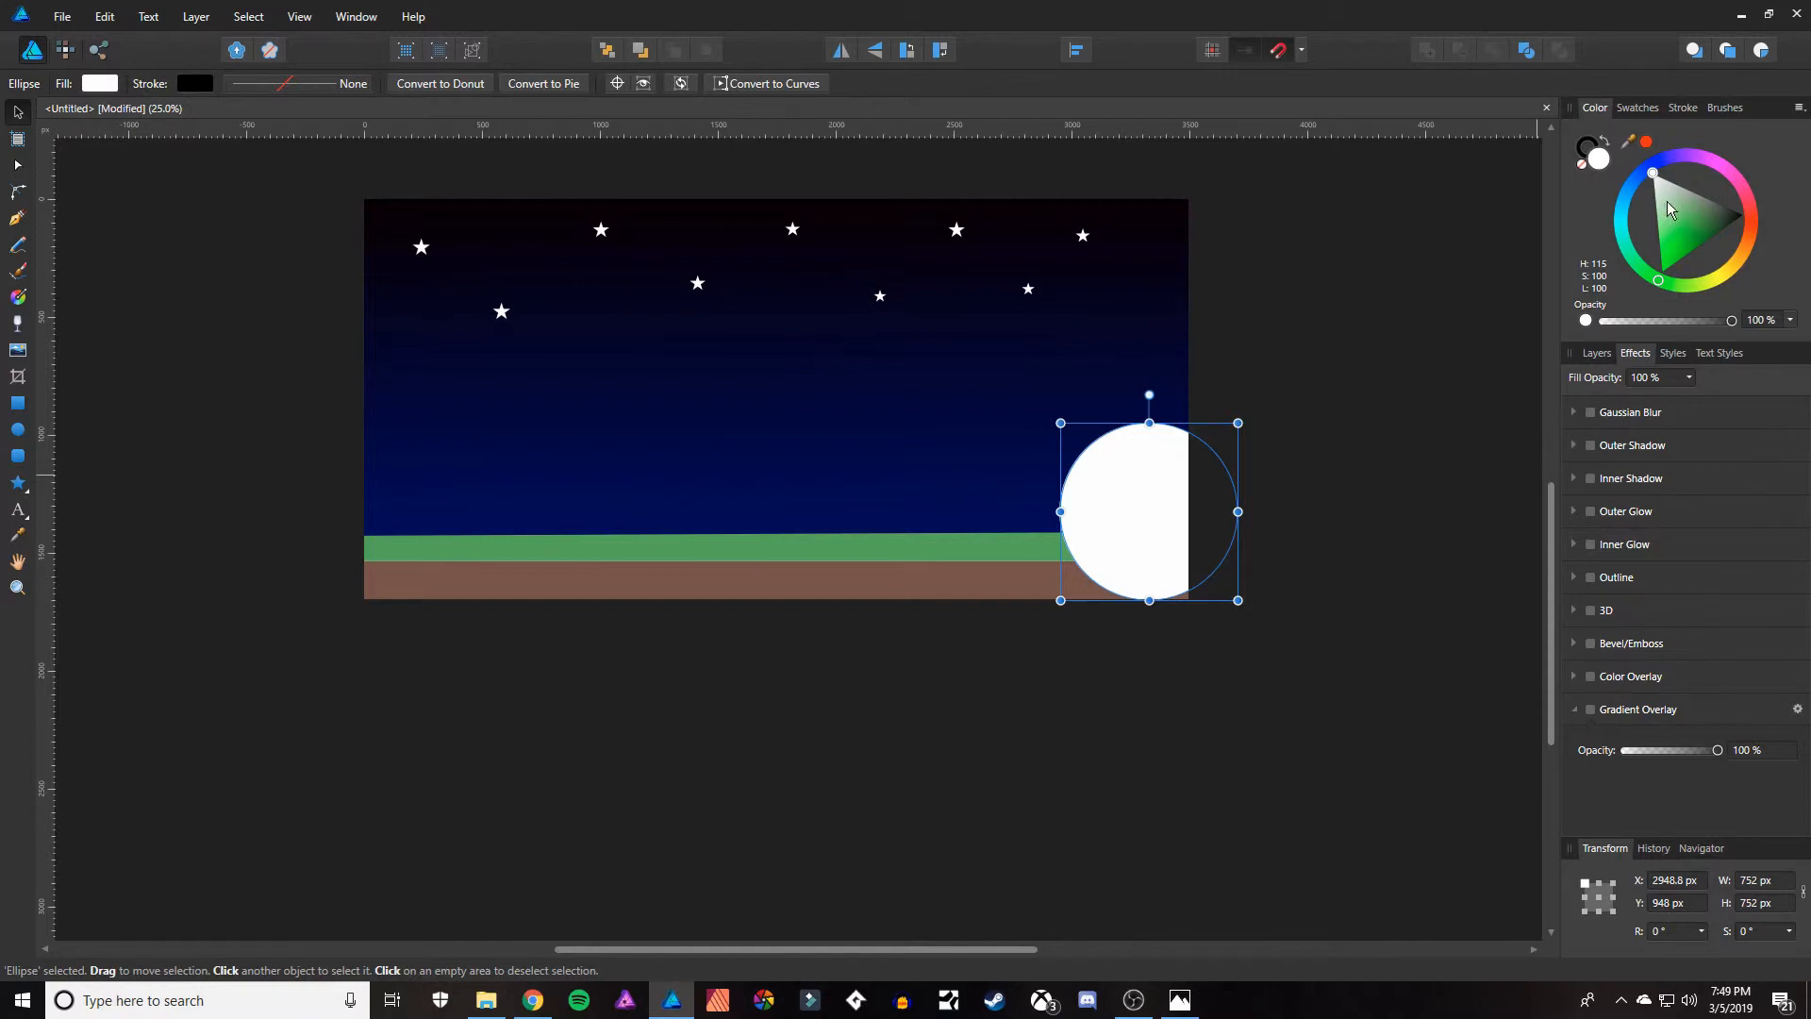
Fill the circle with orange, H 28, S 100, and add a white Outer Glow with a radius of about 28 px.
left_click_drag(1740, 257, 1756, 257)
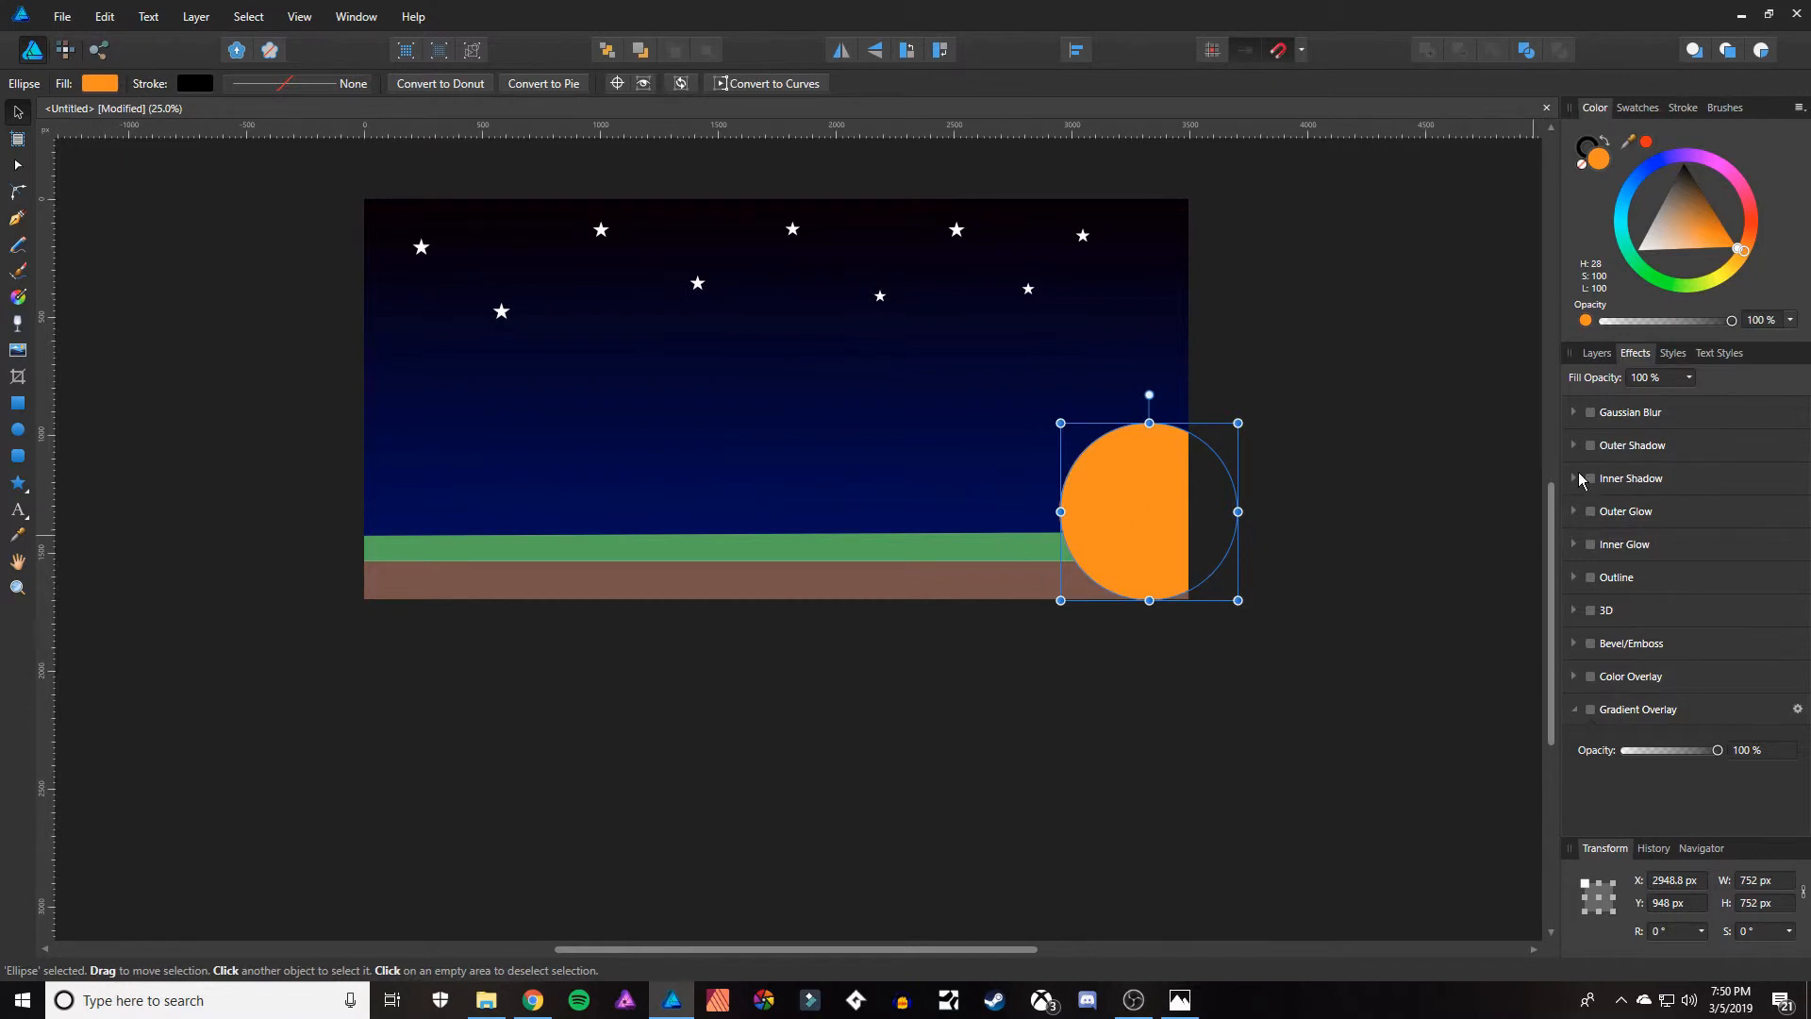
left_click(1590, 512)
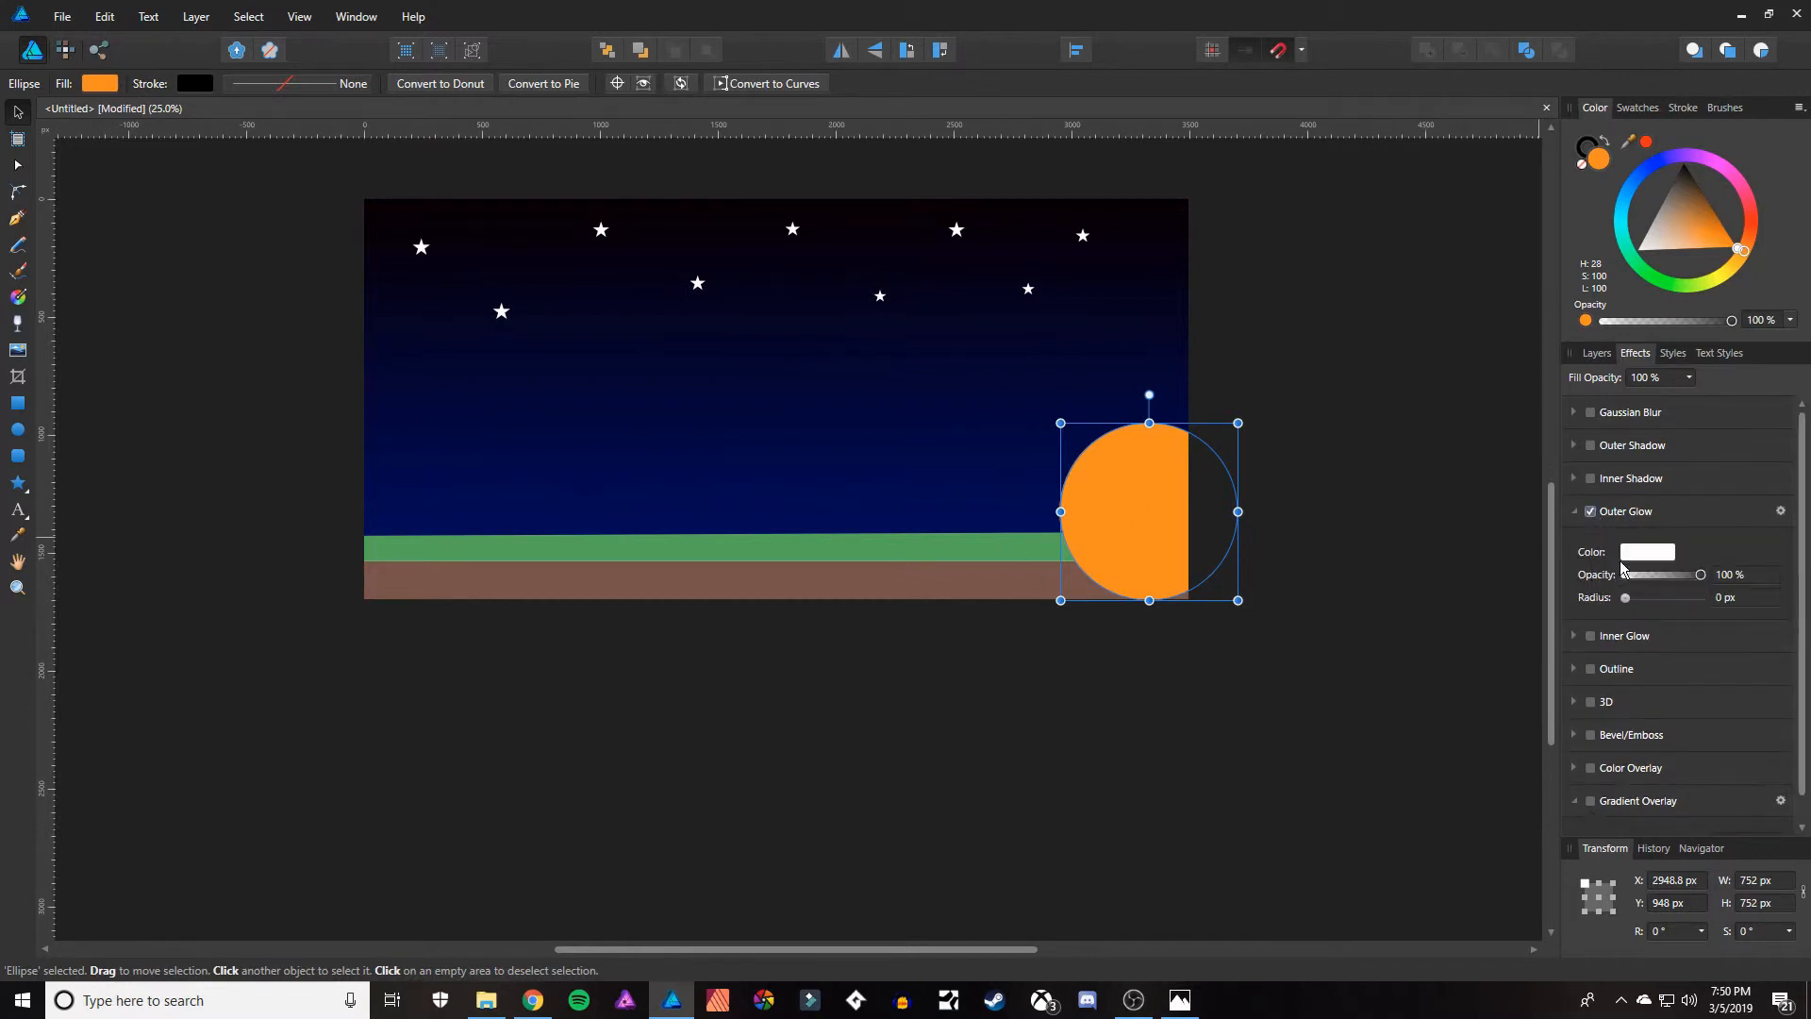
left_click_drag(1625, 597, 1674, 598)
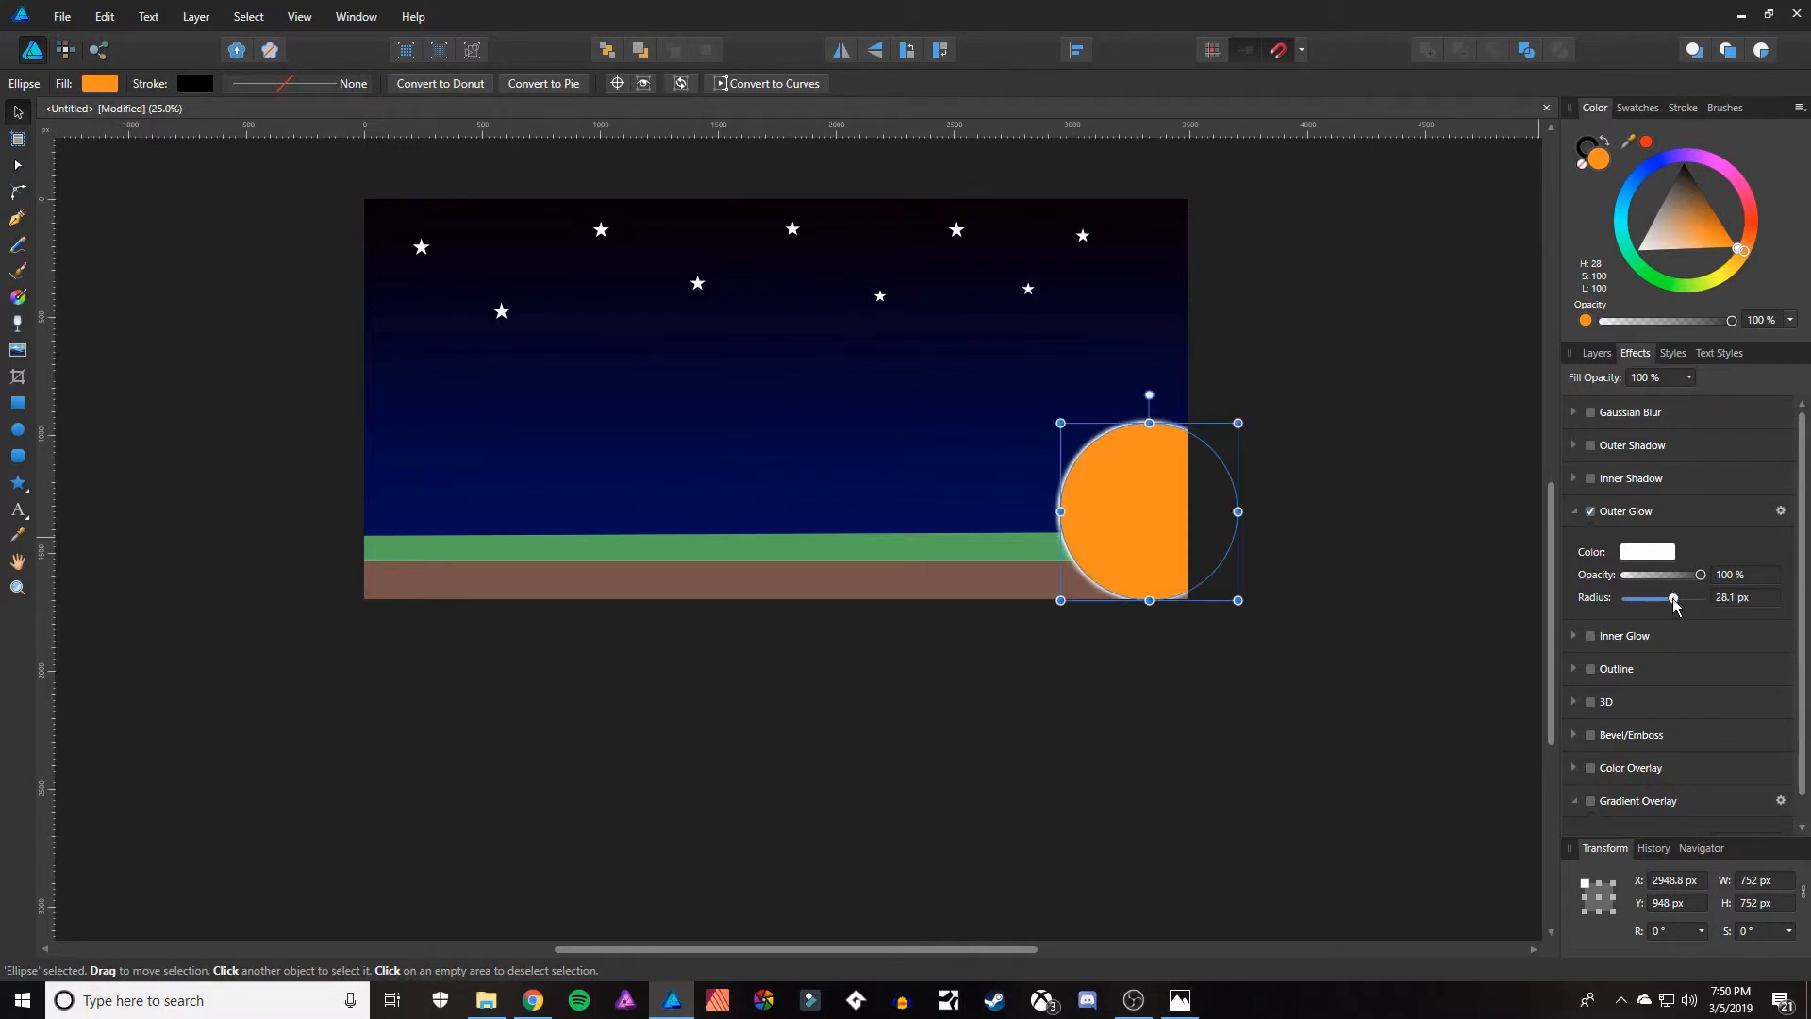
Reorder the layers so the orange circle lies behind the grass and ground, with the gradient sky rectangle beneath the circle.
left_click(1600, 357)
left_click_drag(1619, 412, 1586, 730)
left_click_drag(1629, 647, 1571, 762)
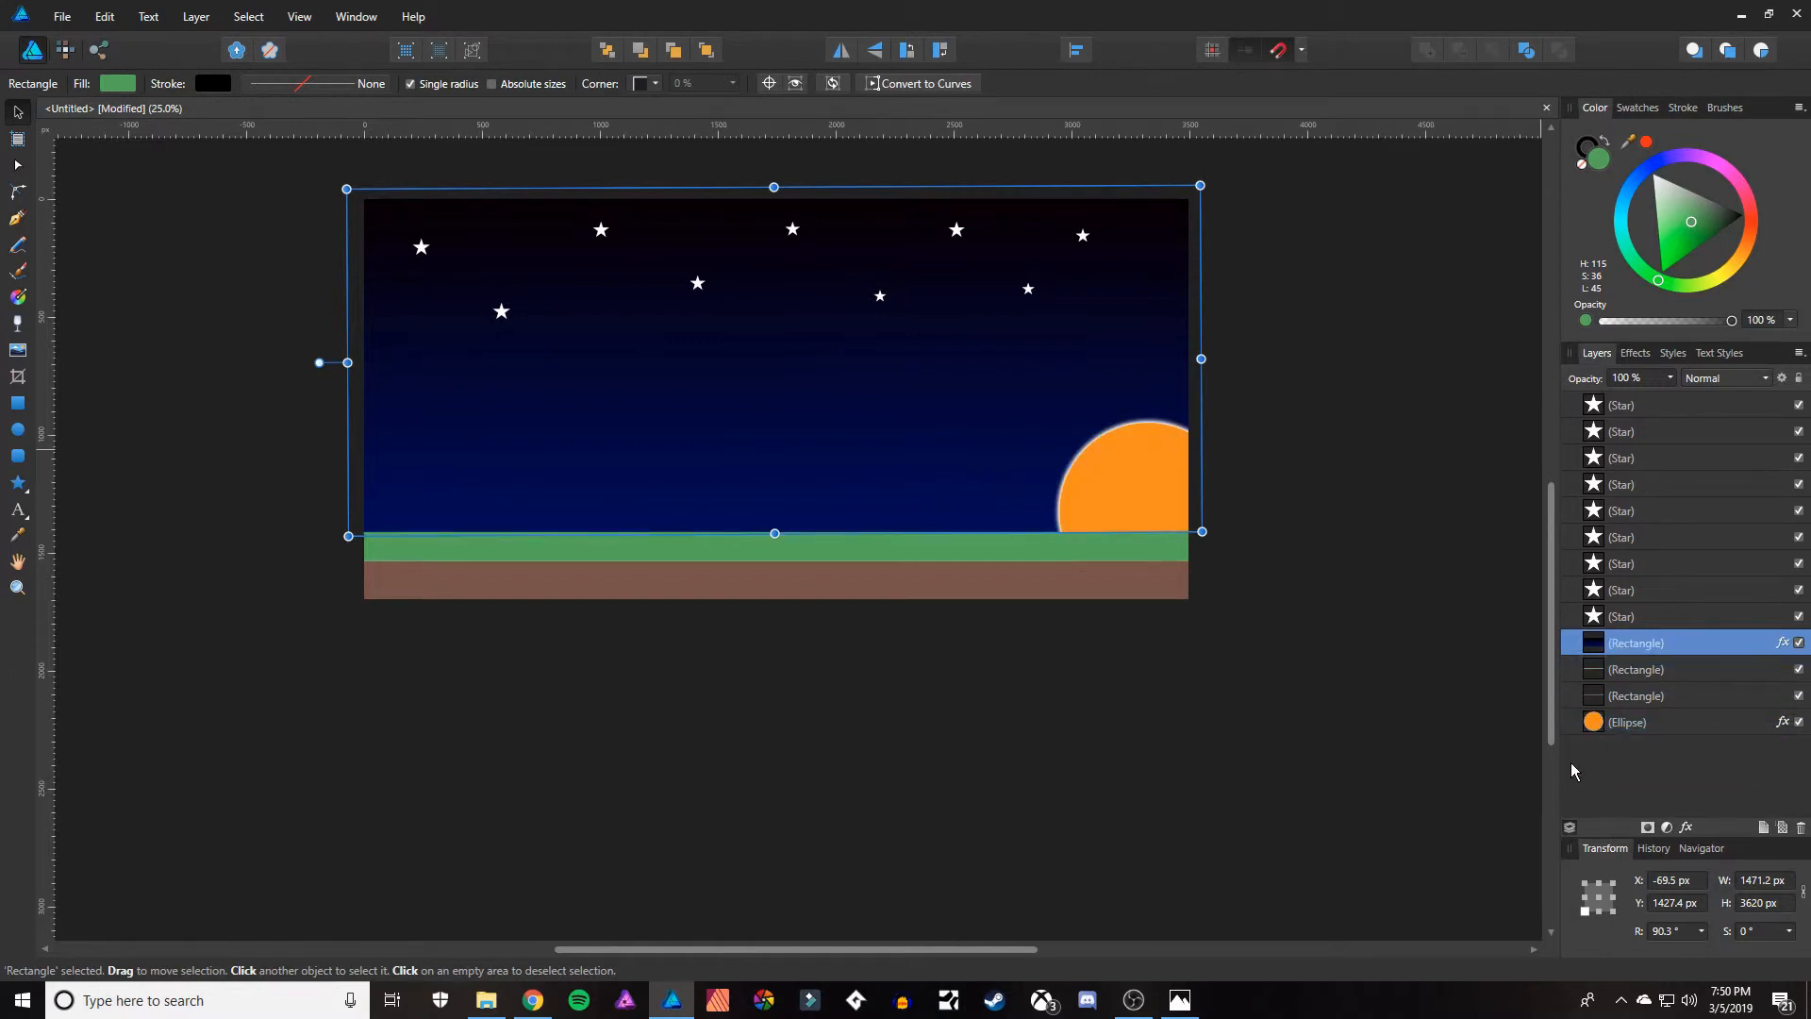
Draw a white-filled circle about 28 px in diameter with the Ellipse tool, below the leftmost star, and deselect it.
left_click(1322, 427)
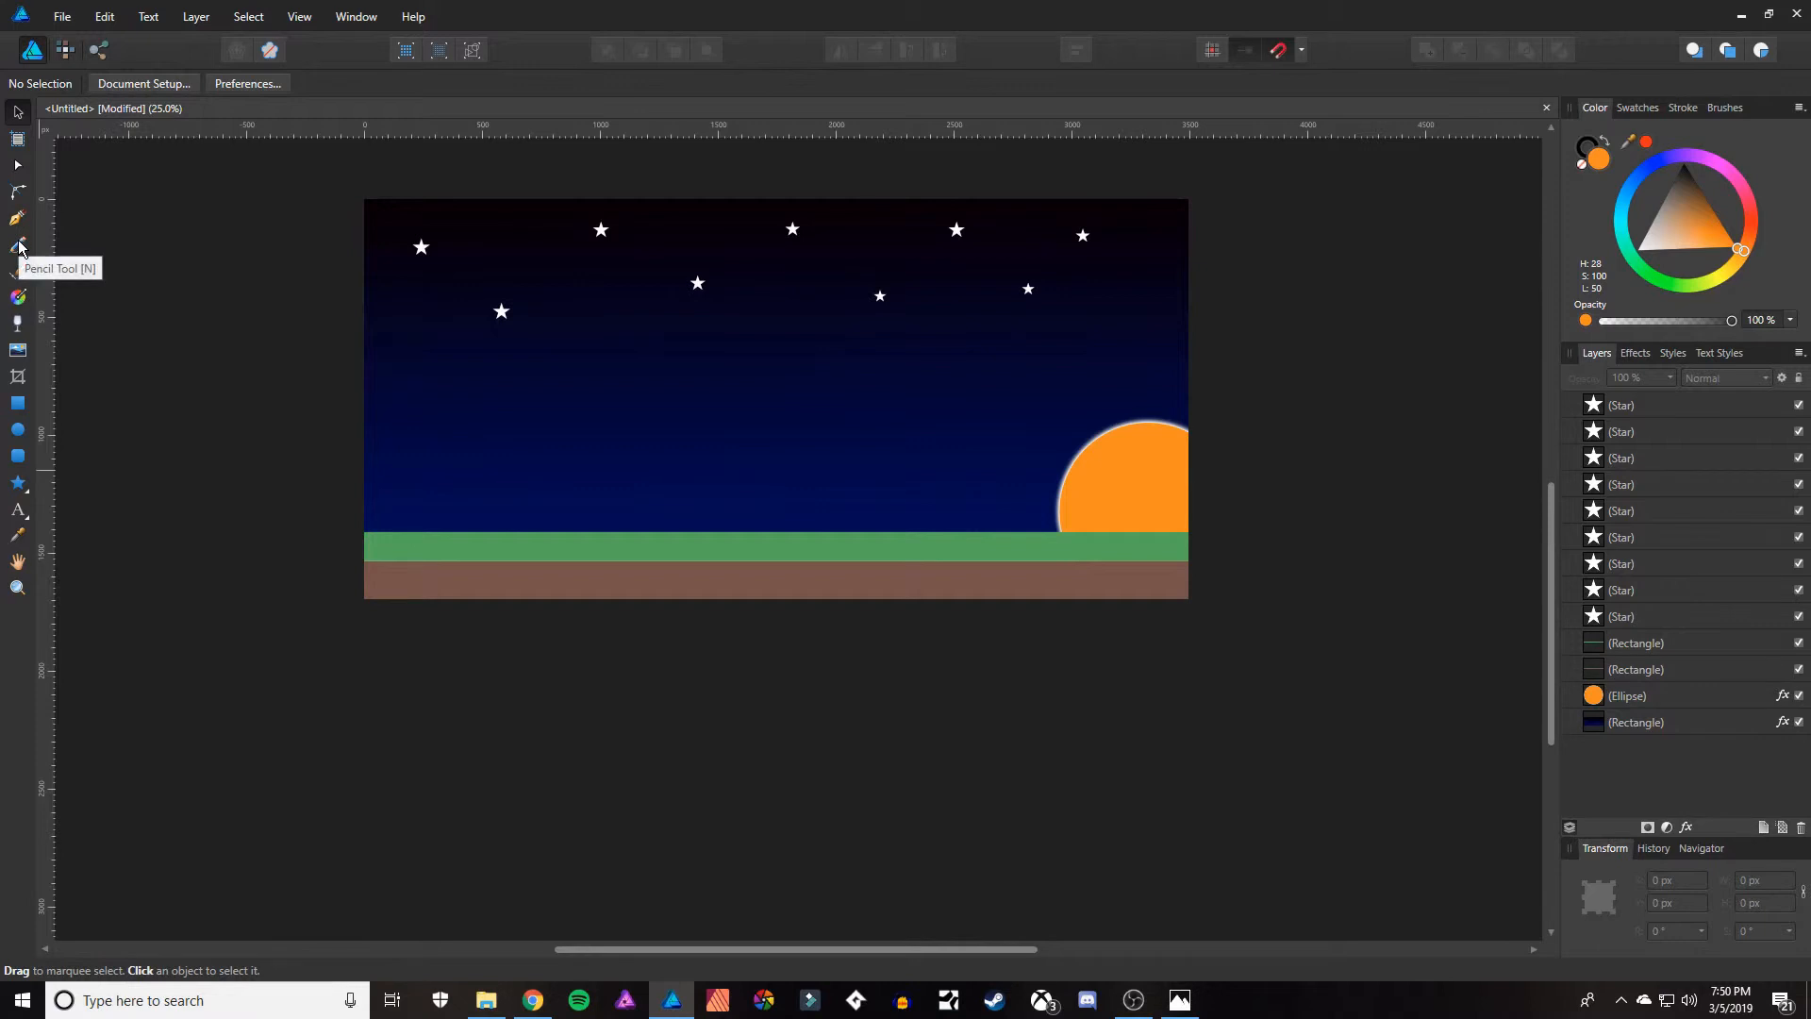
left_click(17, 429)
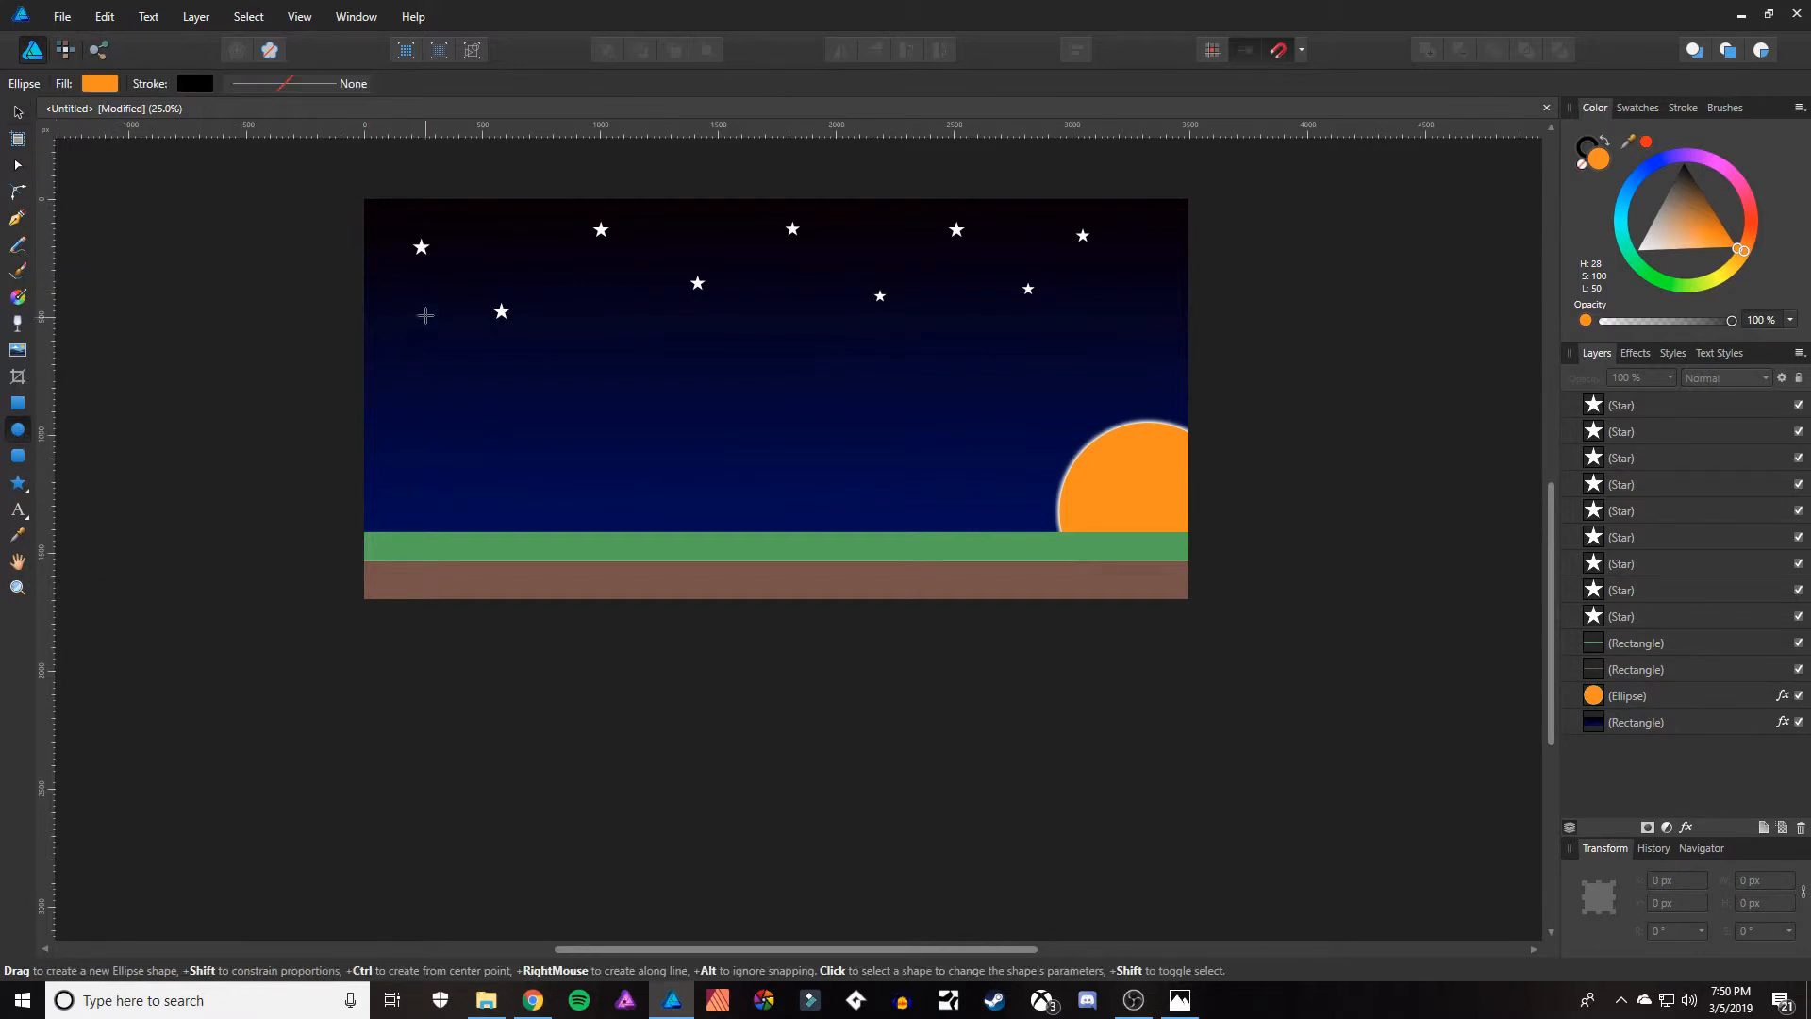
left_click(97, 88)
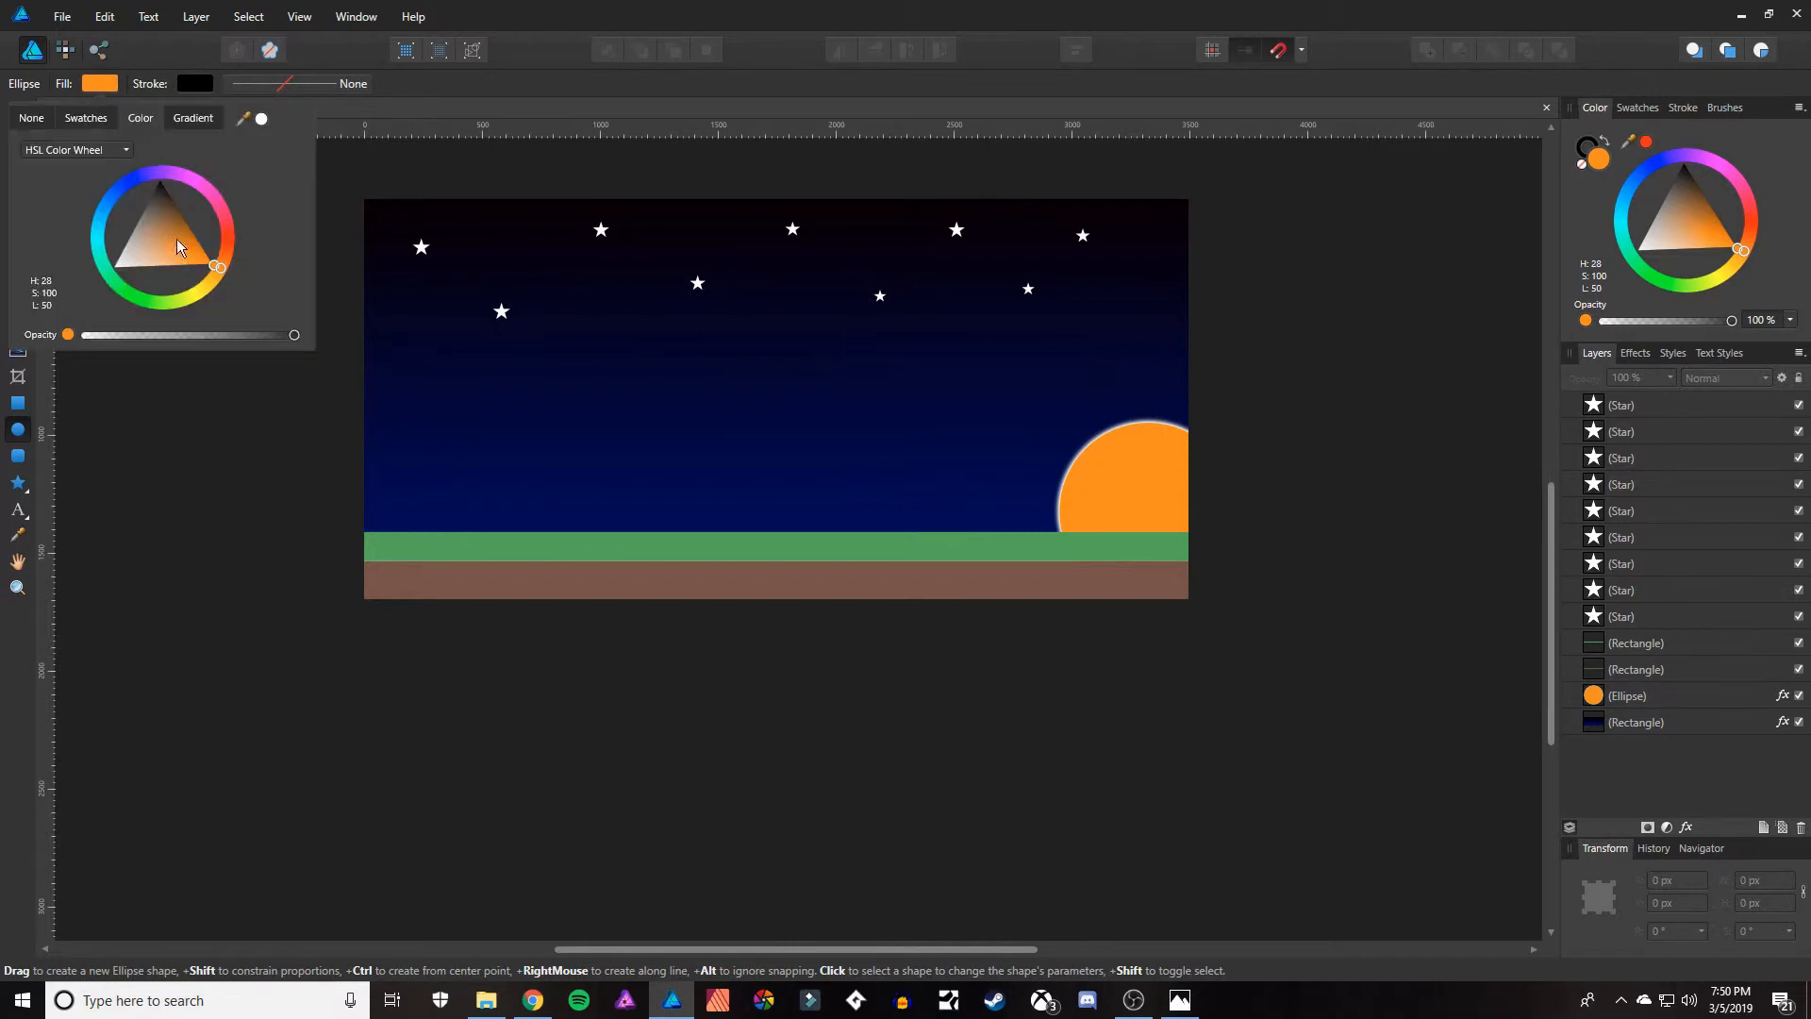
left_click_drag(144, 252, 85, 274)
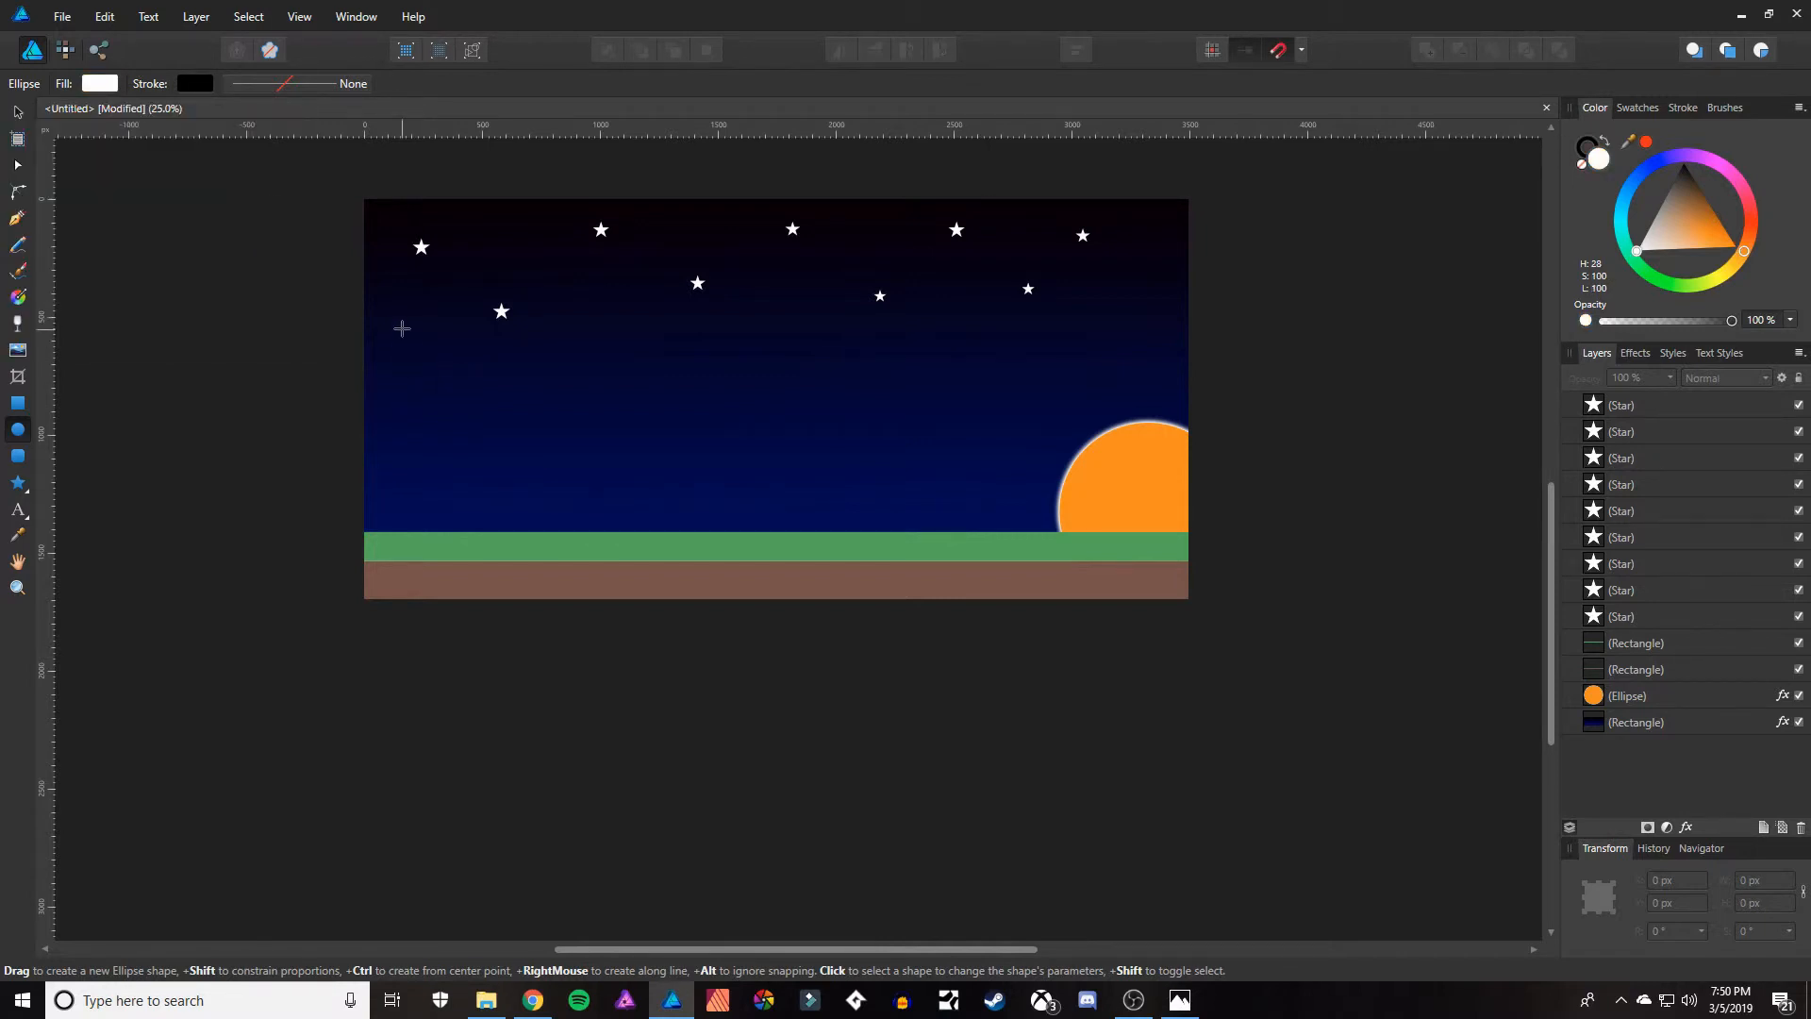
left_click_drag(400, 327, 409, 334)
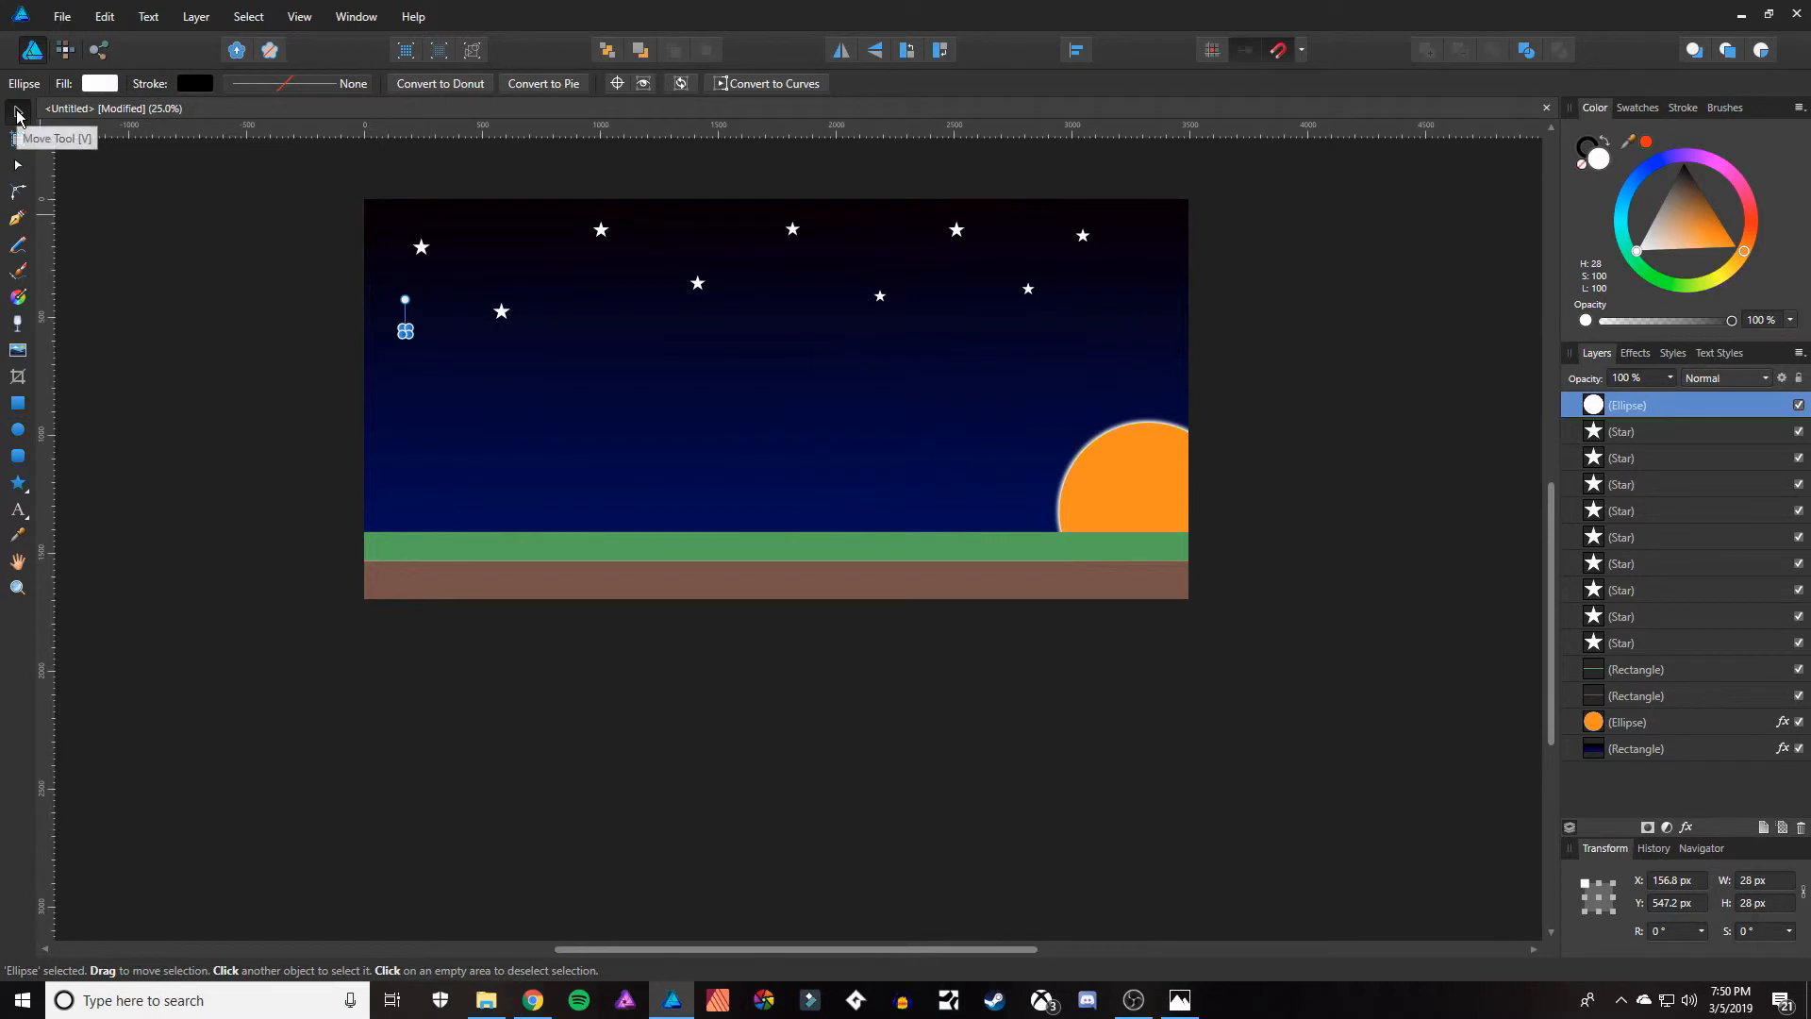
left_click(248, 296)
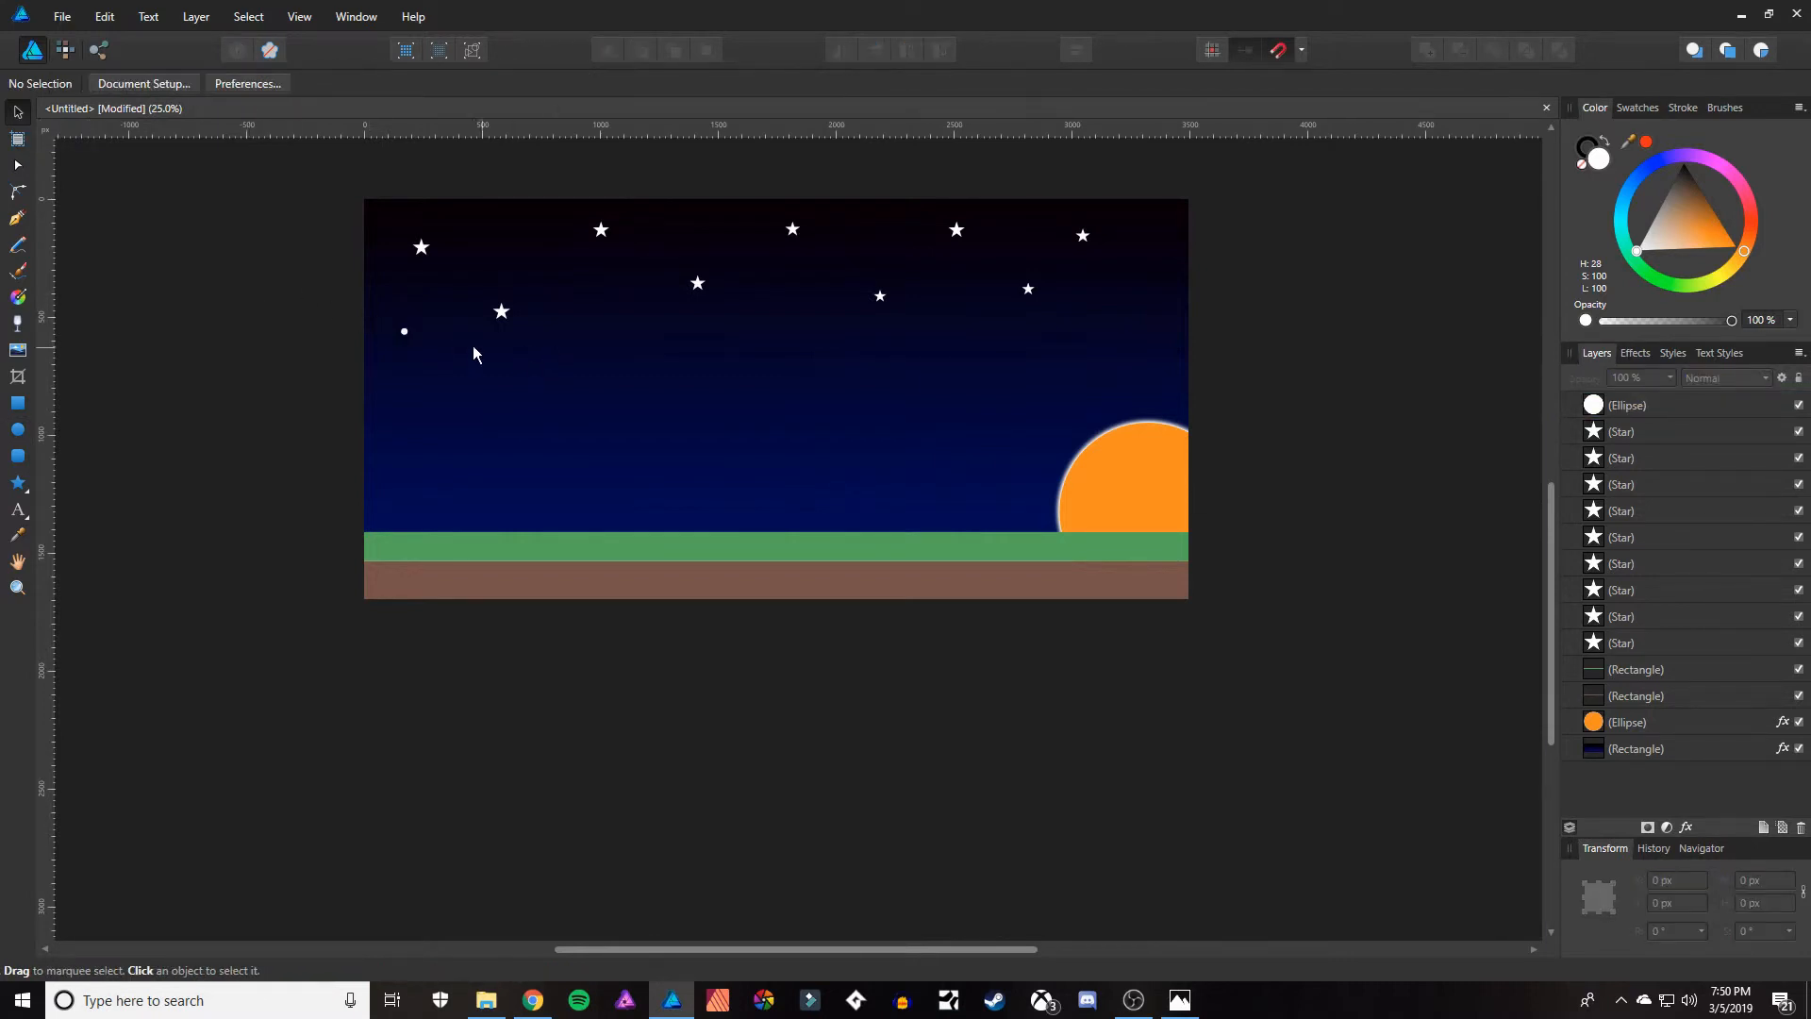
Shrink the small white circle to about 14 px and duplicate it into six dots scattered around the lower-left star.
key("z")
left_click(383, 327)
left_click(384, 327)
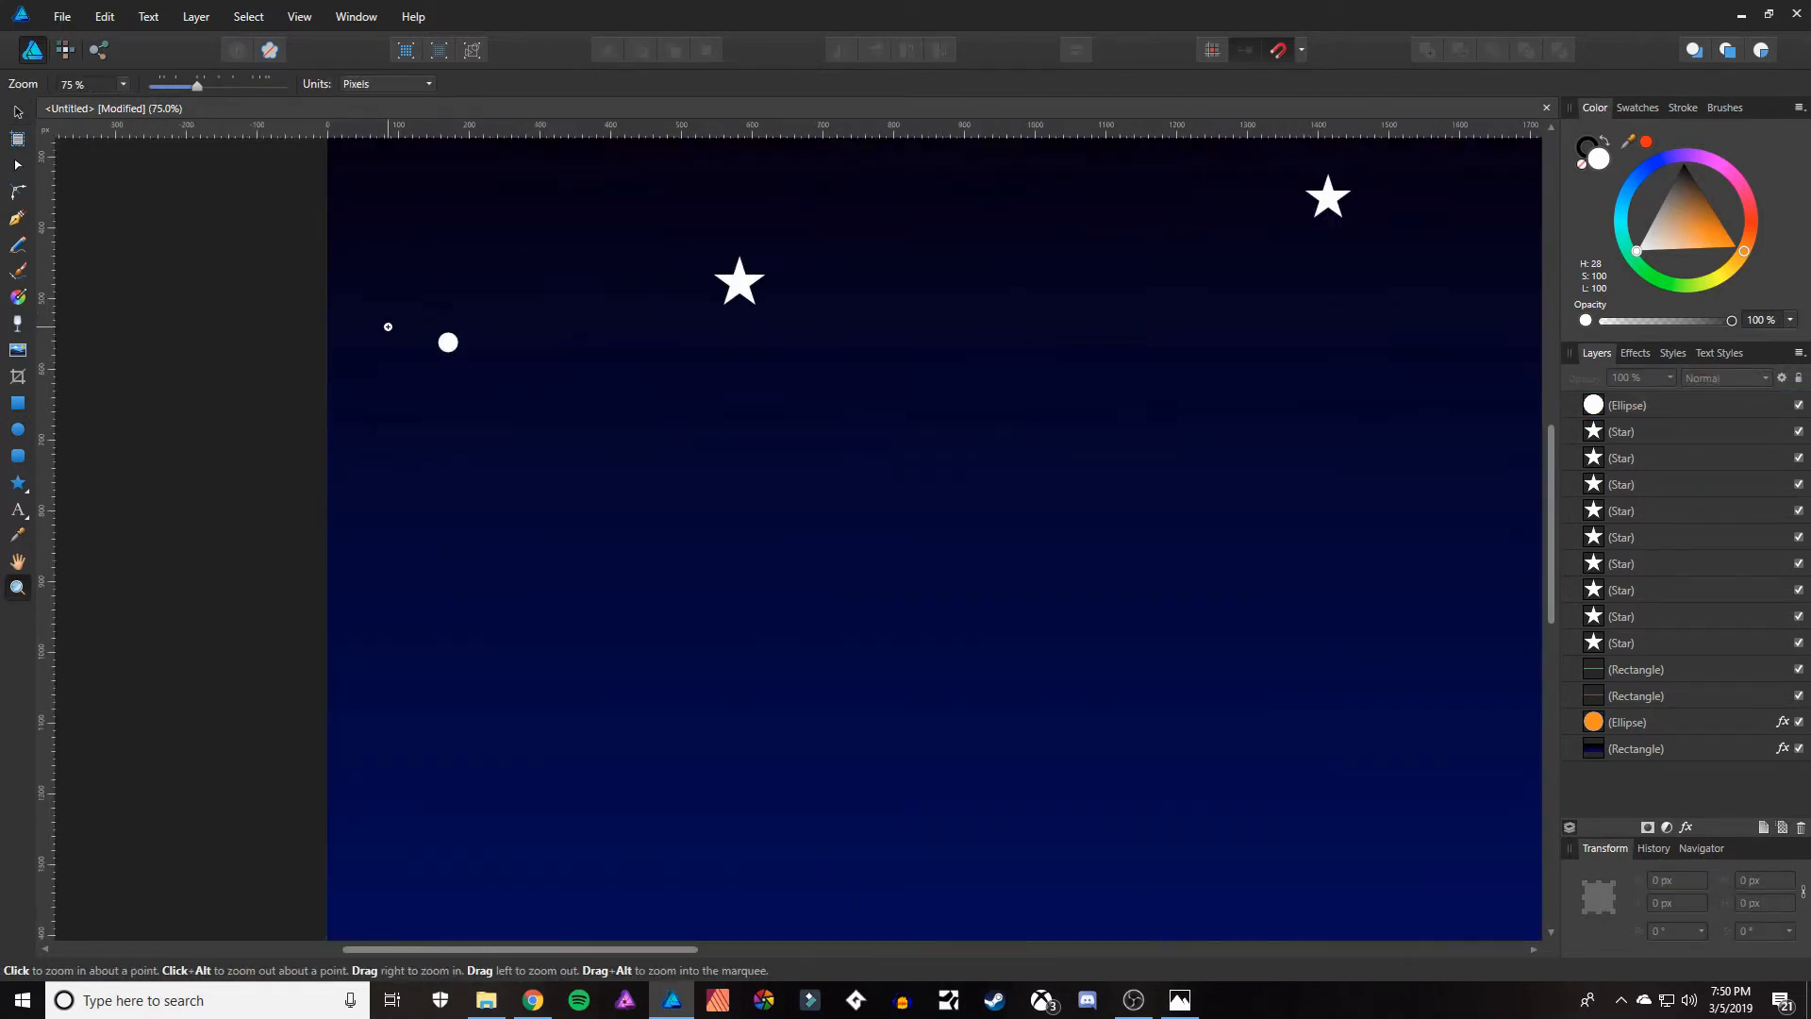
left_click(388, 328)
key("v")
left_click(460, 343)
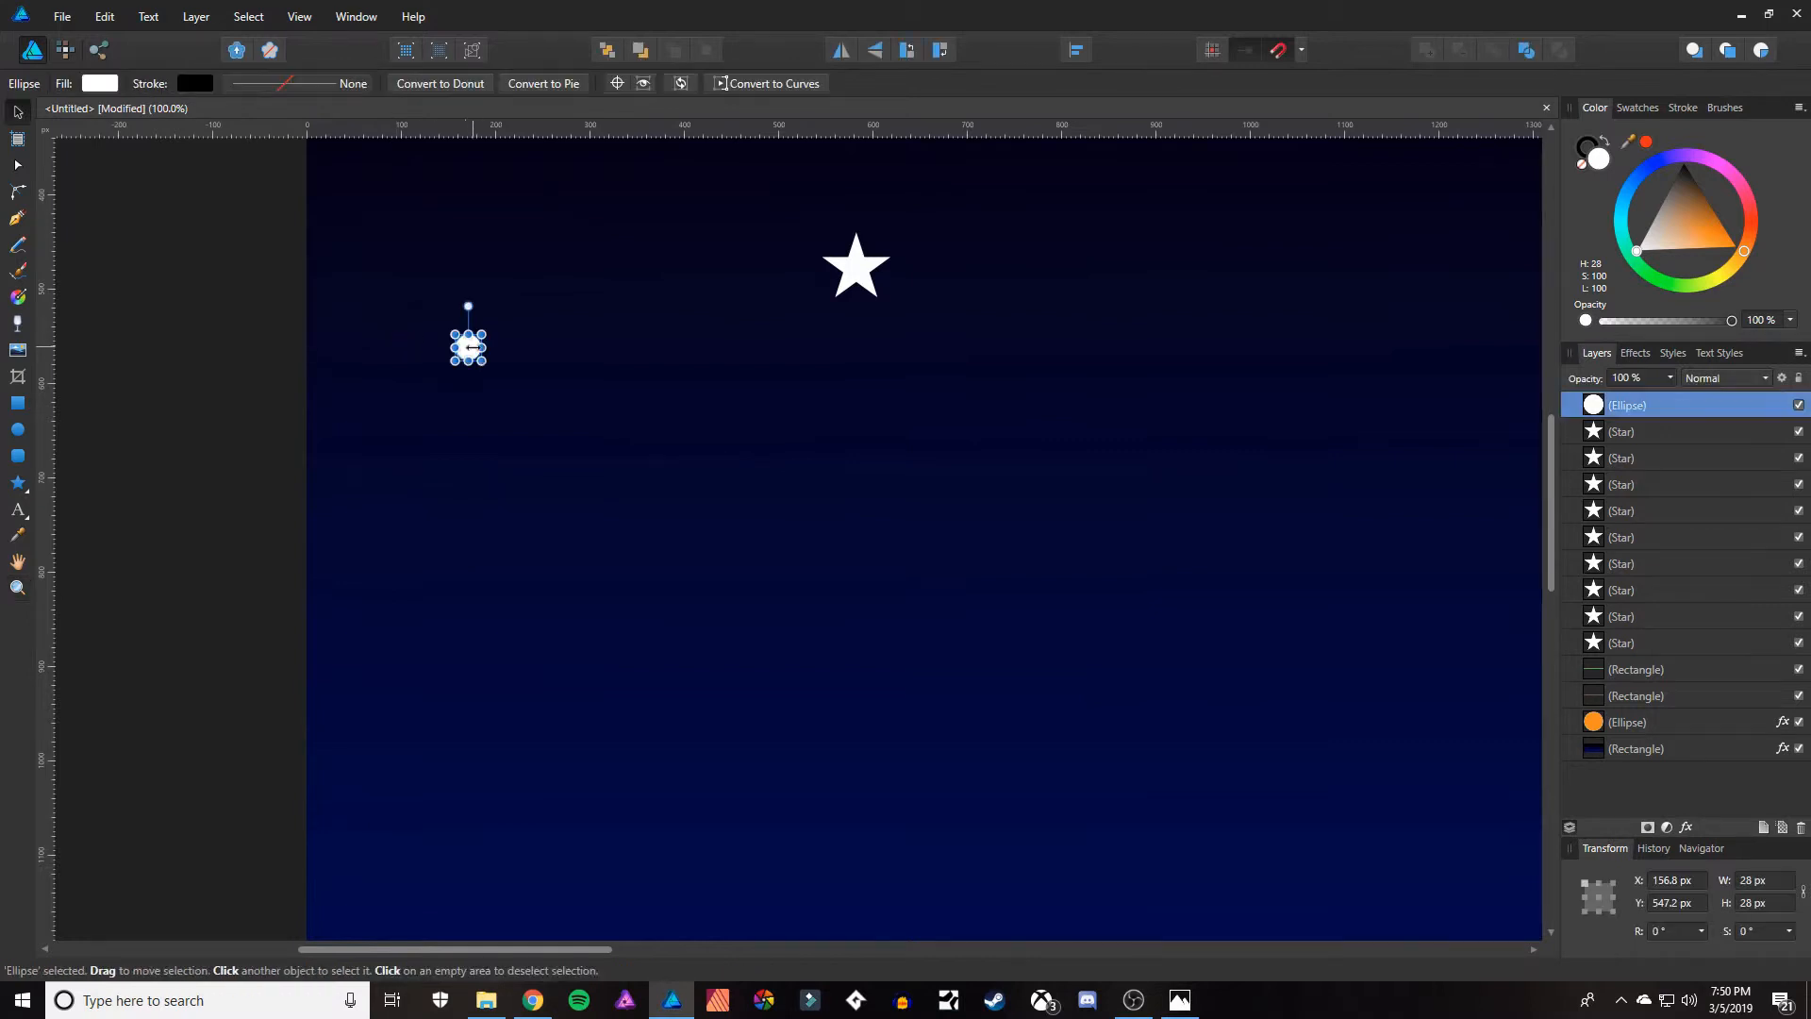
left_click_drag(460, 338, 722, 212)
key("ctrl+j")
key("ctrl+j")
key("ctrl+j")
key("ctrl+j")
key("ctrl+j")
scroll(709, 347, "up", 5)
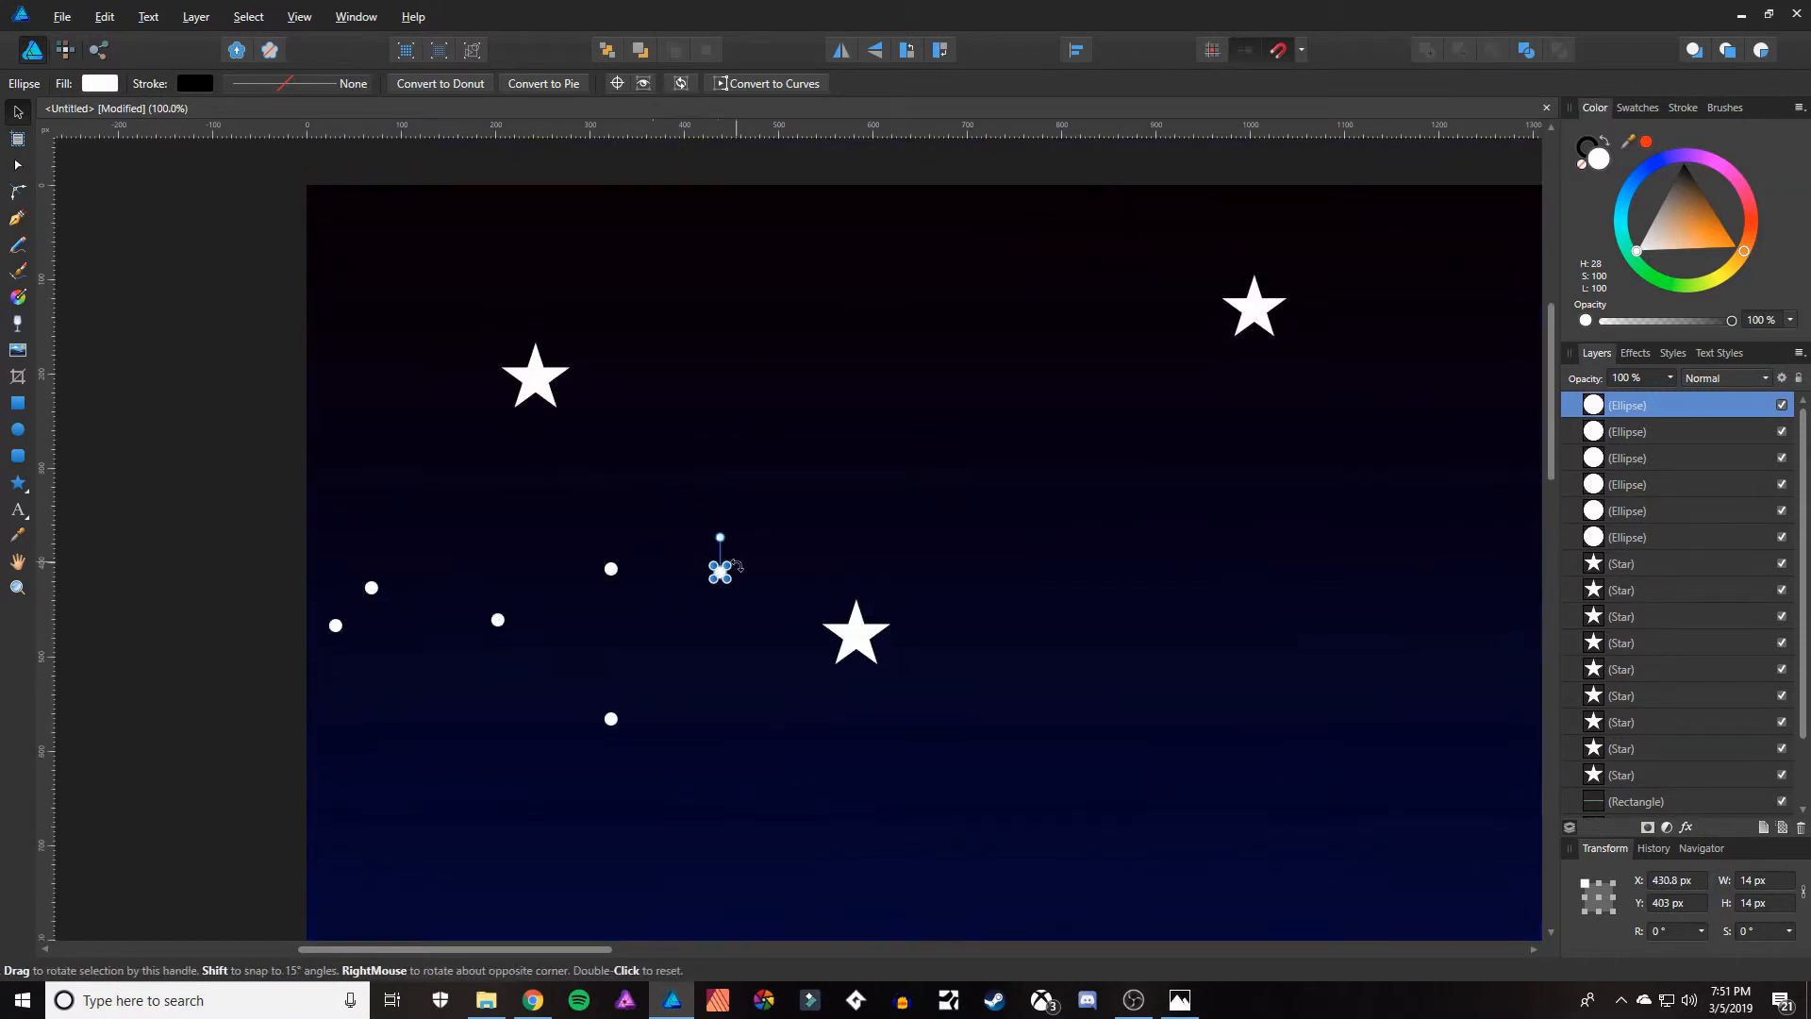
Duplicate two more 14 px dots and place them beside and below the leftmost star.
key("ctrl+j")
left_click_drag(720, 571, 407, 415)
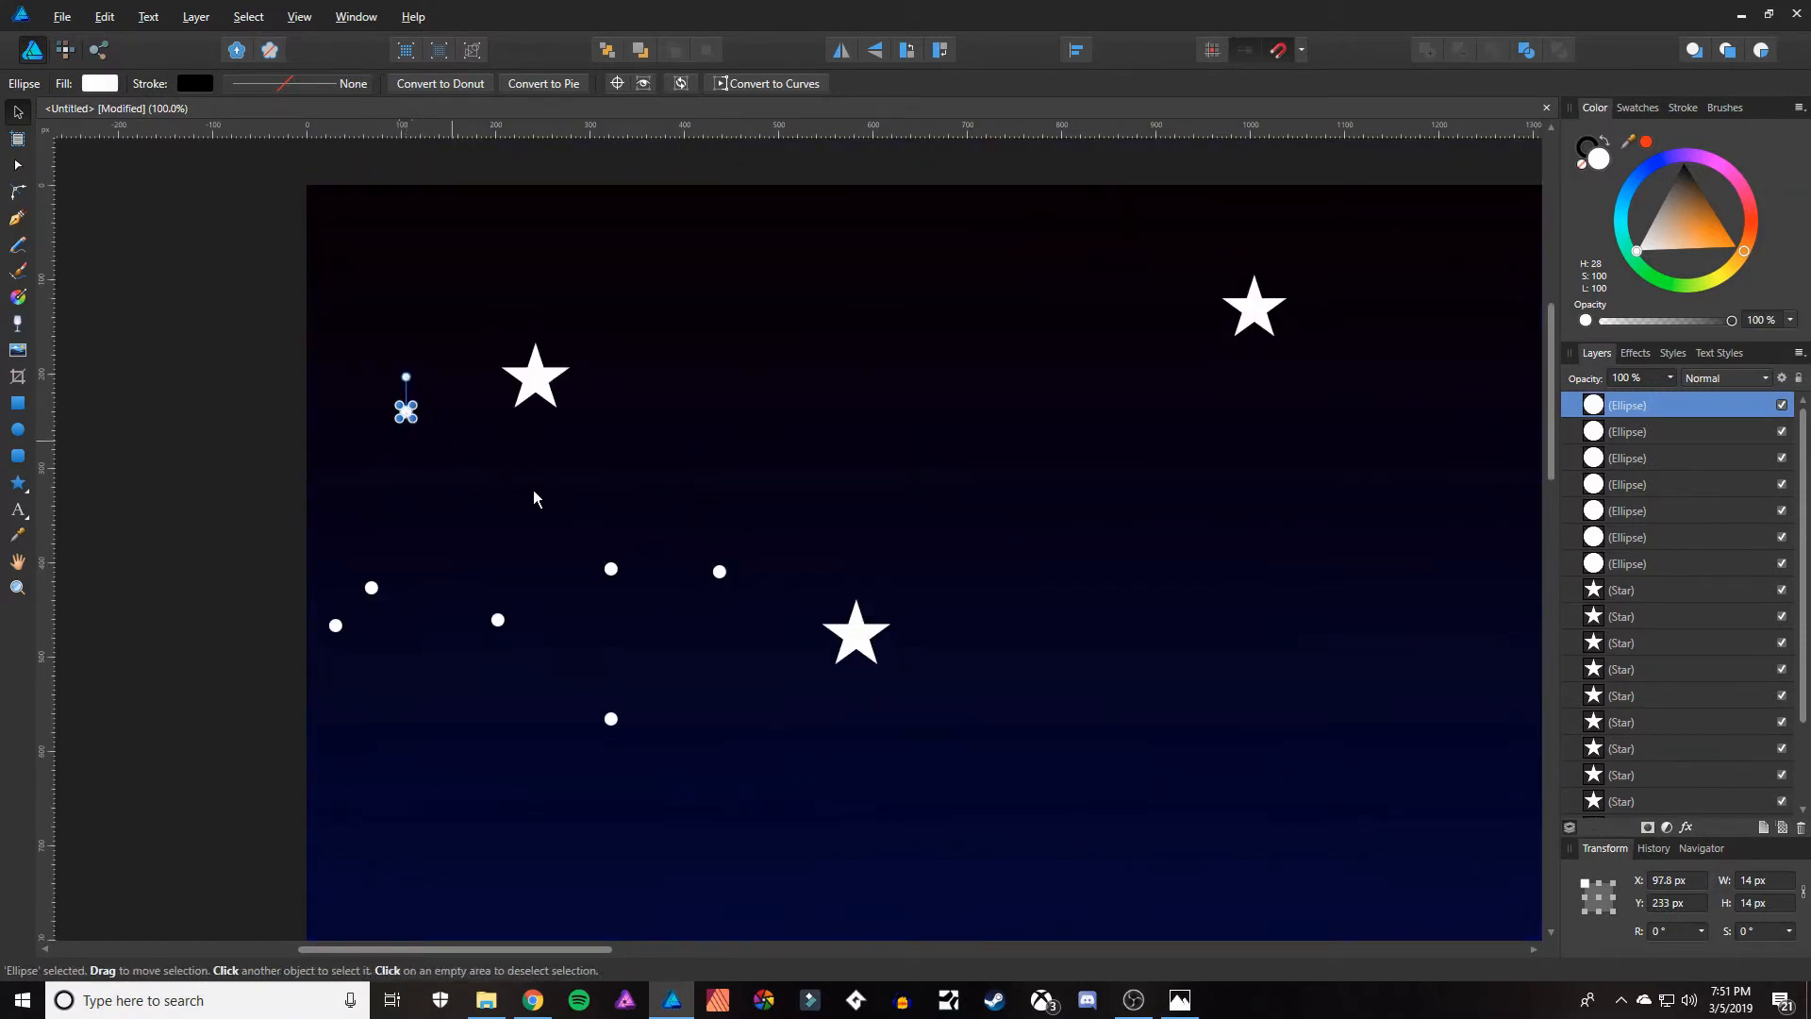
left_click_drag(611, 572, 511, 496)
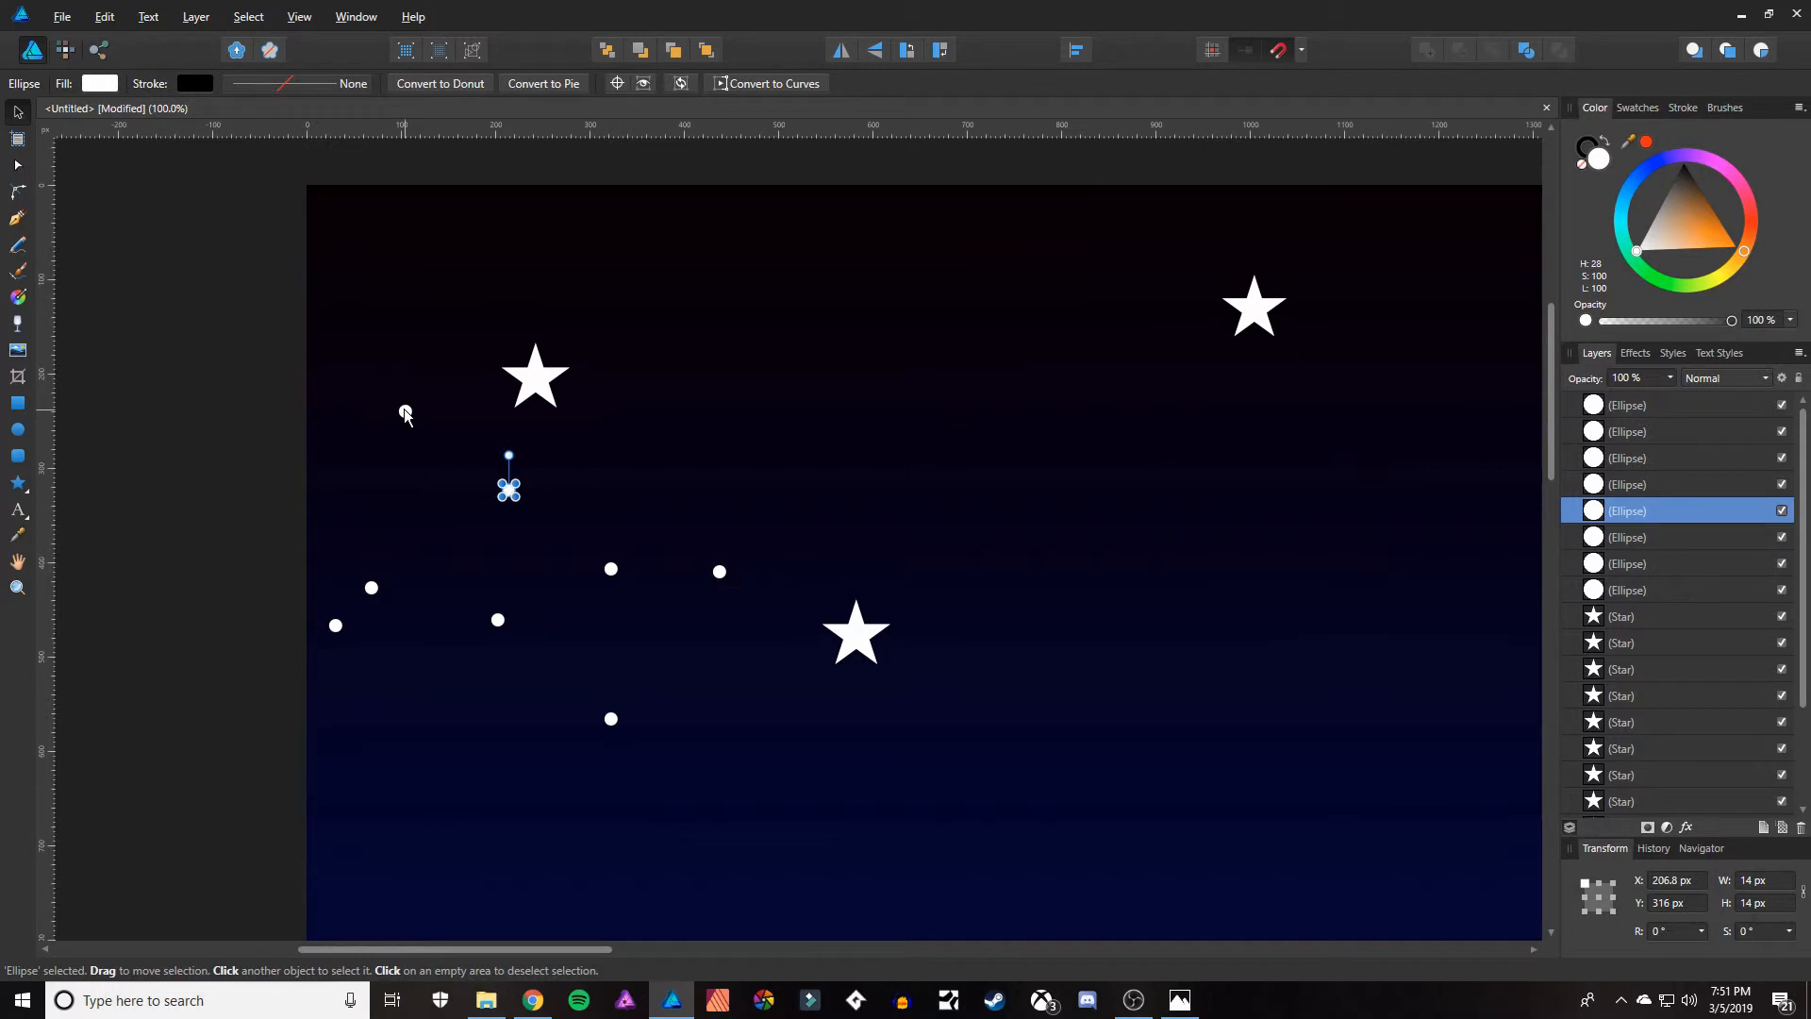
Select all eight dots and place repeated copies of the cluster across the left and middle of the upper sky.
left_click(1624, 407)
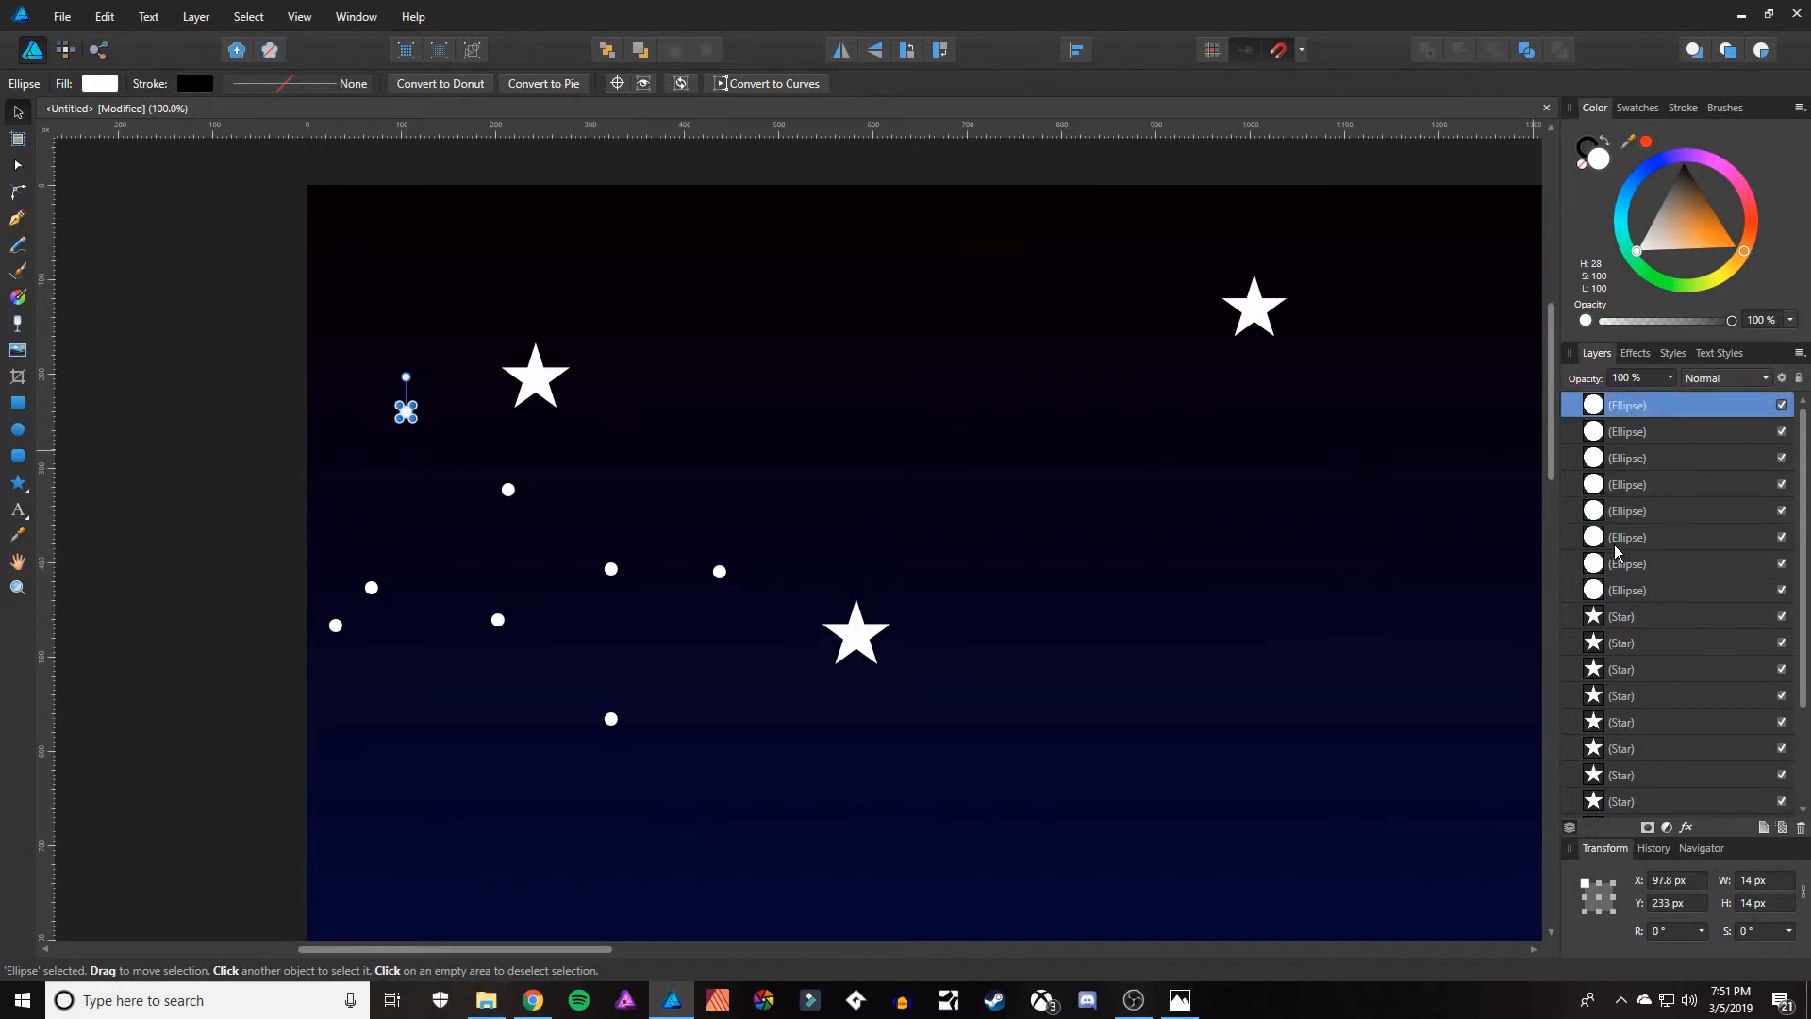
left_click(1622, 589, "shift")
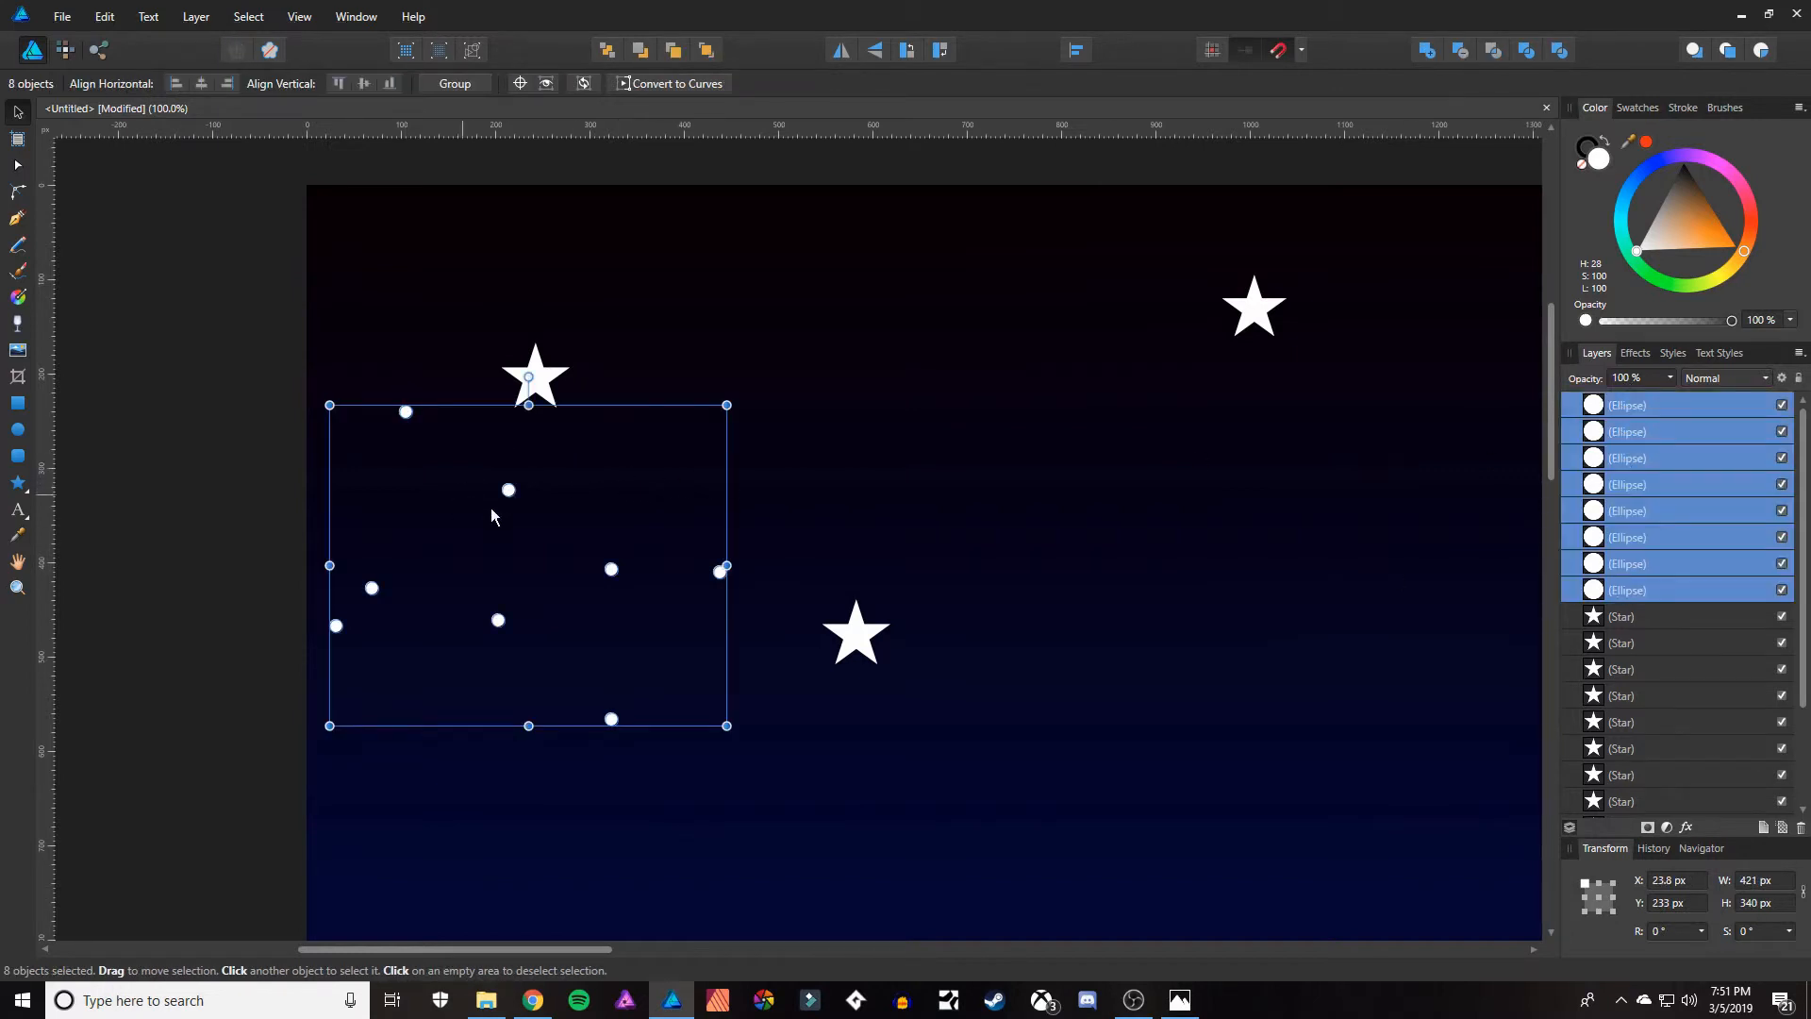
left_click_drag(717, 573, 1172, 374, "alt")
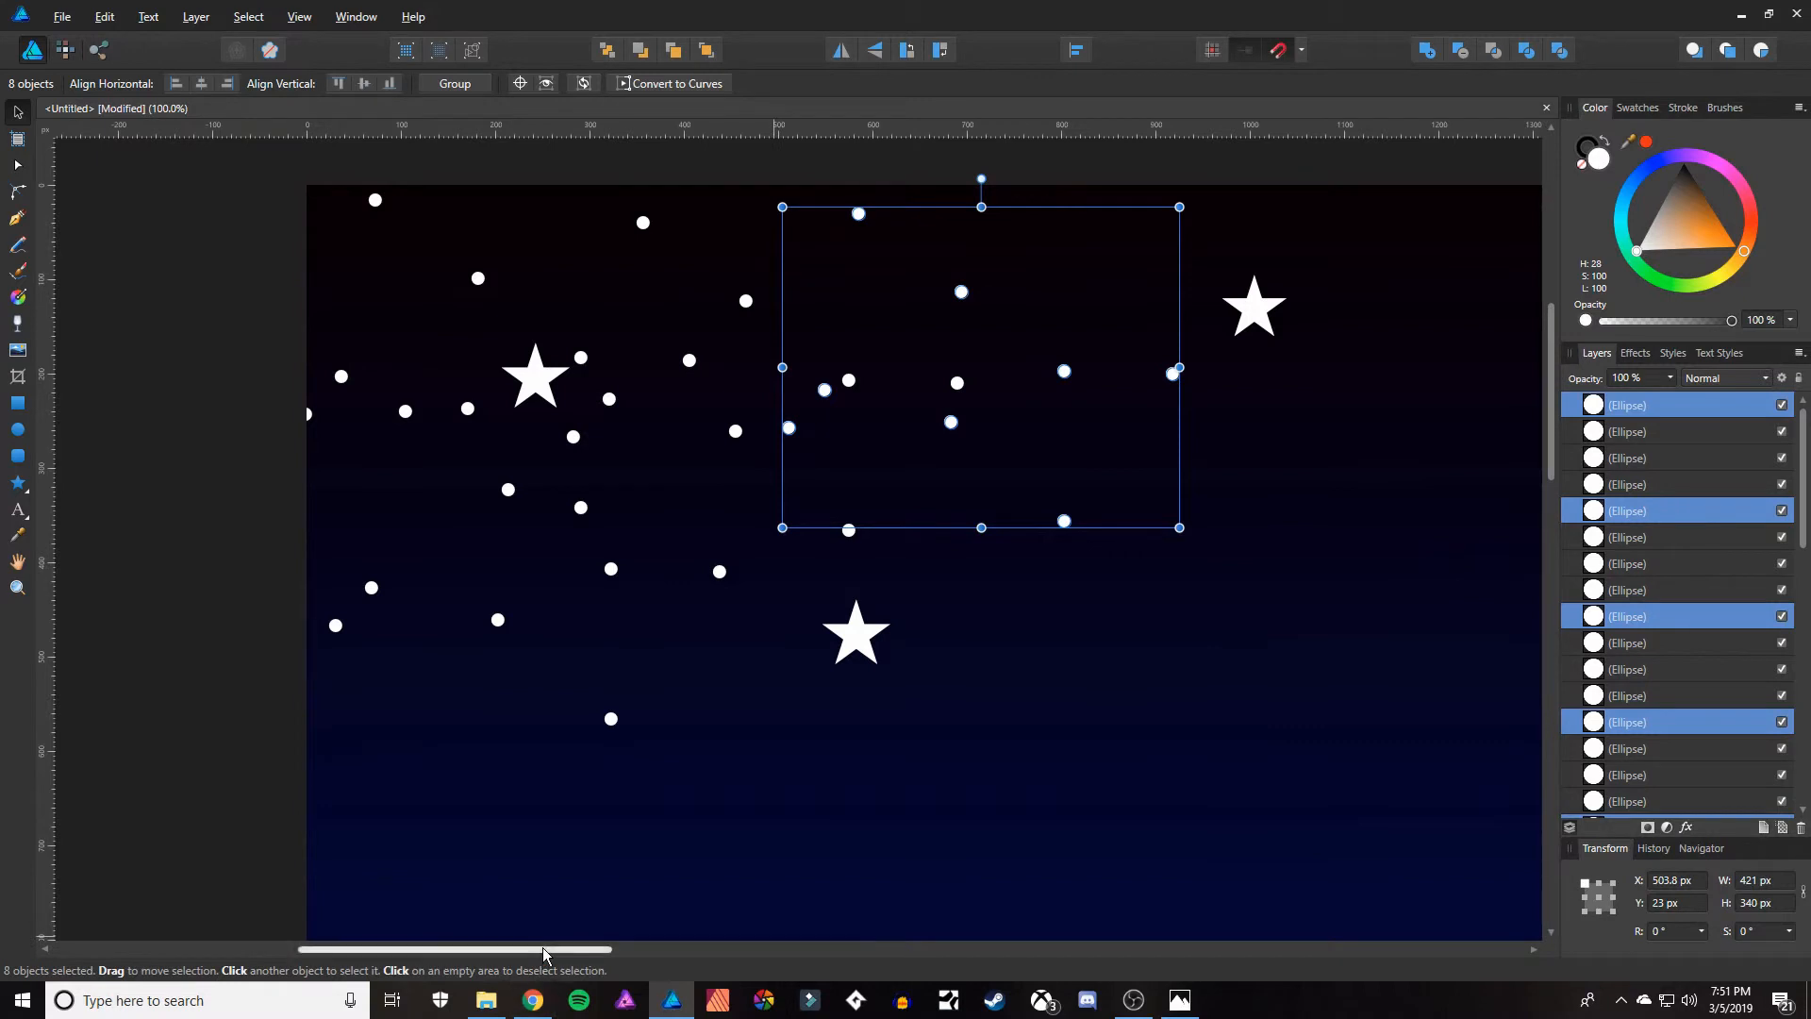
left_click_drag(542, 948, 729, 949)
left_click_drag(525, 382, 1502, 362, "alt")
left_click_drag(1392, 499, 1458, 670, "alt")
Select 23 of the small dots and spread duplicates of them across the empty right part of the starry sky.
key("z")
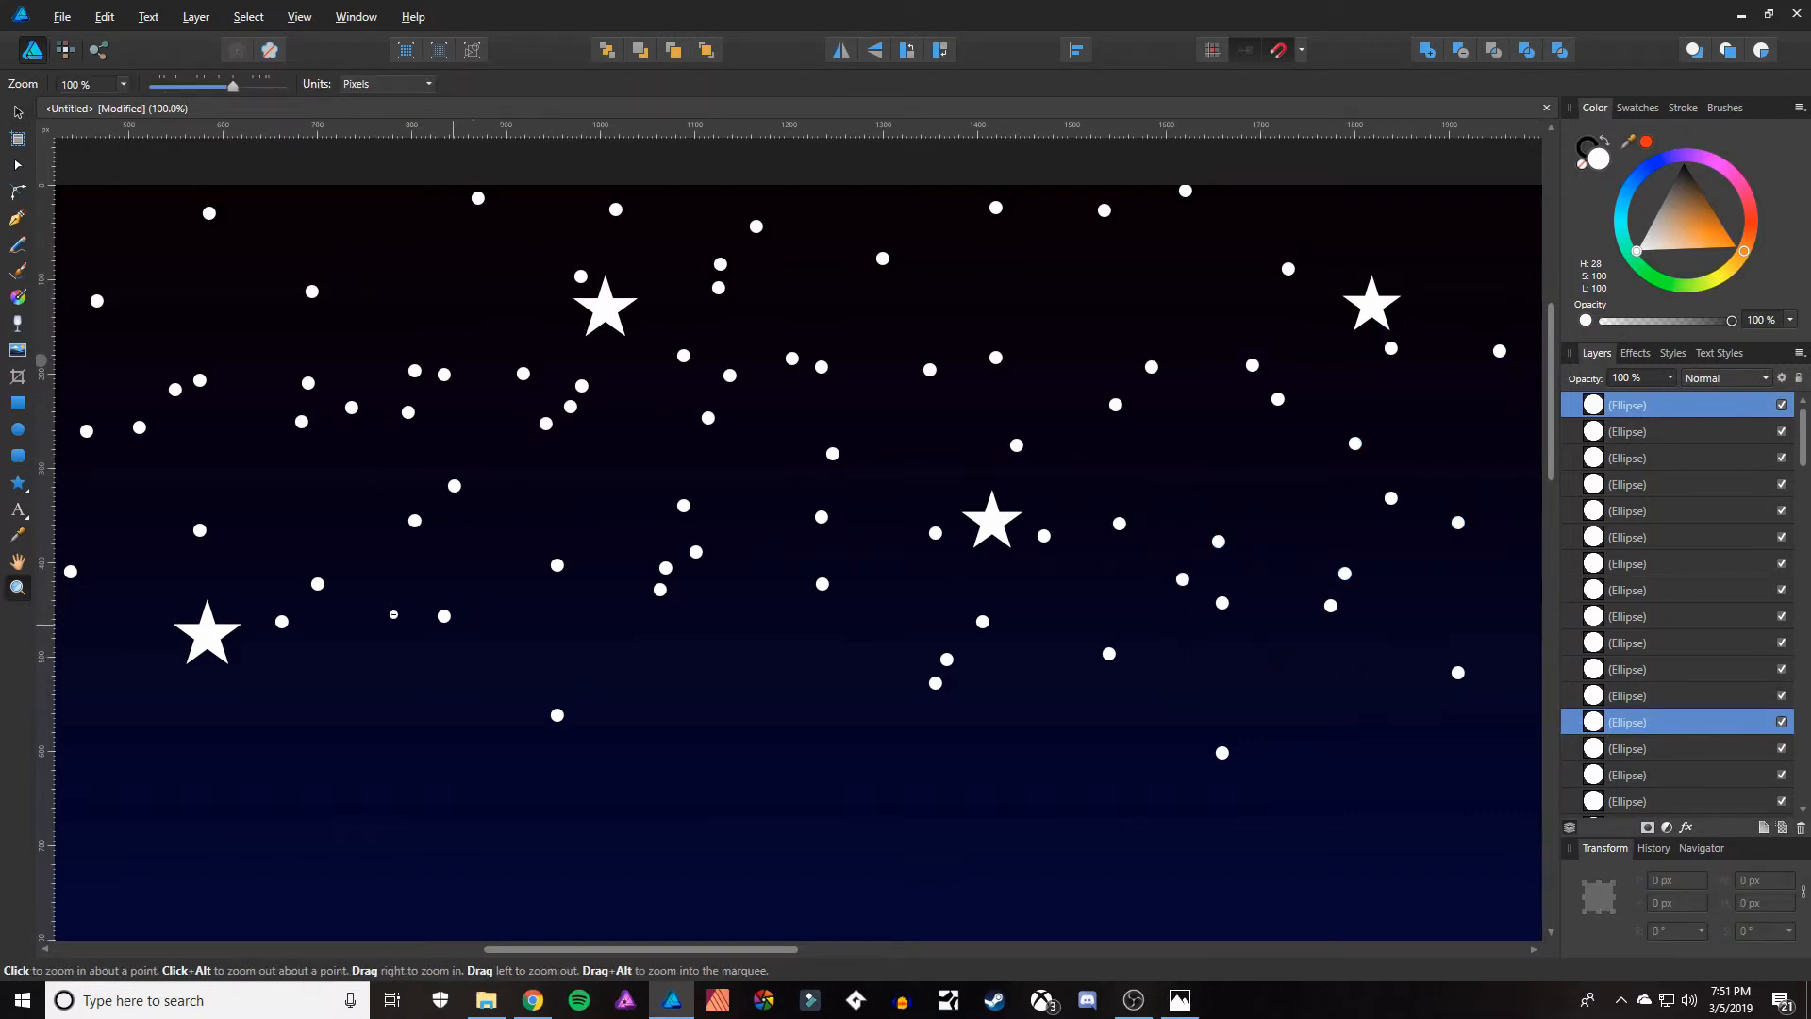
key("alt")
left_click(607, 587, "alt")
left_click(602, 627, "alt")
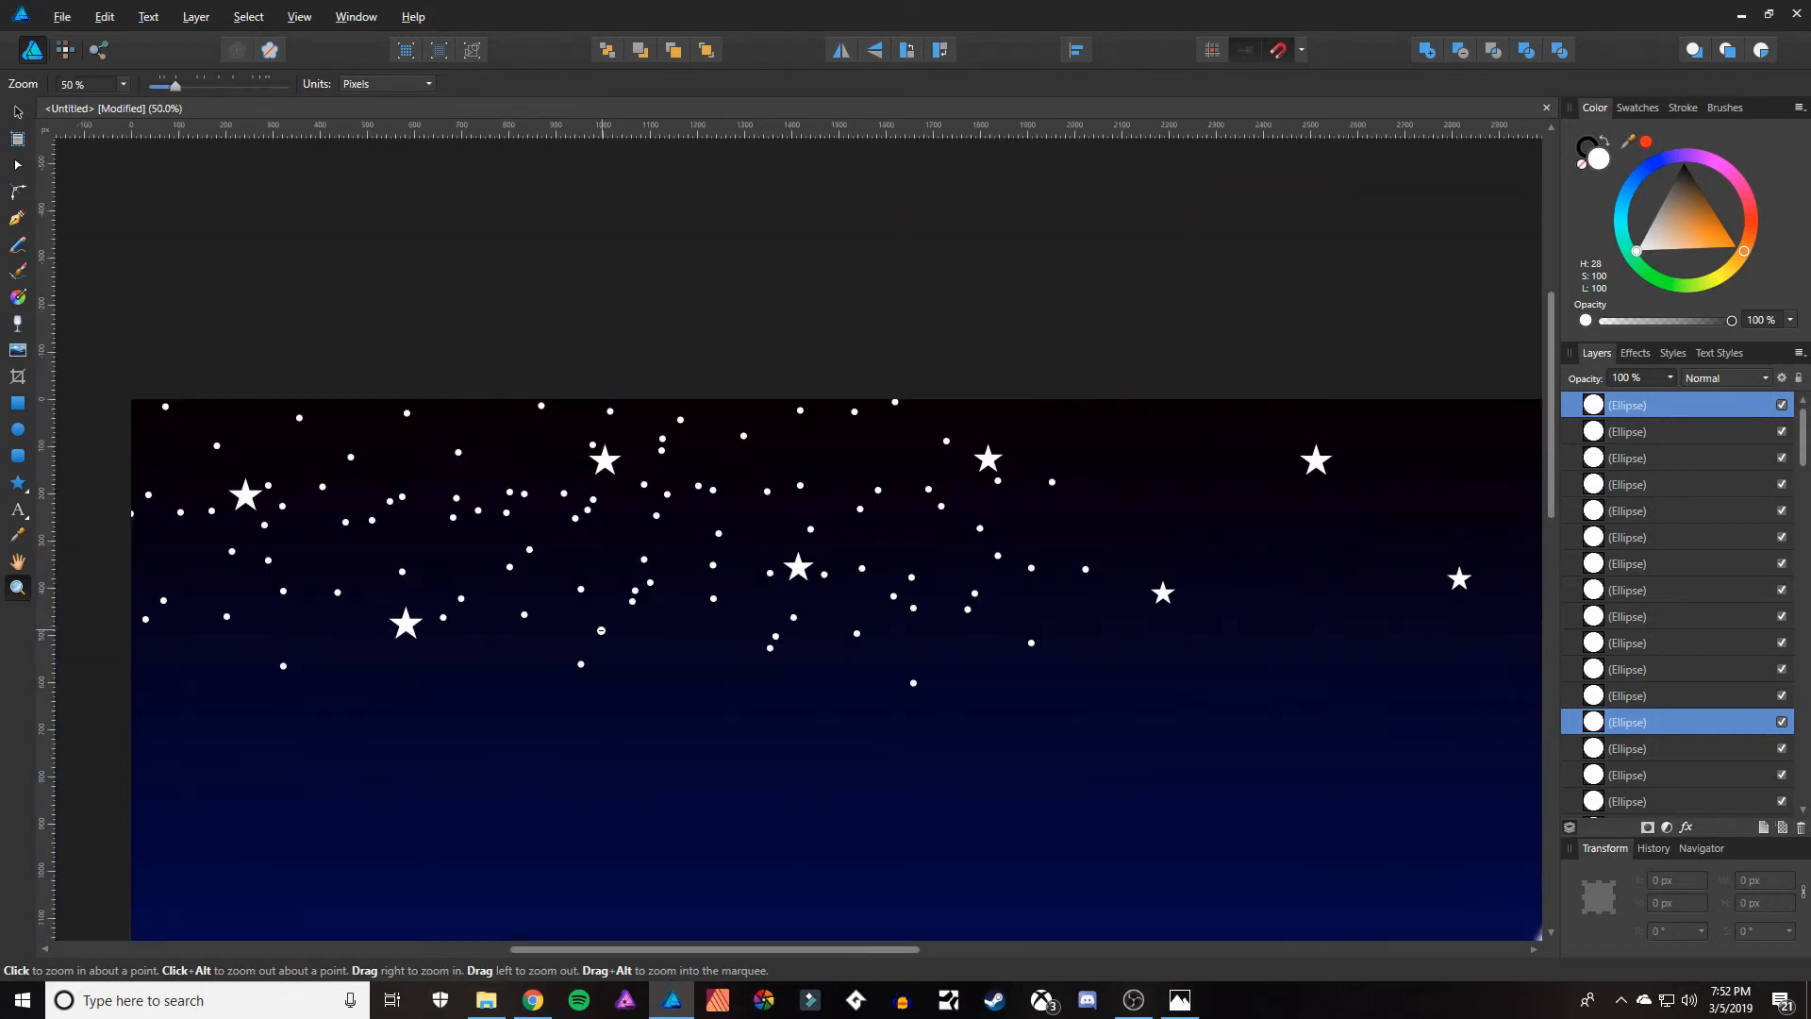
left_click(602, 626, "alt")
scroll(868, 550, "down", 2)
scroll(867, 550, "down", 1)
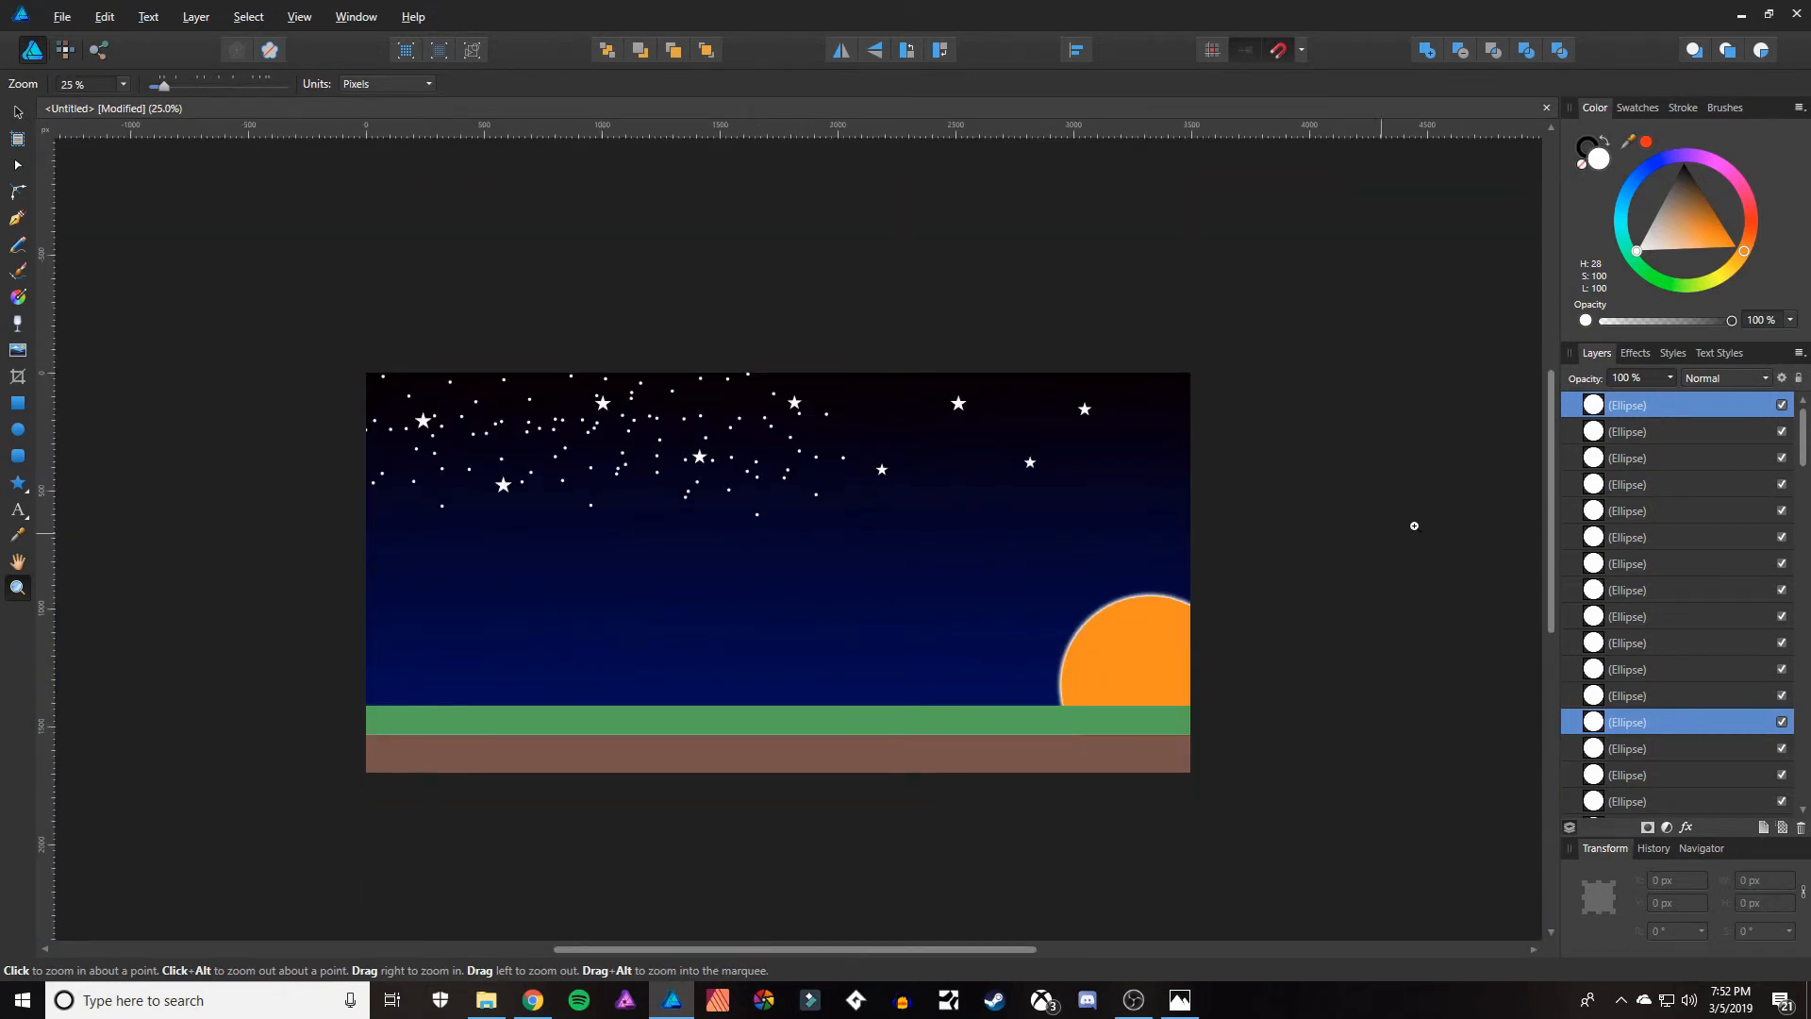
left_click(1655, 459)
left_click(1658, 408)
scroll(1656, 567, "down", 1)
scroll(1653, 566, "down", 2)
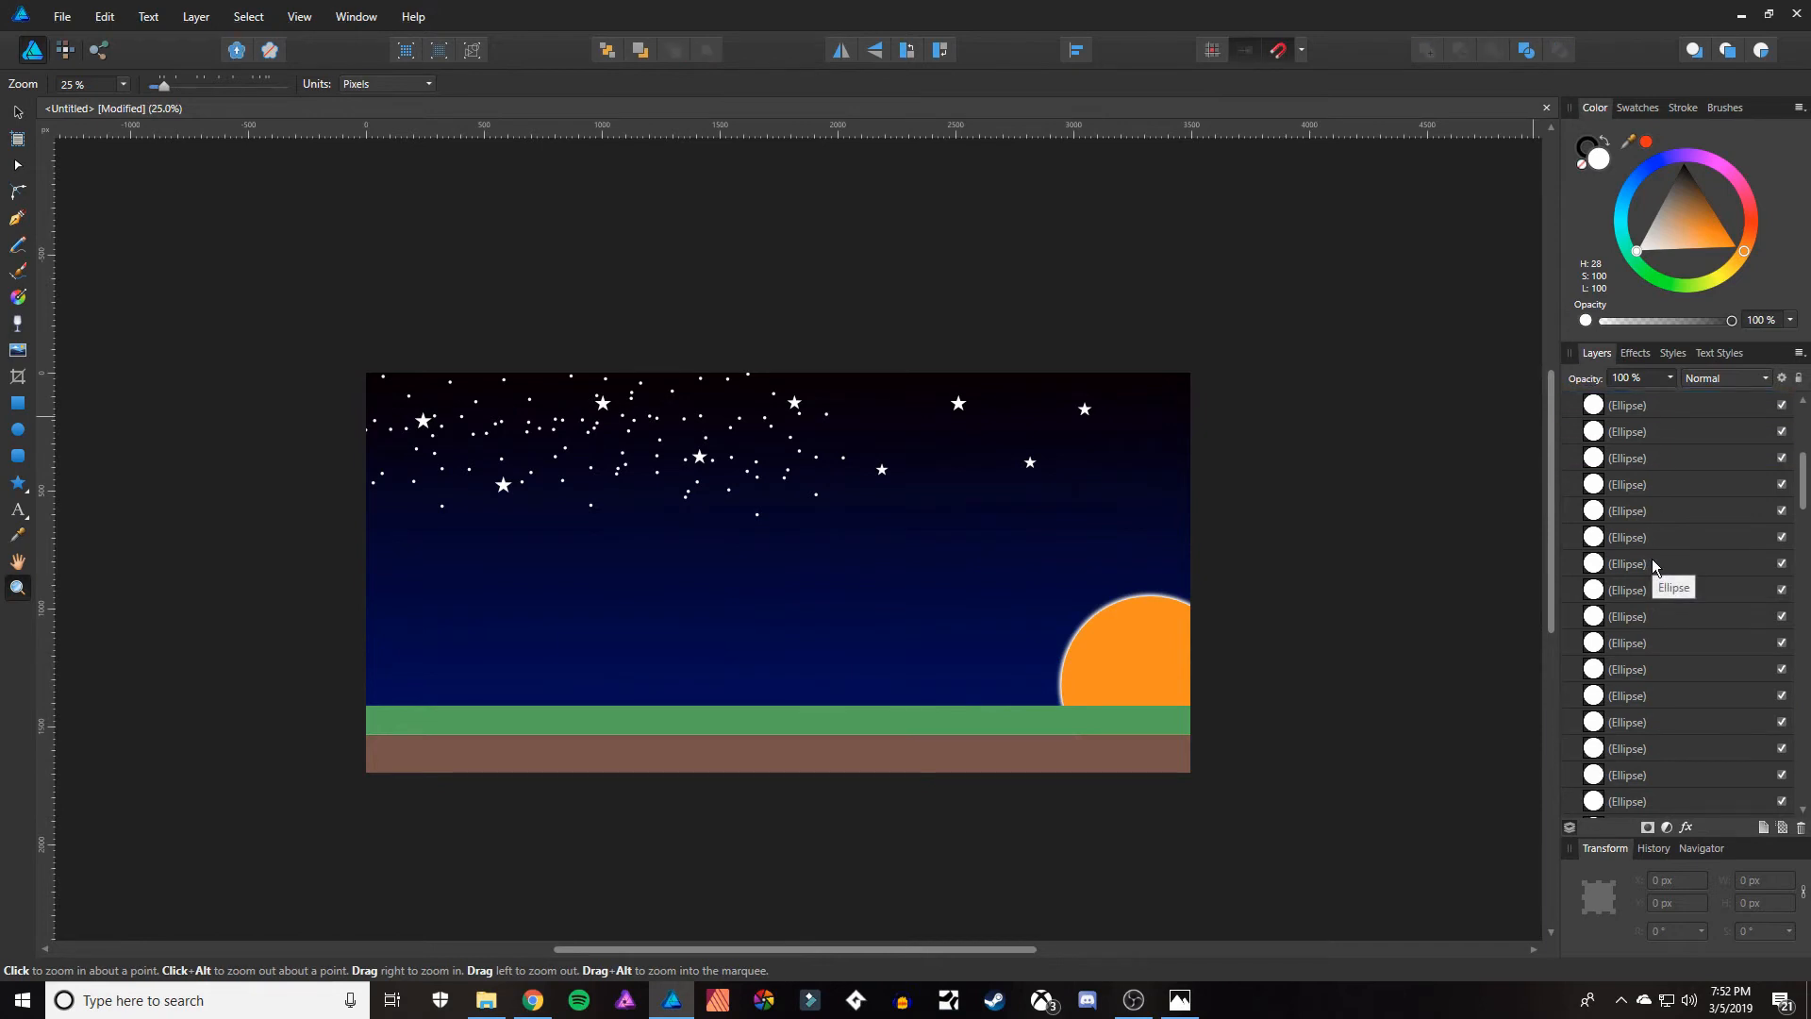
left_click(1634, 678, "shift")
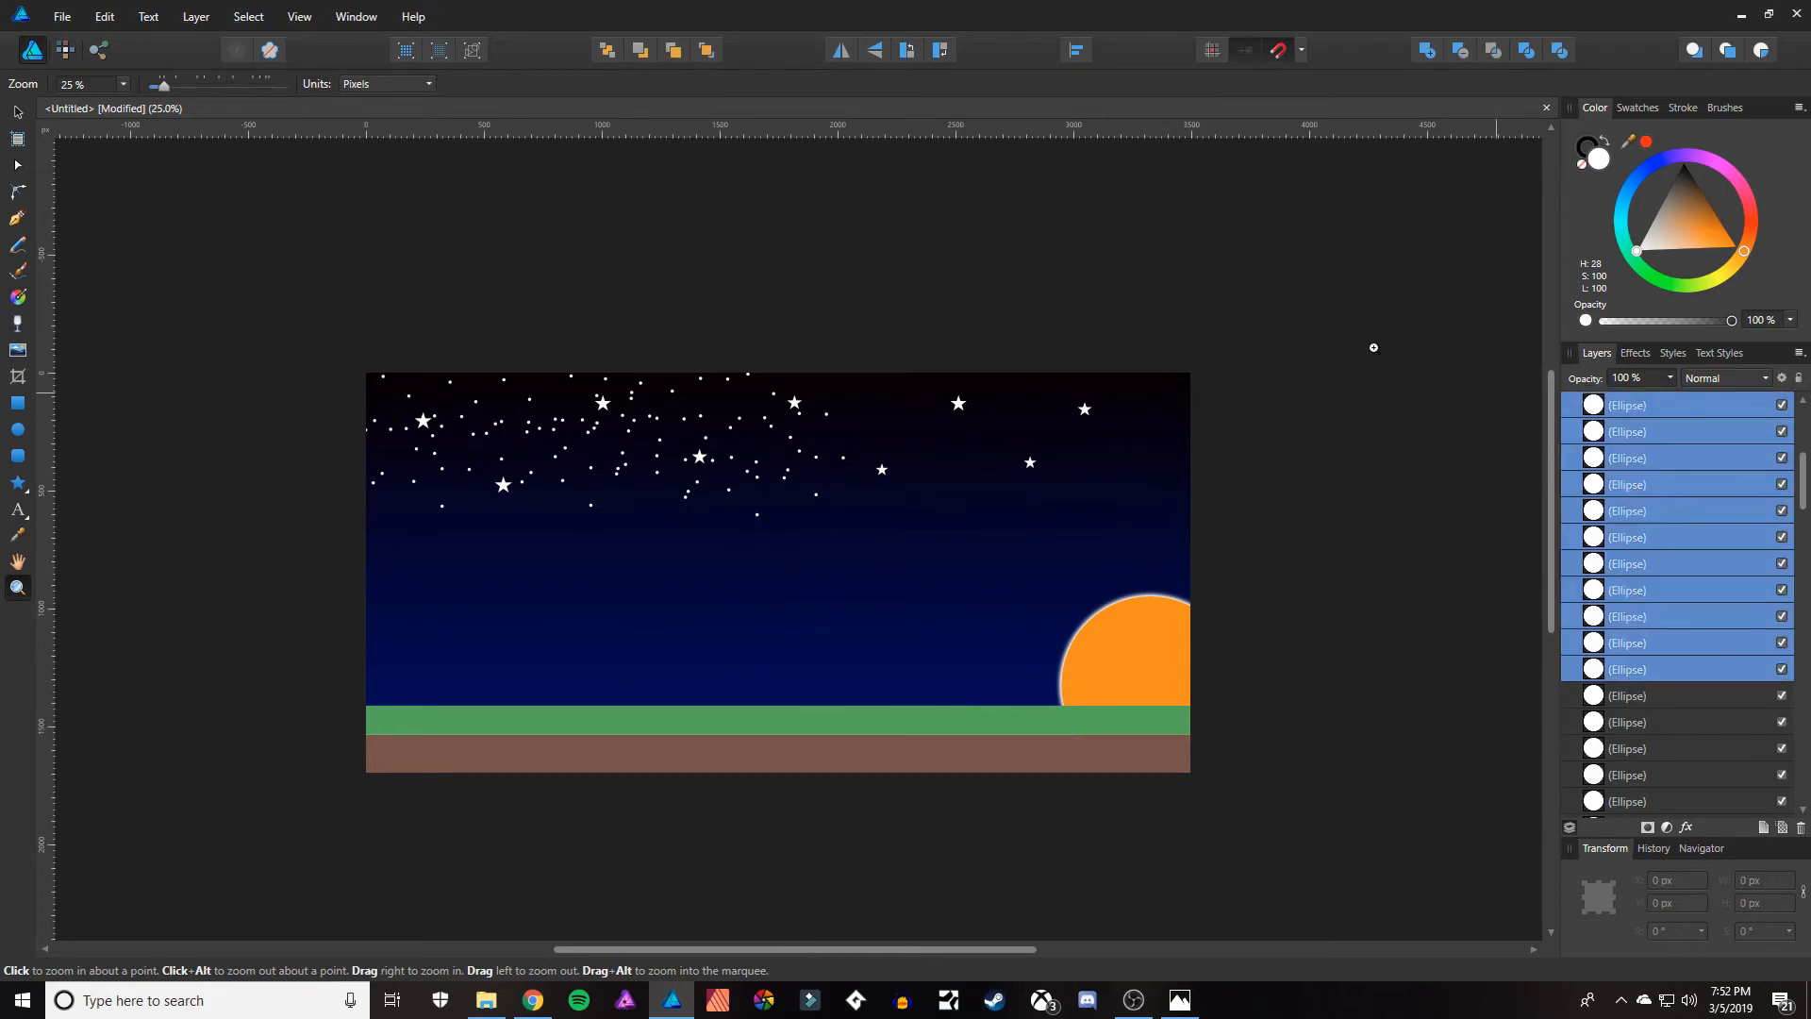
key("v")
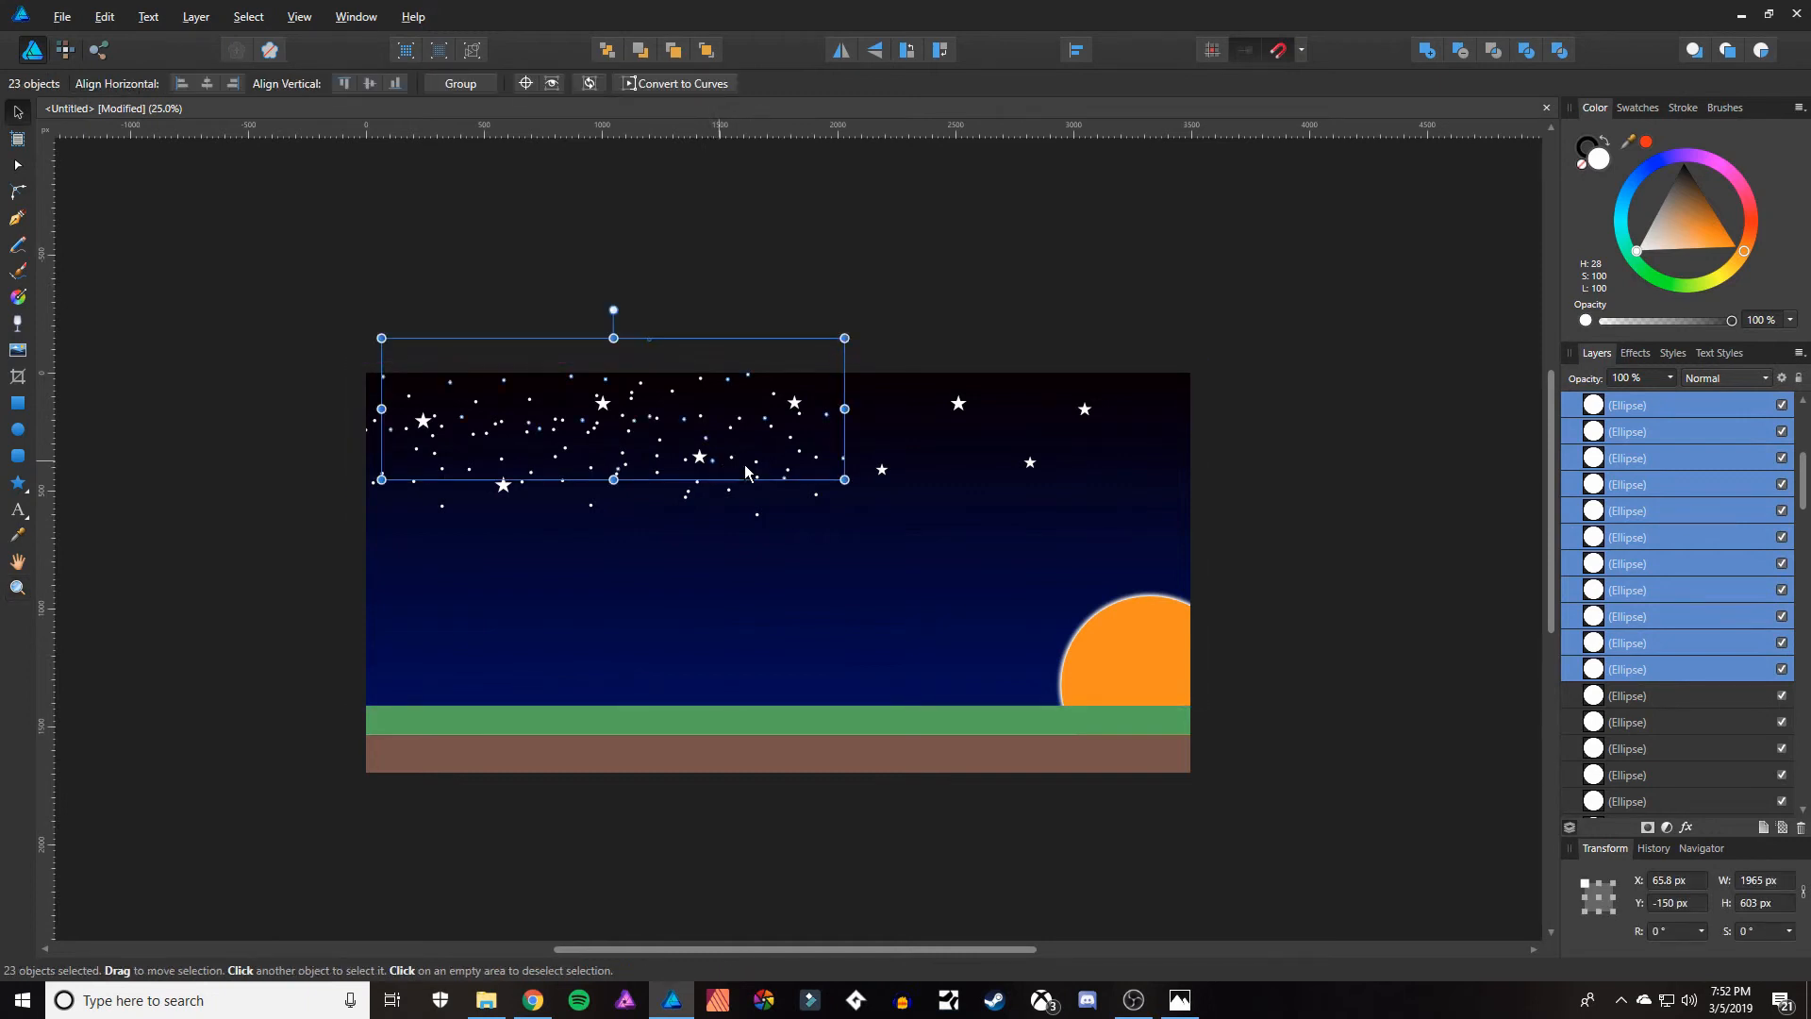
left_click_drag(745, 472, 1169, 479)
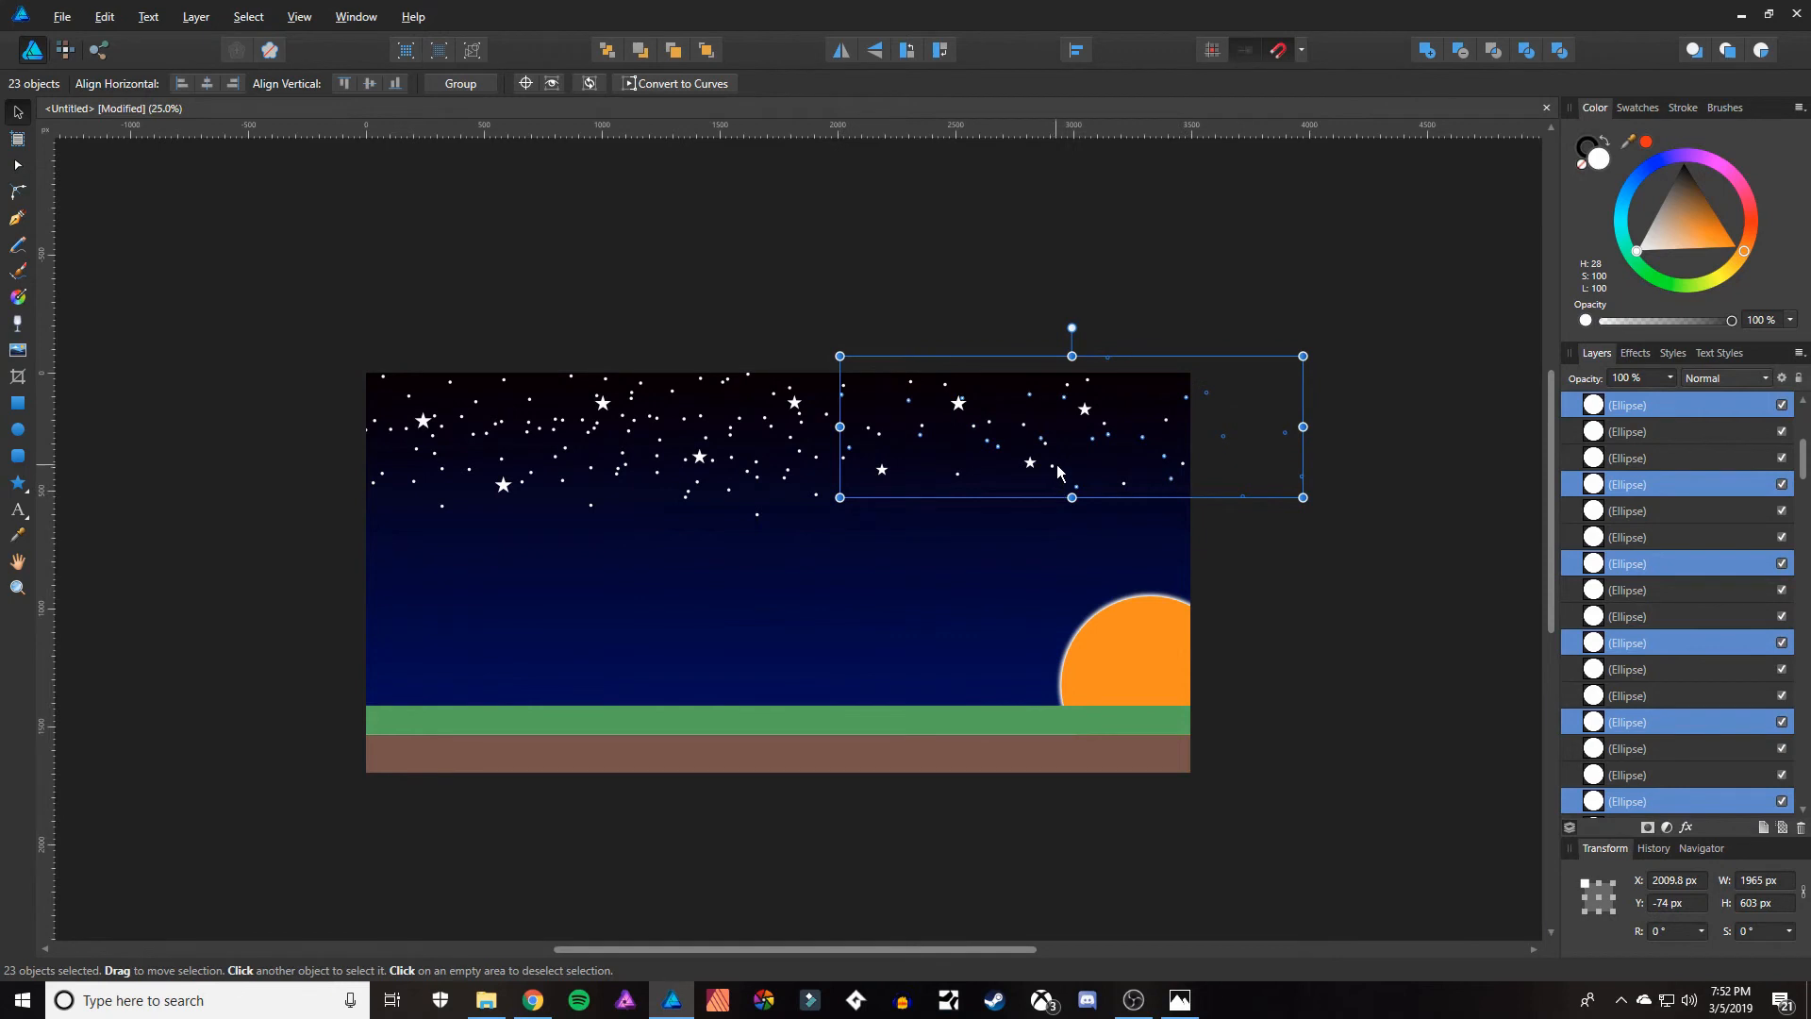
mouse_move(1037, 468)
left_mouse_down()
mouse_move(864, 489)
mouse_move(1076, 453)
mouse_move(1099, 397)
mouse_move(1017, 439)
mouse_move(1009, 475)
left_mouse_up()
left_click(1462, 403)
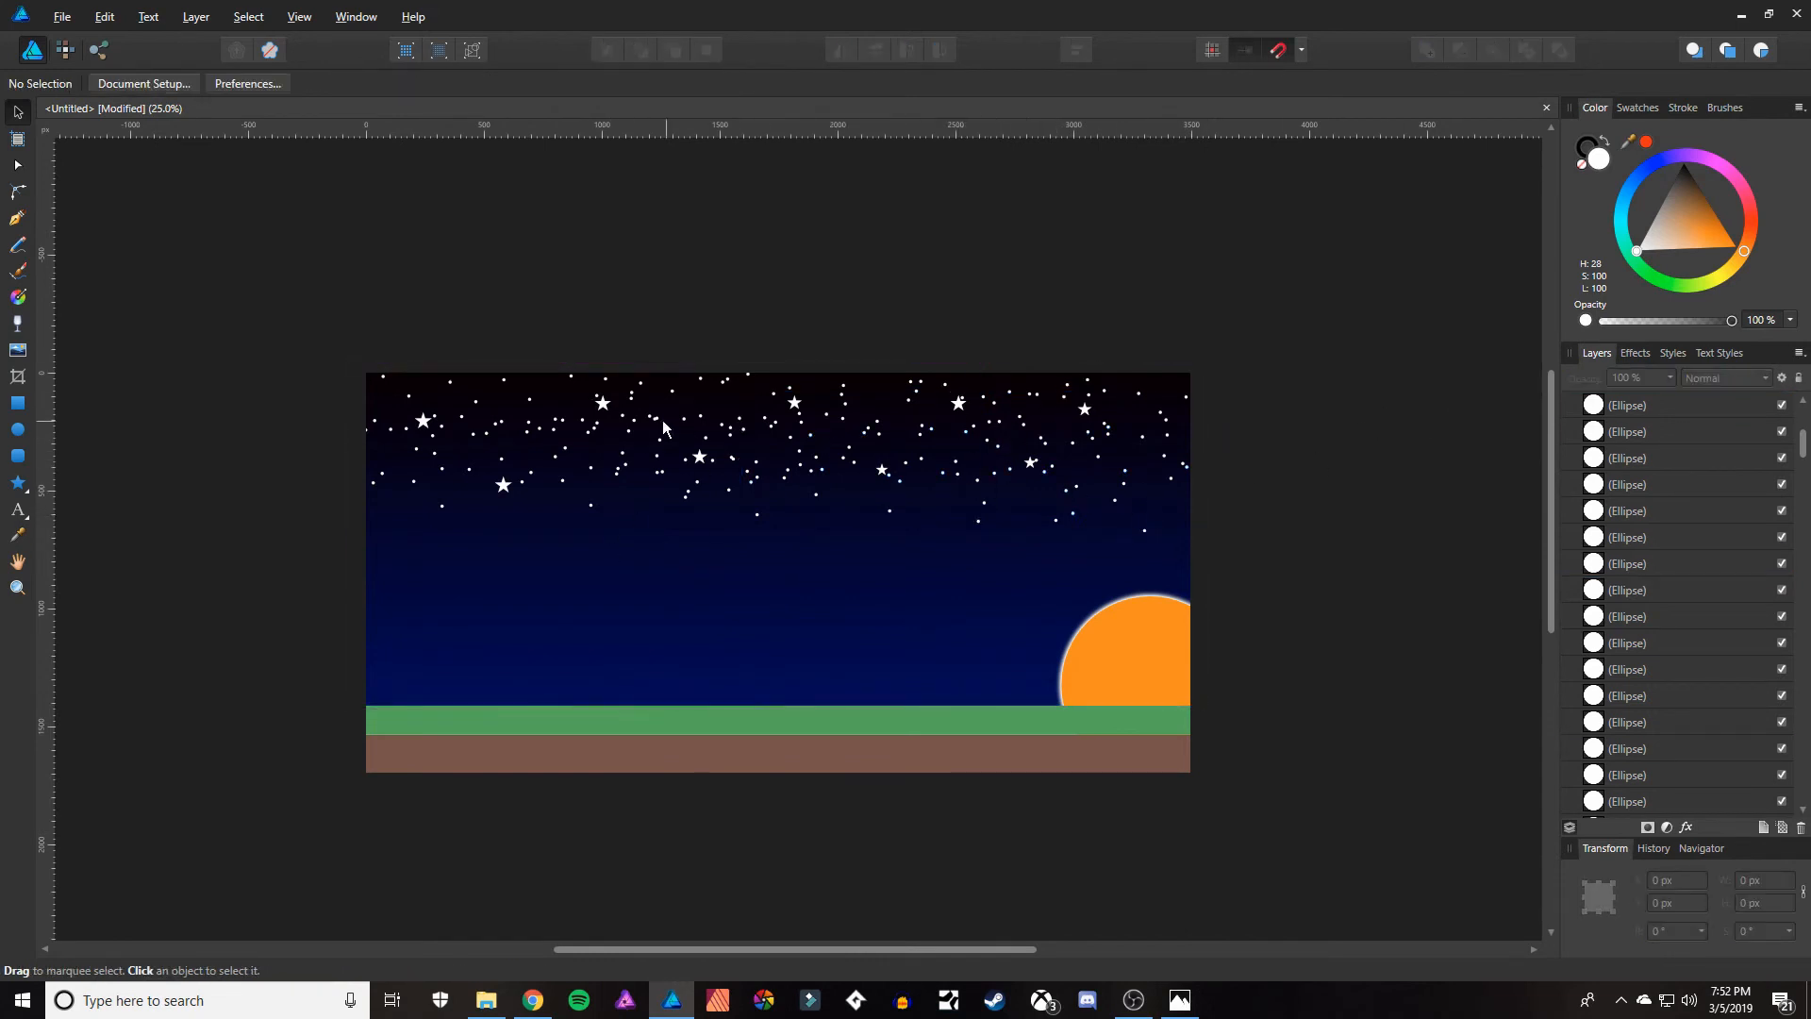
Sample the grass green and draw seven small triangles with the Triangle tool as grass blades along the grass's upper-left edge.
left_click(18, 489)
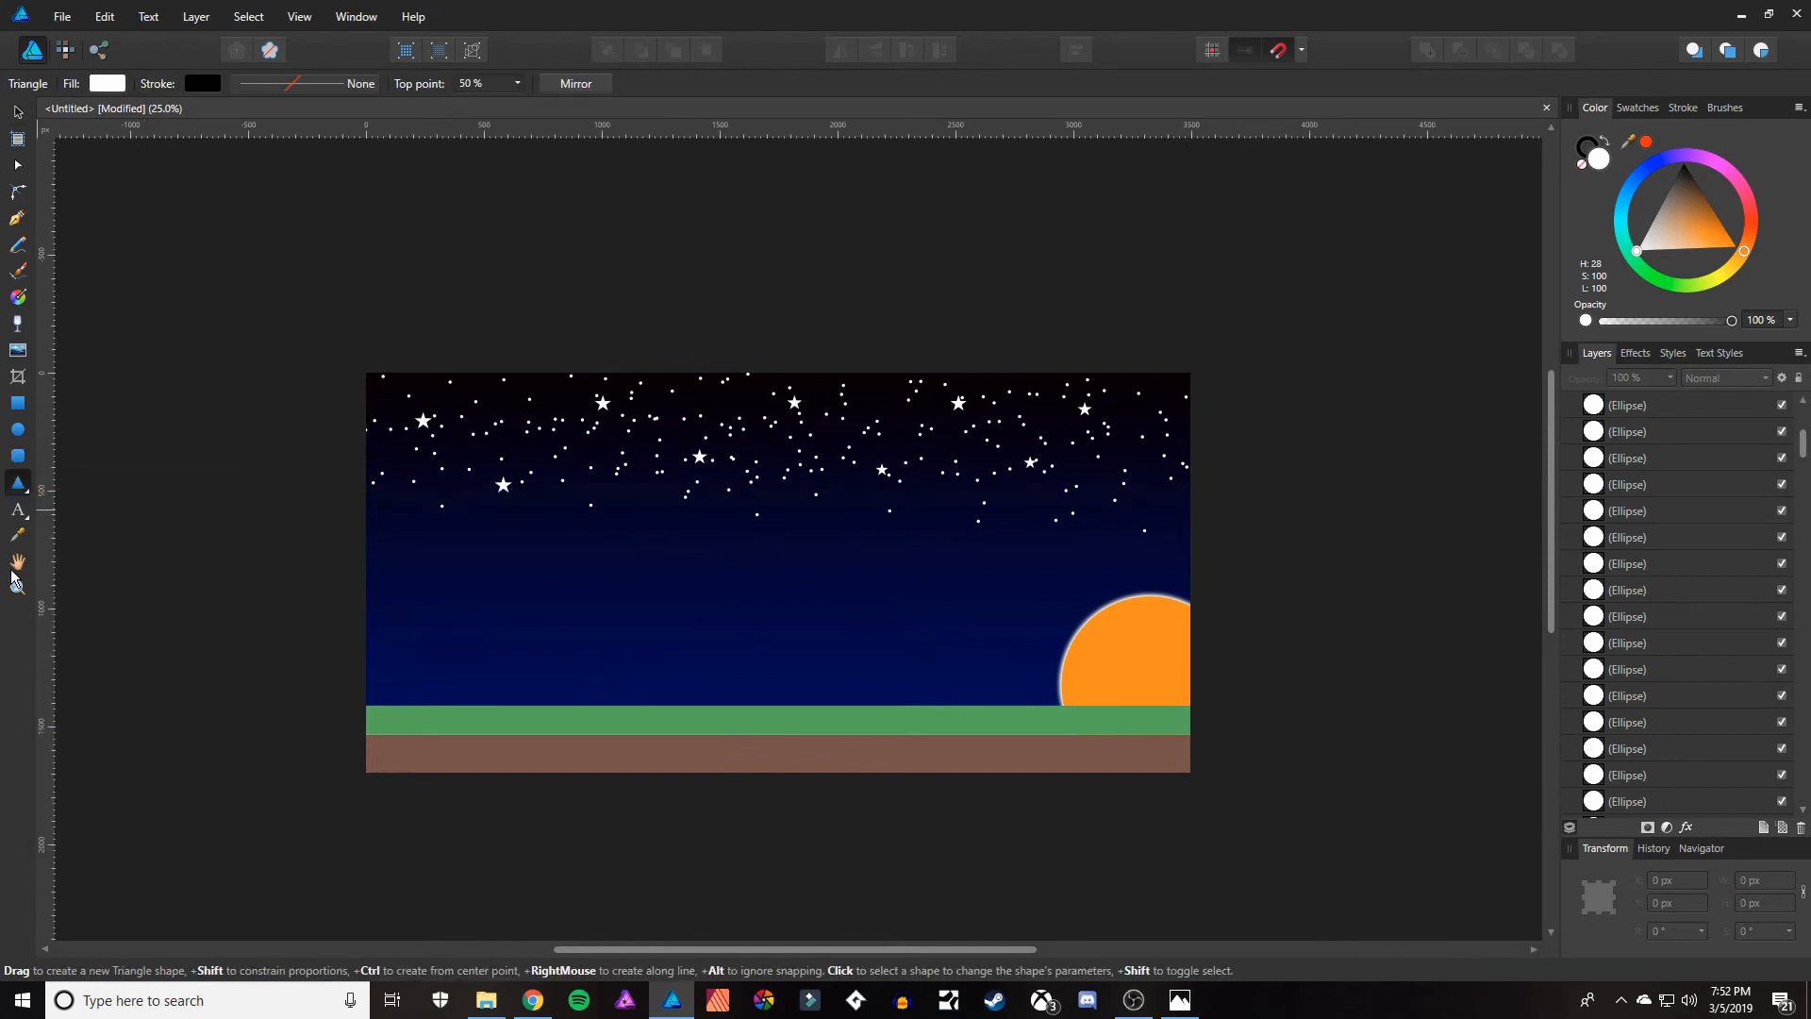
left_click(17, 535)
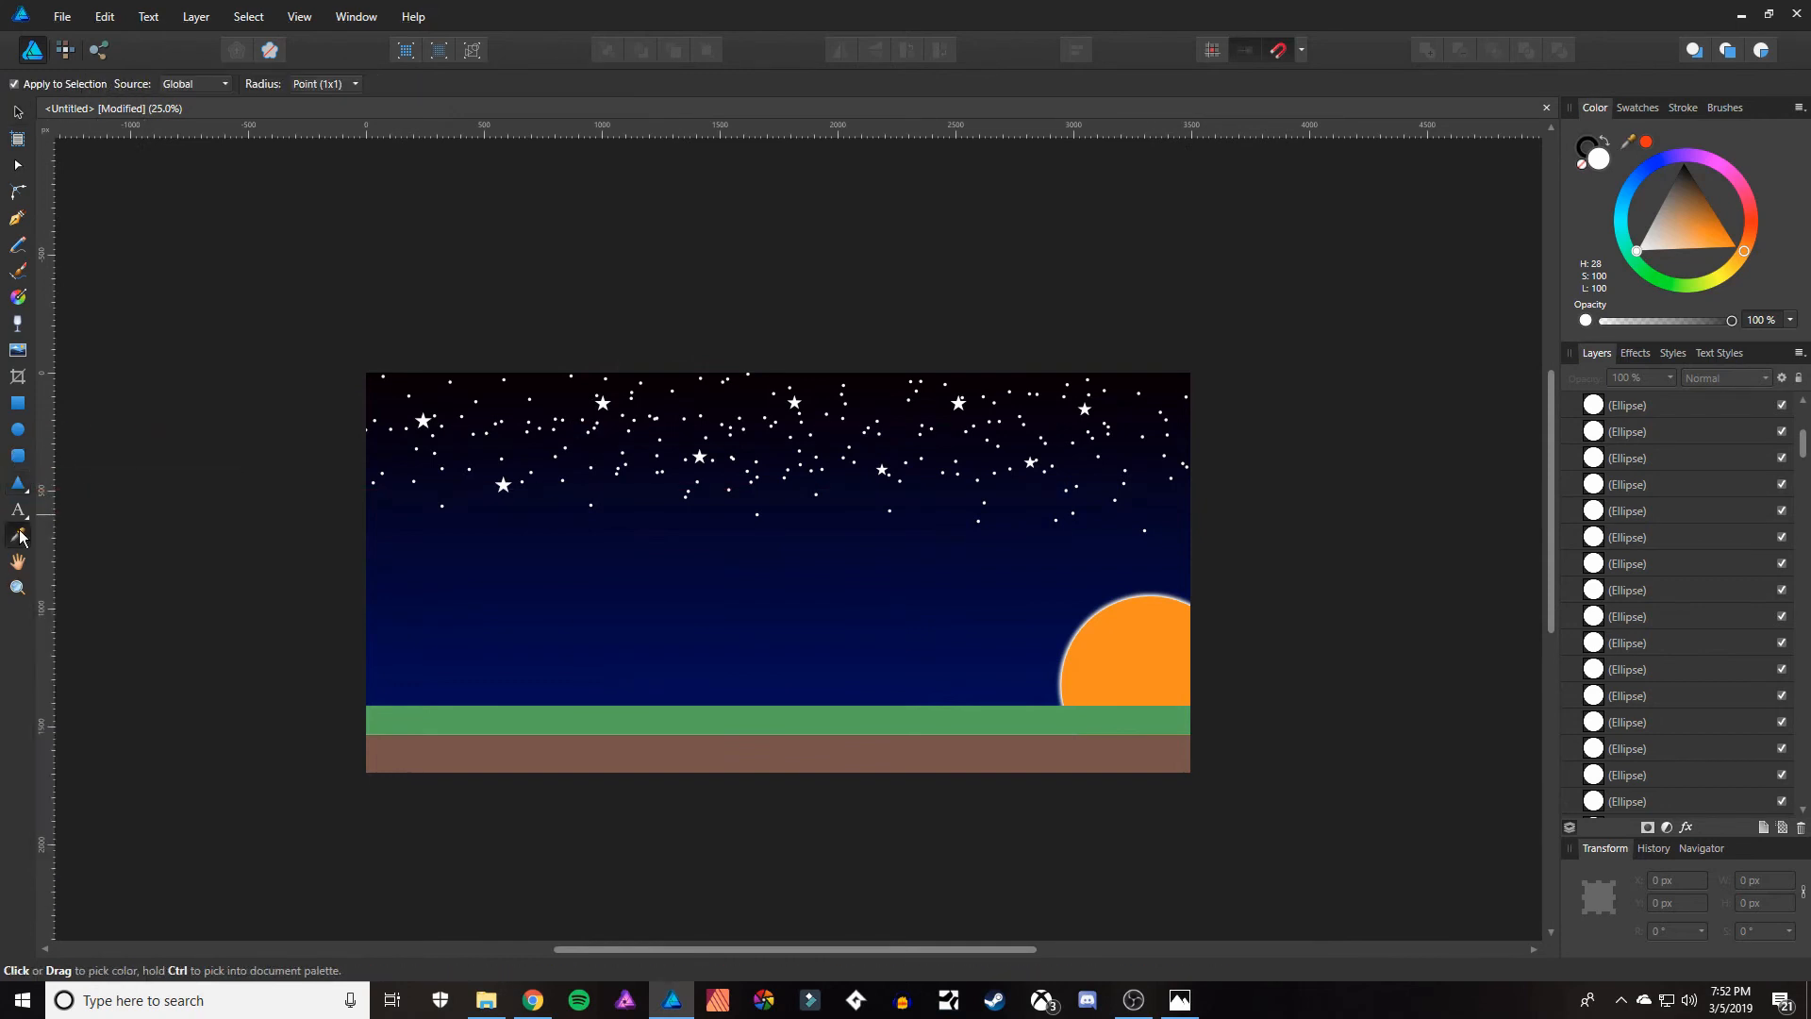
left_click(426, 722)
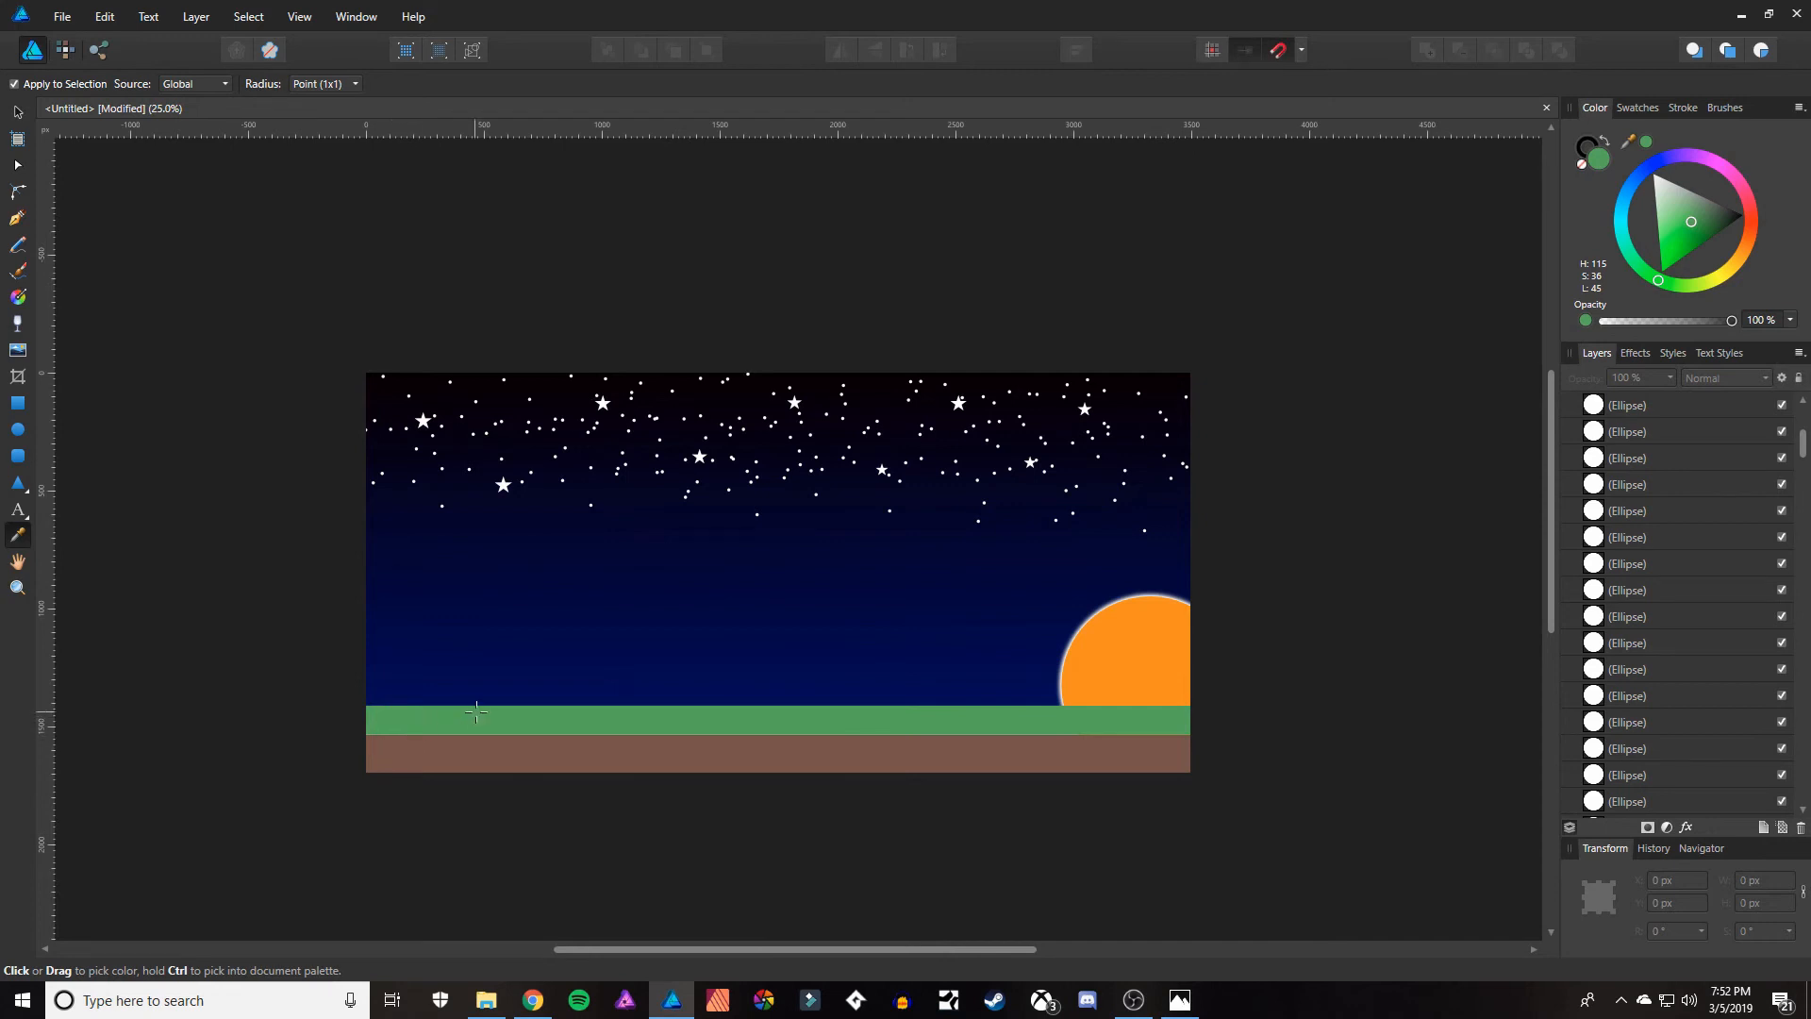
left_click(17, 482)
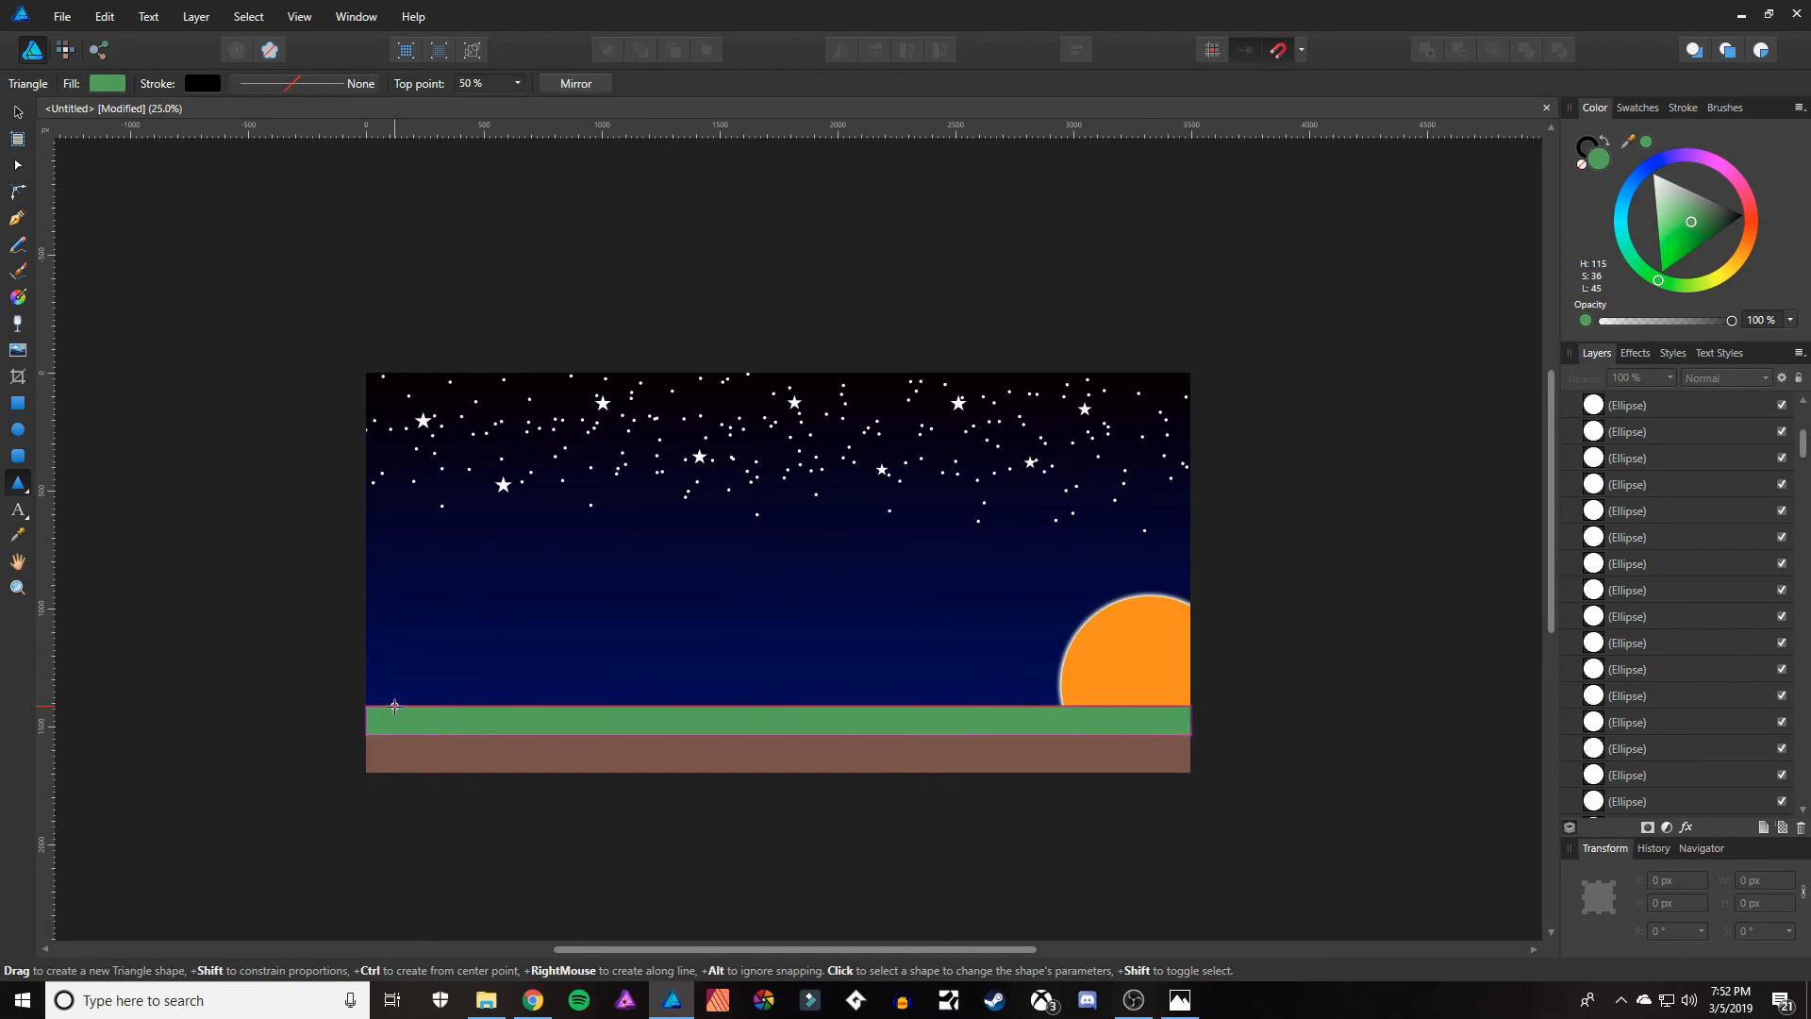
left_click_drag(394, 705, 568, 699)
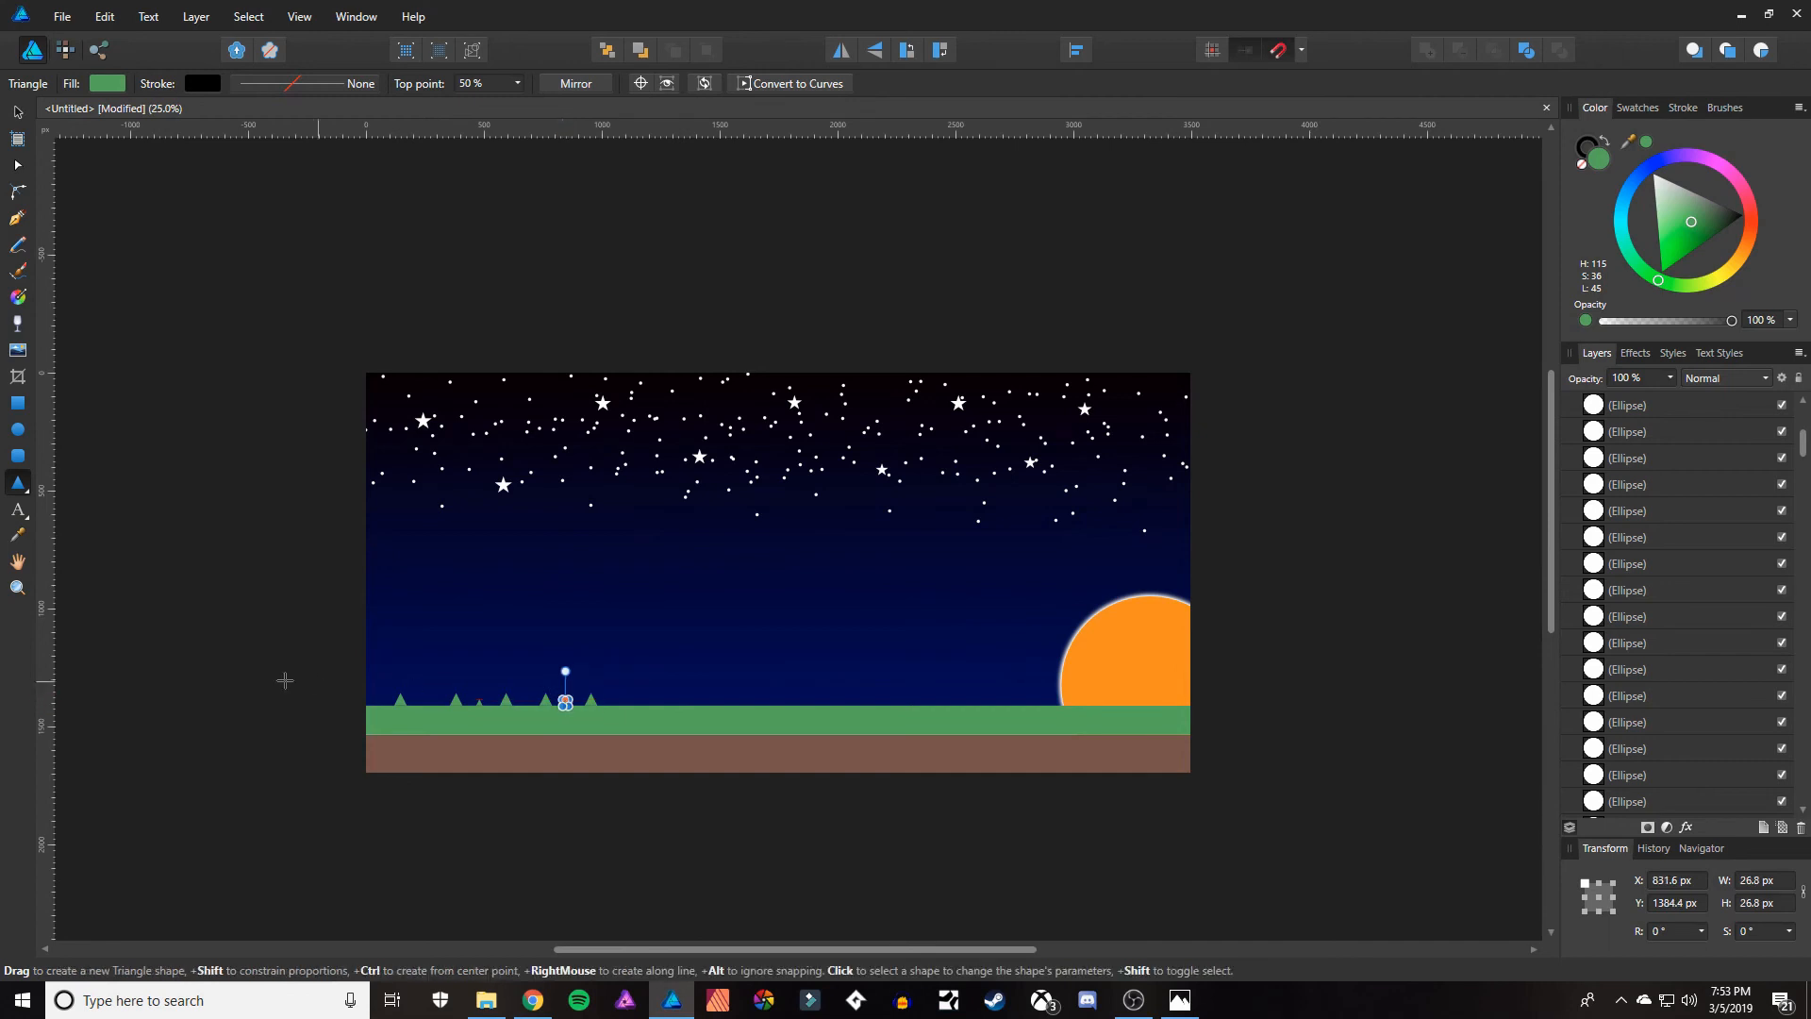
key("v")
left_click(250, 657)
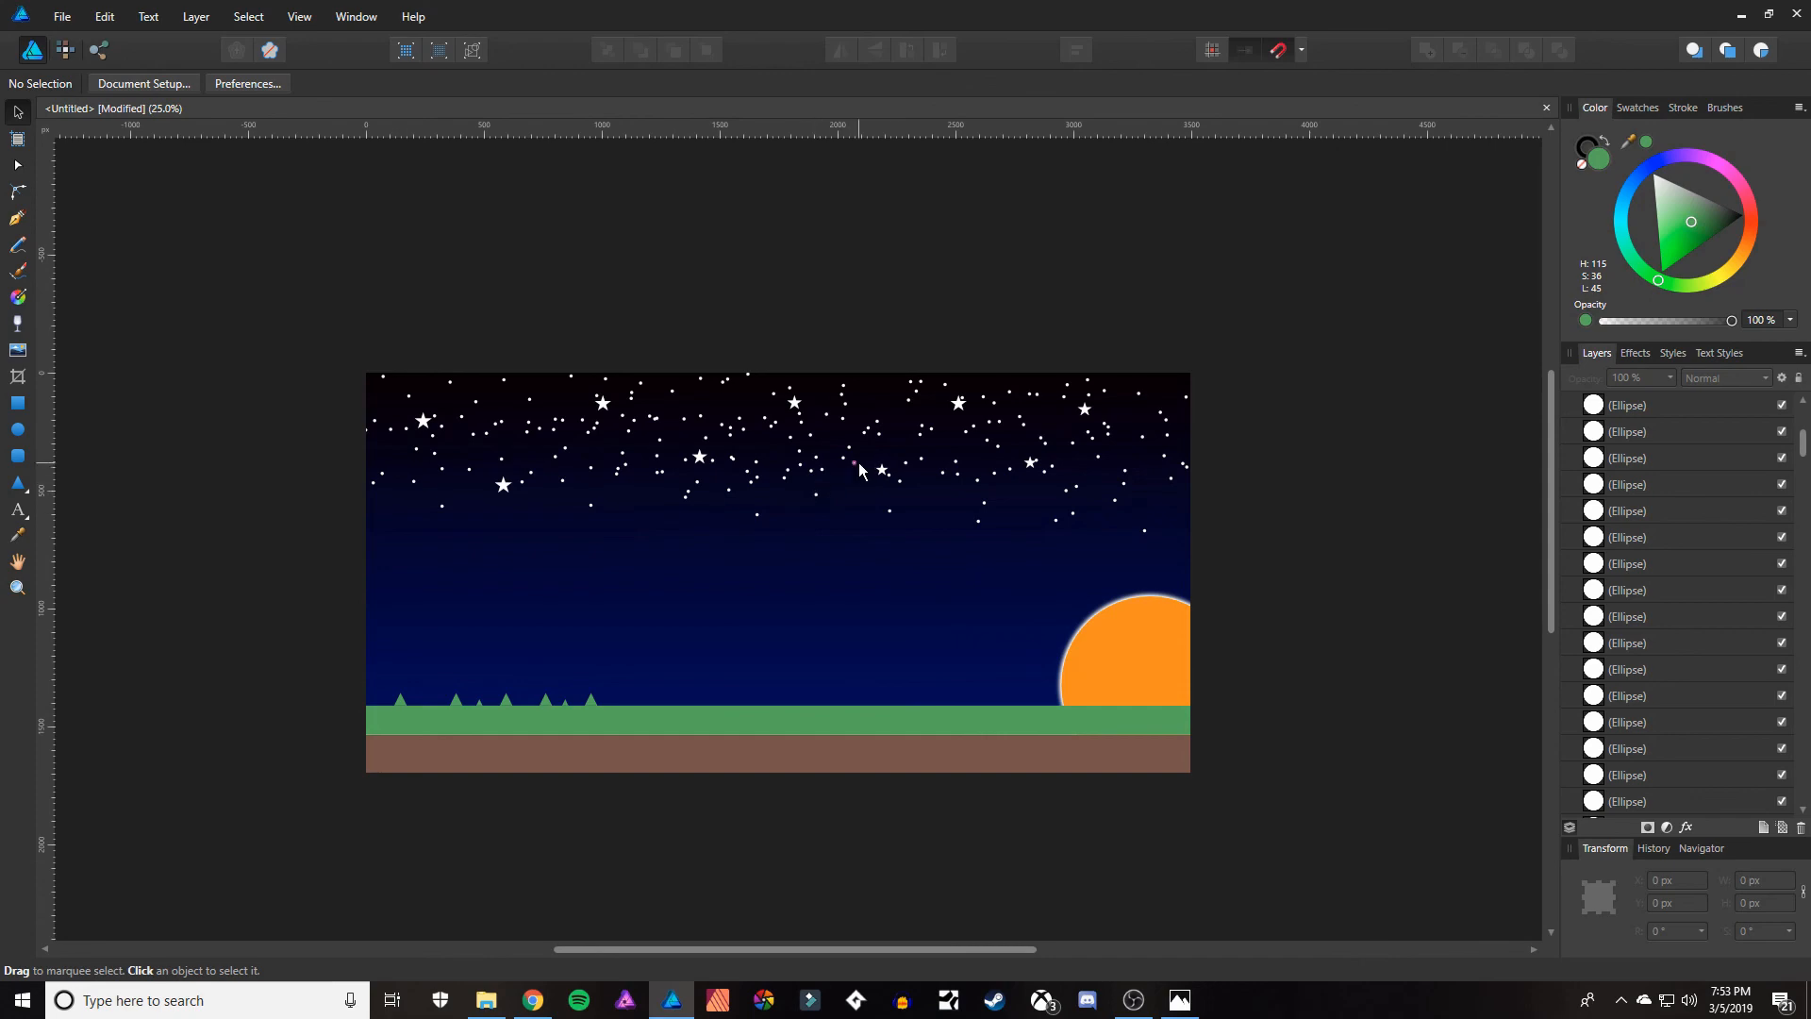
left_click(1133, 1000)
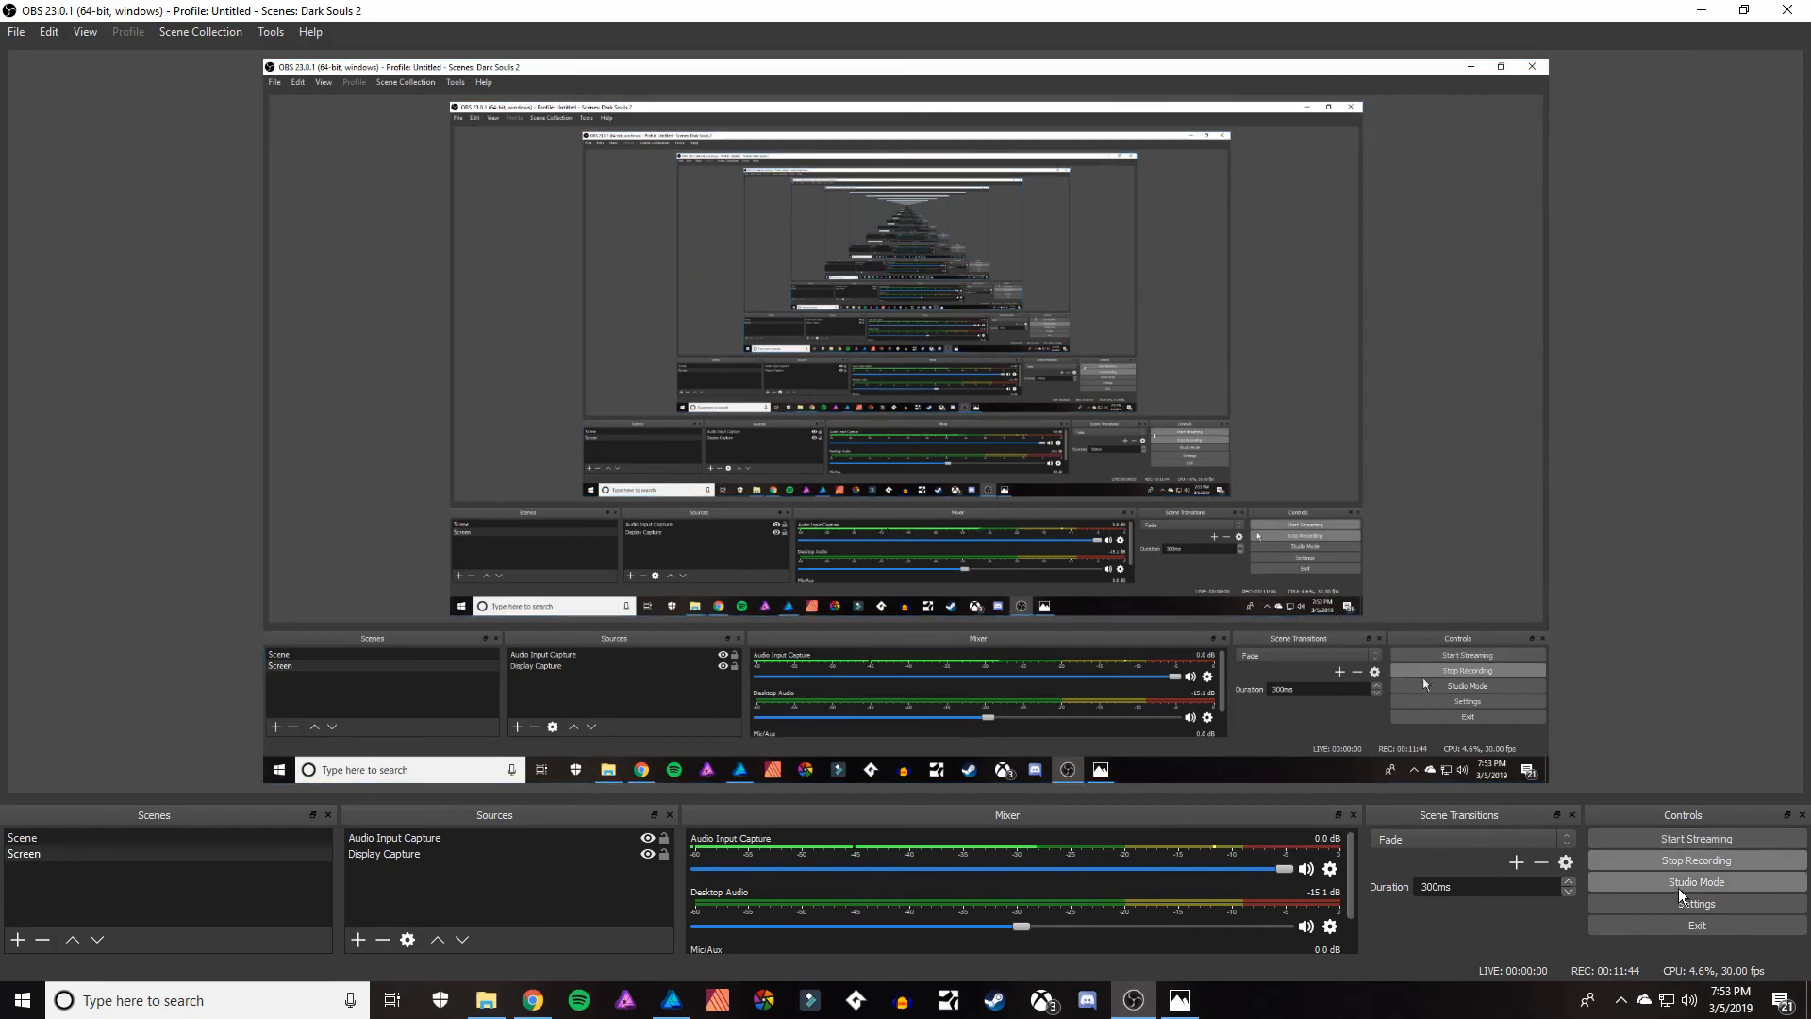